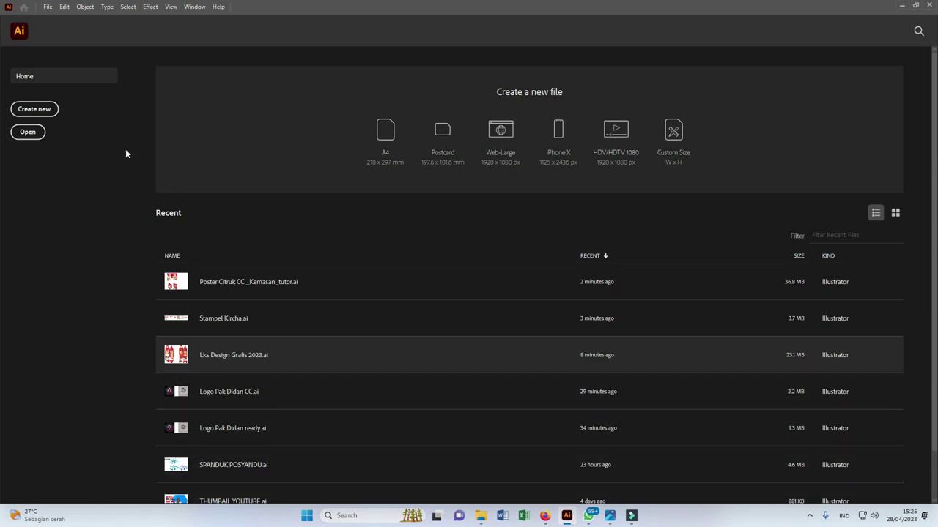
# Step: Open the File menu from the Illustrator Home screen
pyautogui.click(47, 7)
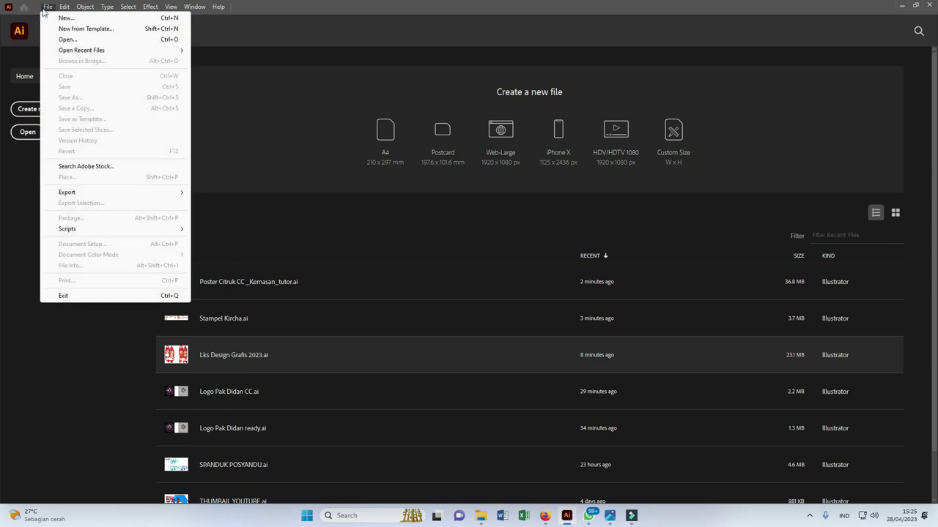
# Step: Create a new A4 landscape document, 297 × 210 mm, CMYK Color at 300 ppi
pyautogui.click(66, 17)
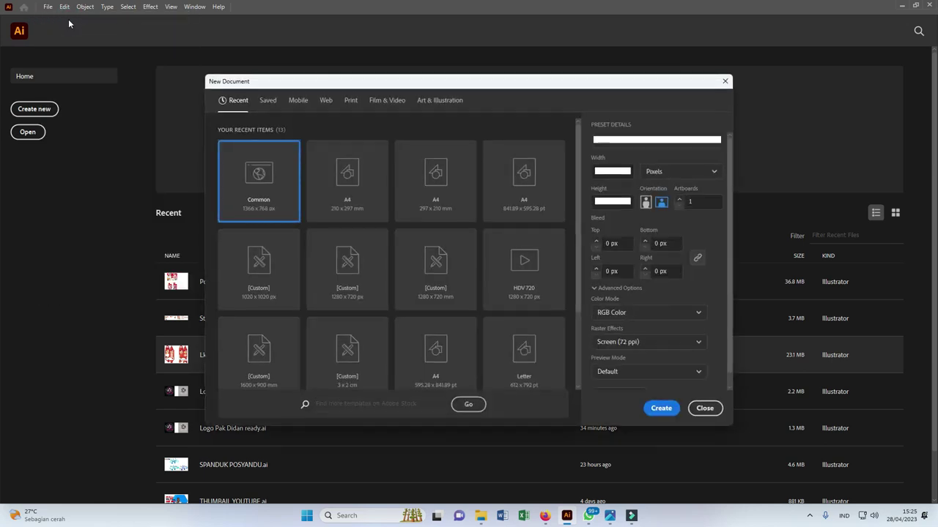
pyautogui.moveTo(284, 85); pyautogui.dragTo(306, 83)
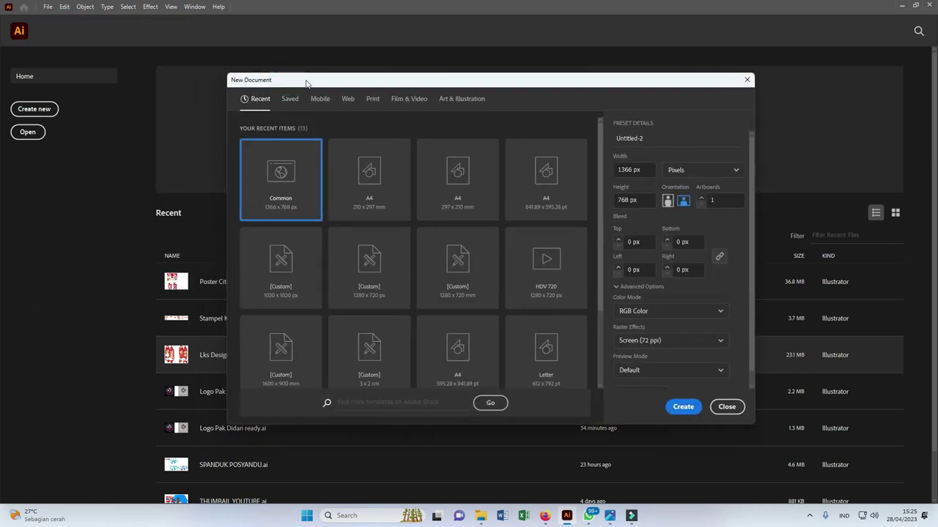
pyautogui.click(375, 167)
pyautogui.click(443, 176)
pyautogui.click(391, 176)
pyautogui.click(438, 179)
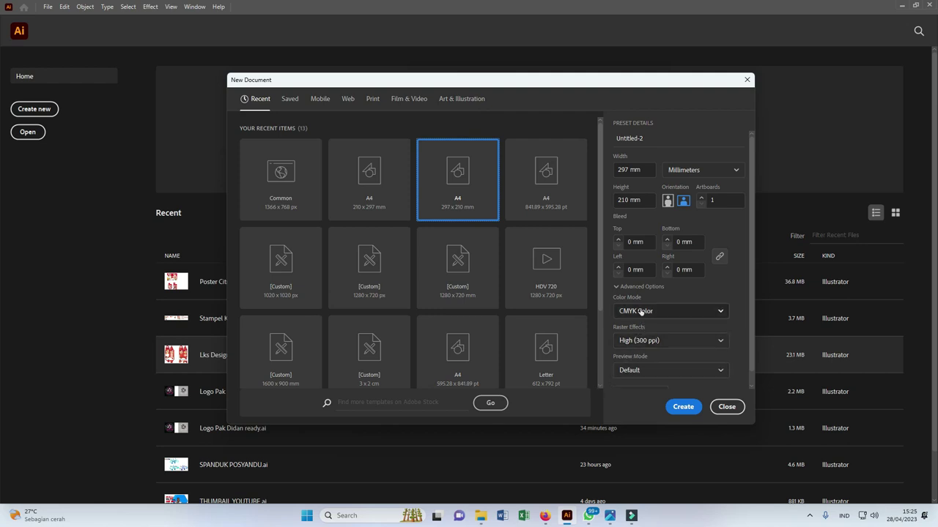
pyautogui.click(686, 408)
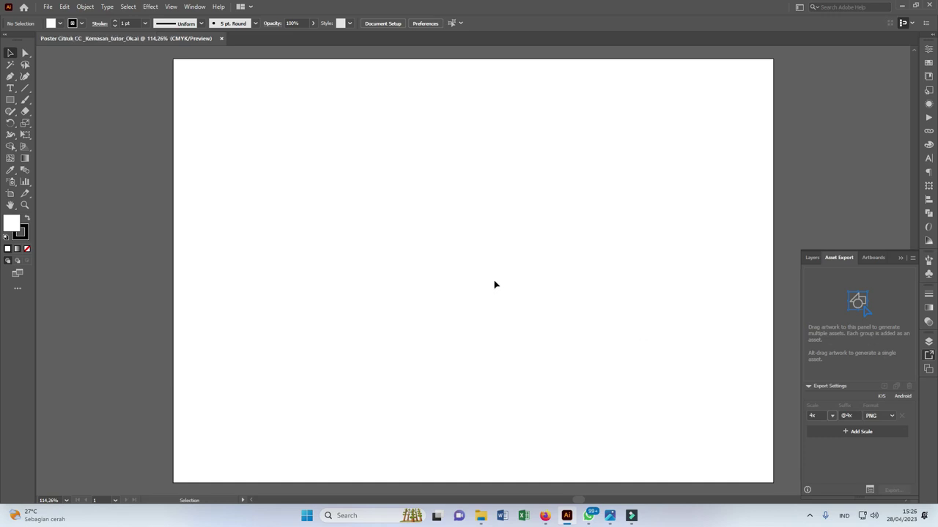
# Step: Draw a tall rectangle on the left side of the artboard
pyautogui.click(10, 100)
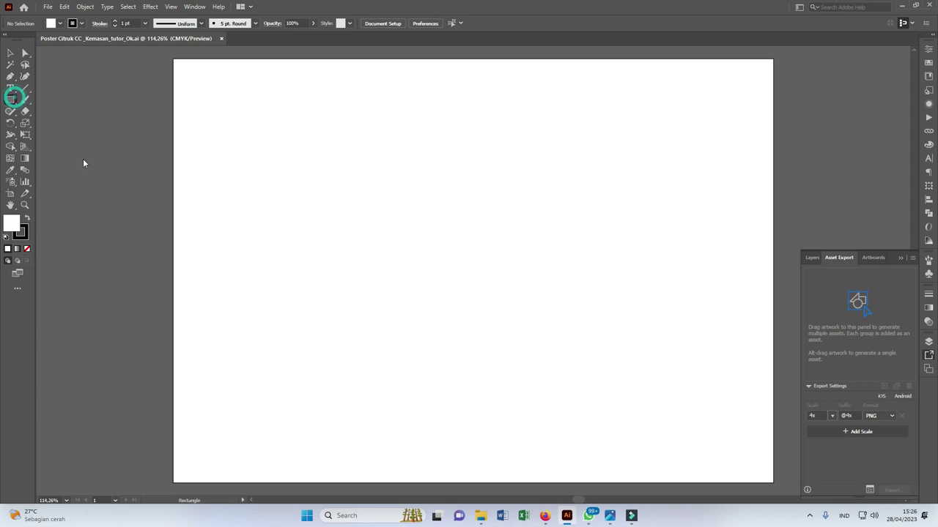
pyautogui.moveTo(231, 122); pyautogui.dragTo(333, 349)
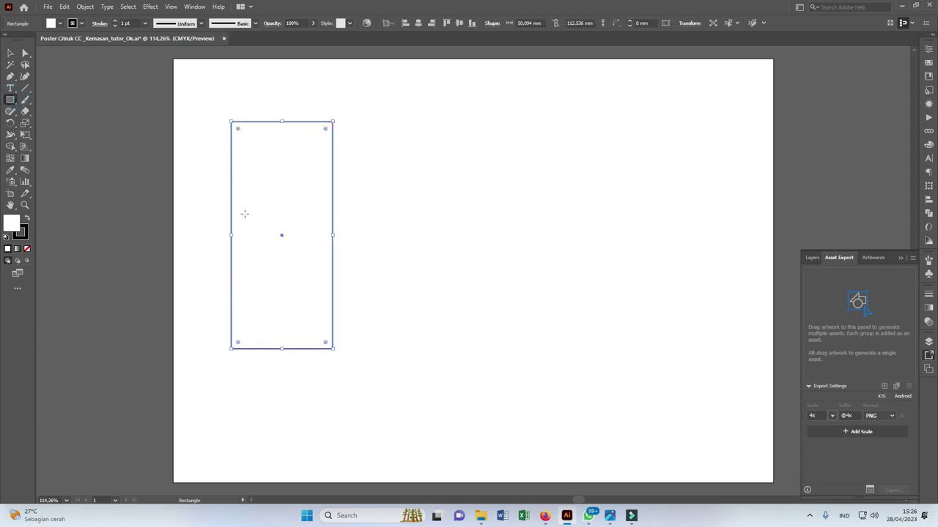
pyautogui.click(10, 53)
pyautogui.moveTo(304, 125); pyautogui.dragTo(317, 171)
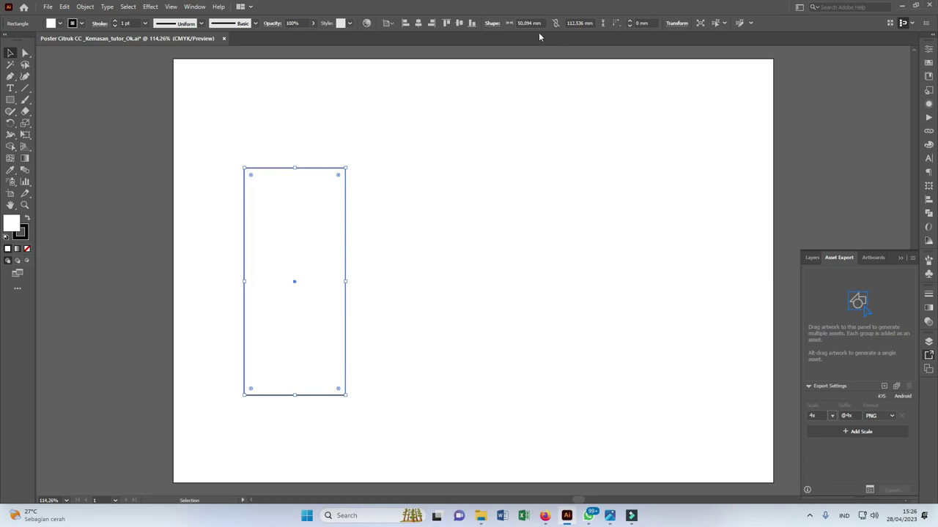
# Step: Resize the rectangle to 50 mm wide by 120 mm tall
pyautogui.doubleClick(522, 23)
pyautogui.write('50')
pyautogui.press('Return')
pyautogui.doubleClick(579, 23)
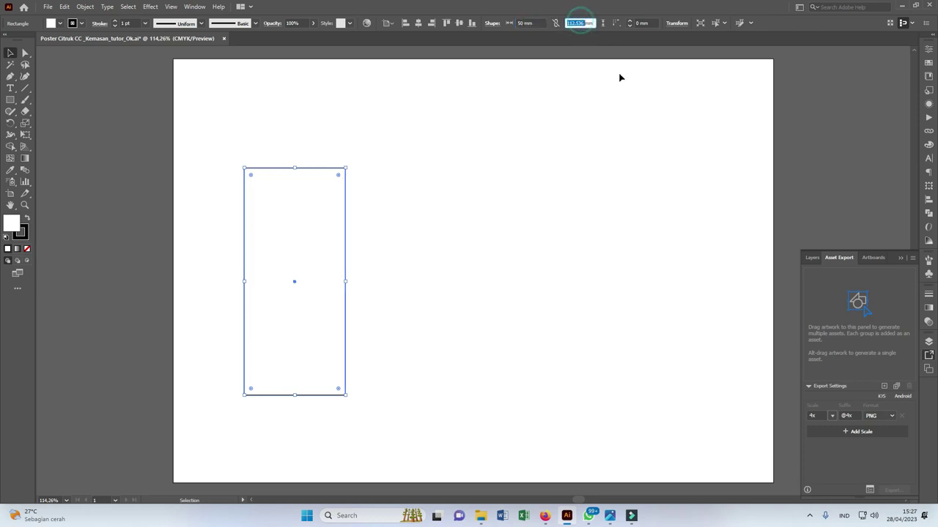
pyautogui.write('120')
pyautogui.press('Return')
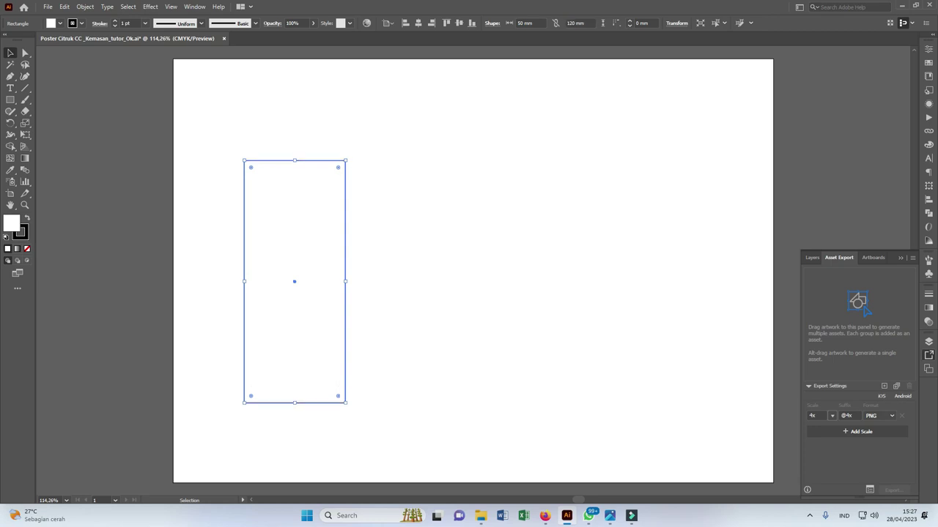
pyautogui.click(378, 211)
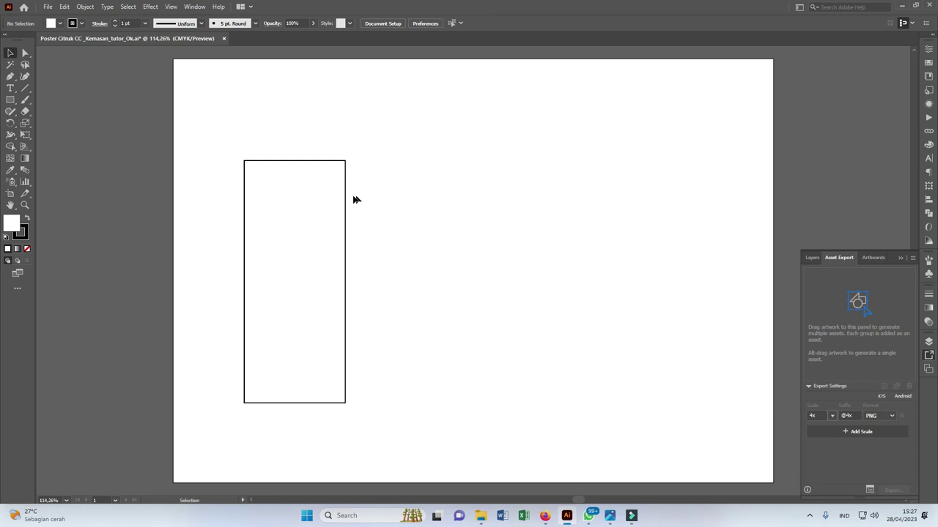
# Step: Duplicate the panel, snapping the copy flush to its right edge
pyautogui.click(346, 198)
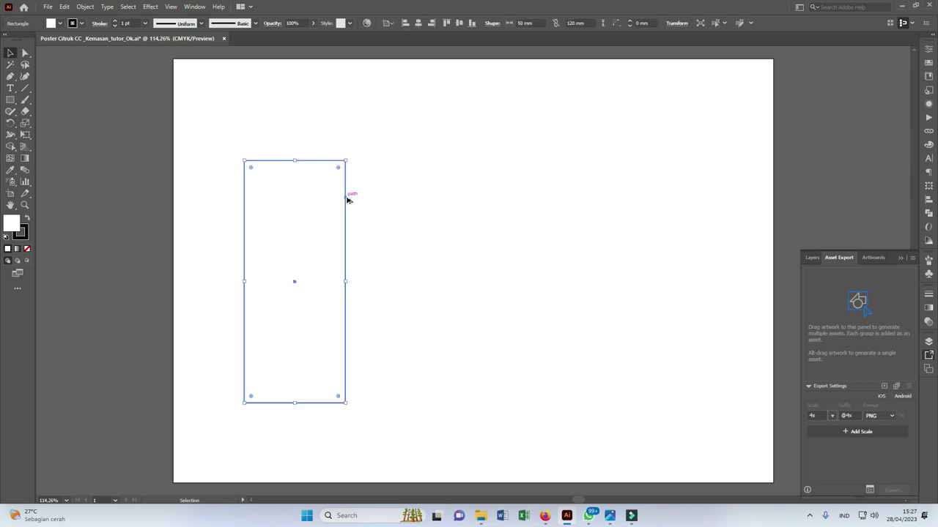
pyautogui.moveTo(348, 200); pyautogui.dragTo(458, 198)
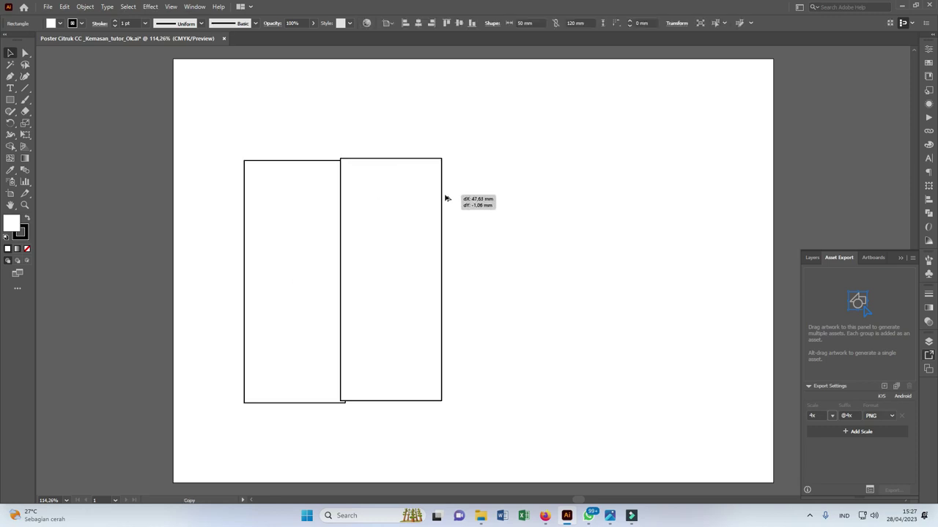
pyautogui.moveTo(458, 198); pyautogui.dragTo(449, 200)
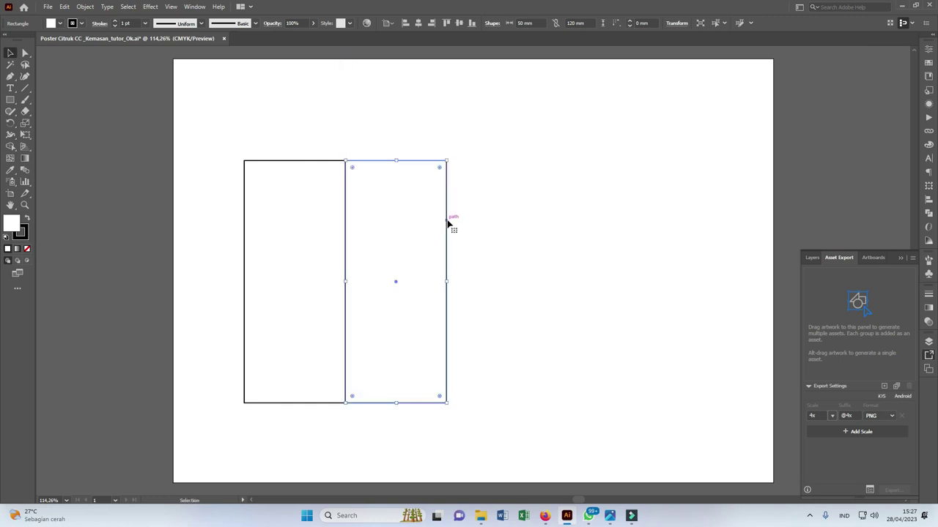
# Step: Duplicate both panels to the right to complete a row of four
pyautogui.hotkey('ctrl', 'a')
pyautogui.moveTo(343, 189); pyautogui.dragTo(550, 193)
pyautogui.press('z')
pyautogui.moveTo(406, 179)
pyautogui.mouseDown()
pyautogui.moveTo(606, 191)
pyautogui.moveTo(379, 184)
pyautogui.mouseUp()
pyautogui.press('v')
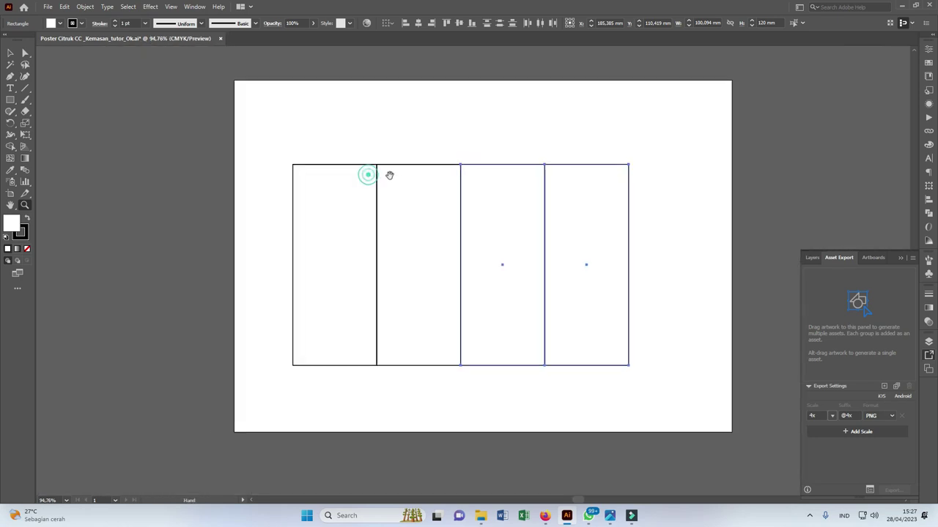
pyautogui.click(377, 149)
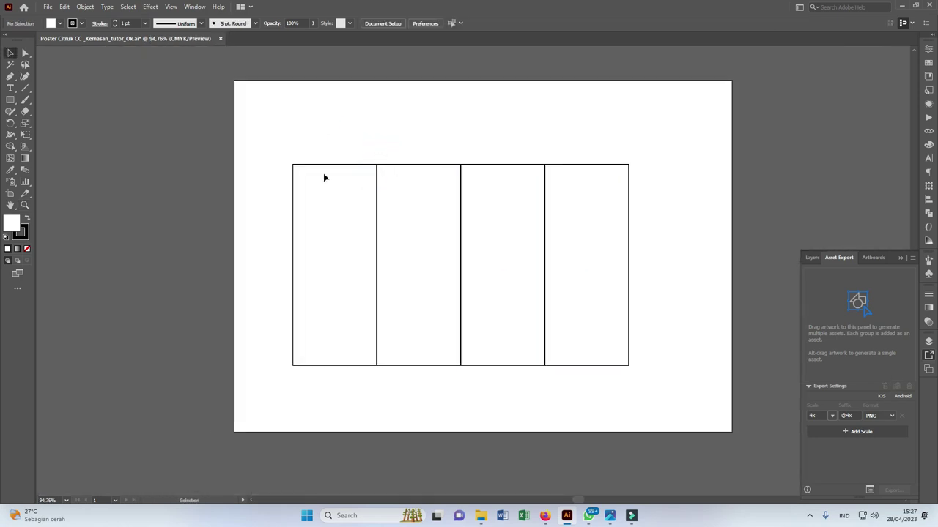
pyautogui.moveTo(354, 201); pyautogui.dragTo(368, 217)
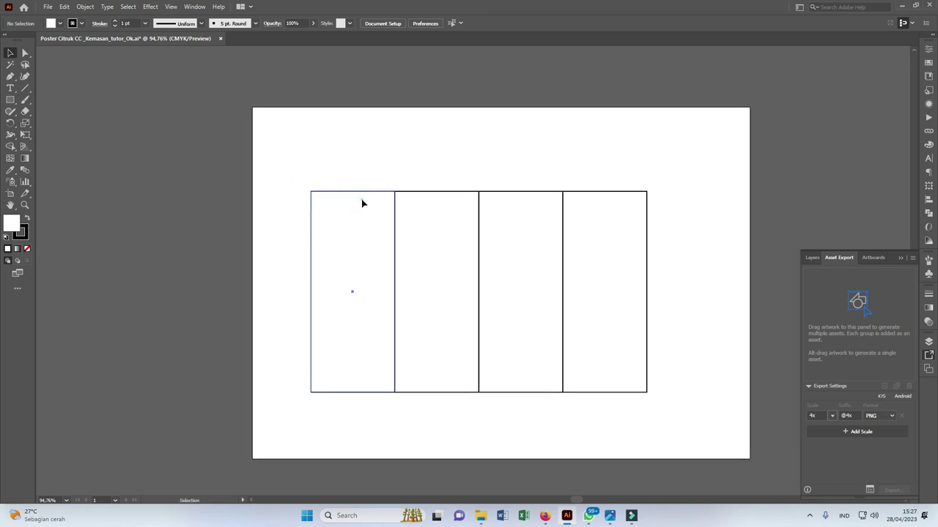
# Step: Paste a copy of the left panel and resize it into a 39 mm flap above it
pyautogui.click(362, 203)
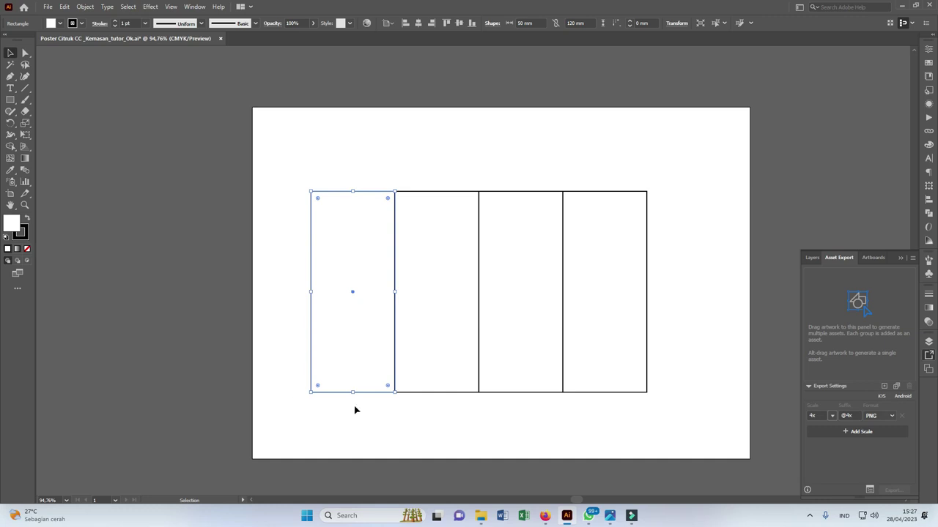
pyautogui.press('a')
pyautogui.press('v')
pyautogui.moveTo(352, 393); pyautogui.dragTo(335, 142)
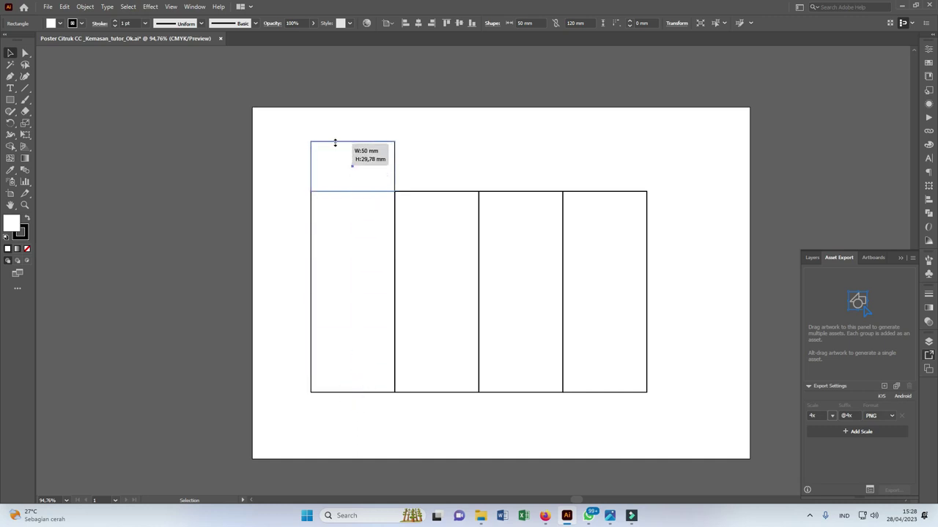
pyautogui.moveTo(335, 142); pyautogui.dragTo(337, 126)
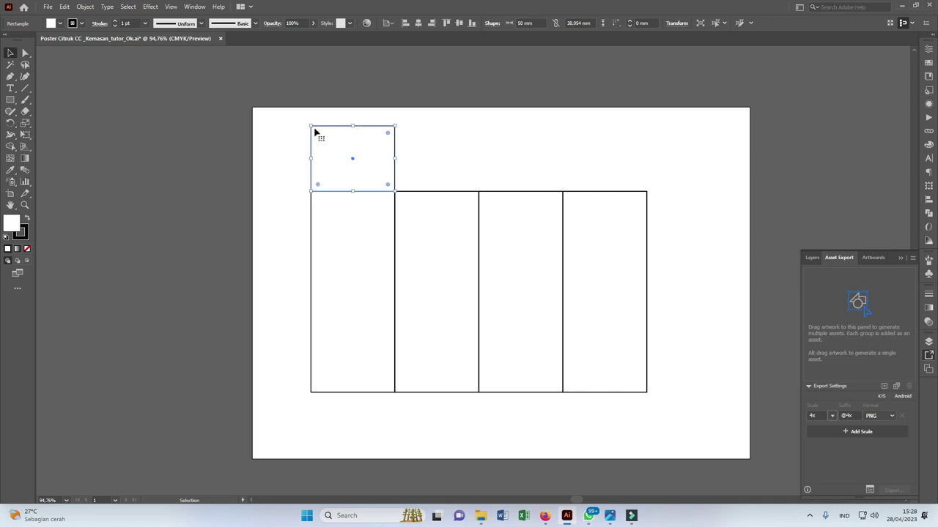
# Step: Round the flap's two top corners to about 5.37 mm
pyautogui.press('a')
pyautogui.click(311, 128)
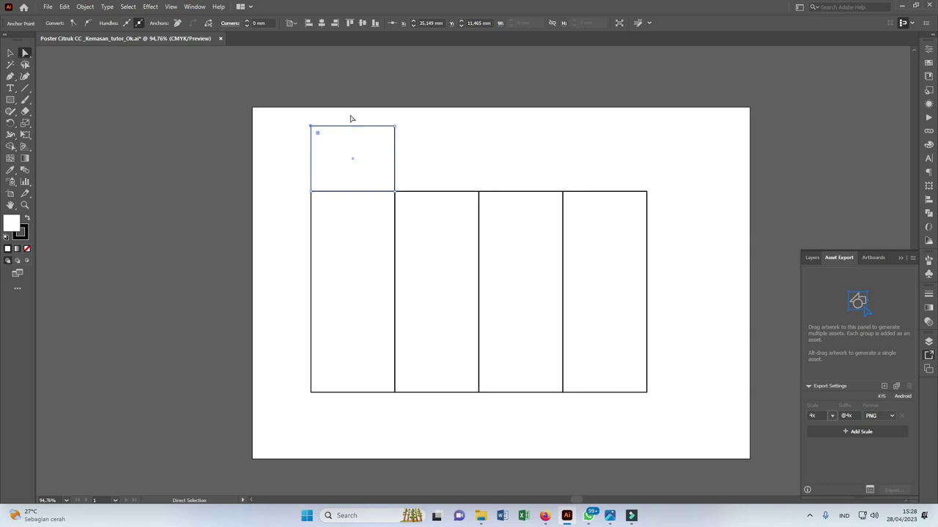
pyautogui.click(394, 126)
pyautogui.moveTo(388, 135); pyautogui.dragTo(383, 136)
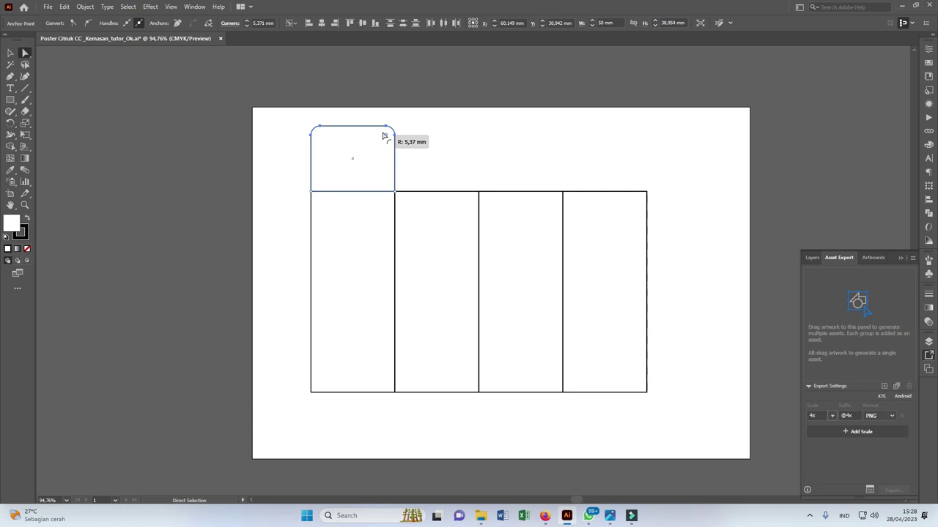
pyautogui.click(433, 132)
pyautogui.press('z')
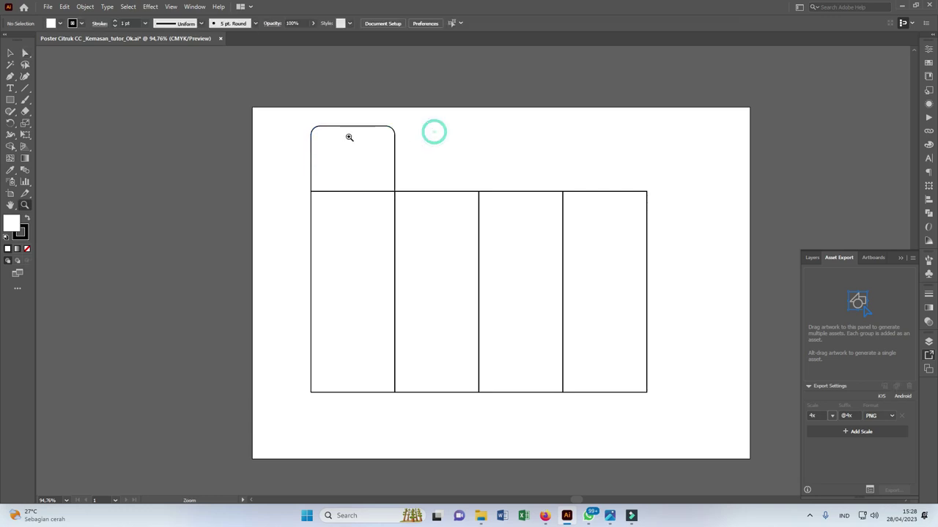
pyautogui.click(339, 132)
# Step: Show rulers, place a vertical guide across the rounded flap, then hide the guides
pyautogui.moveTo(376, 138); pyautogui.dragTo(415, 164)
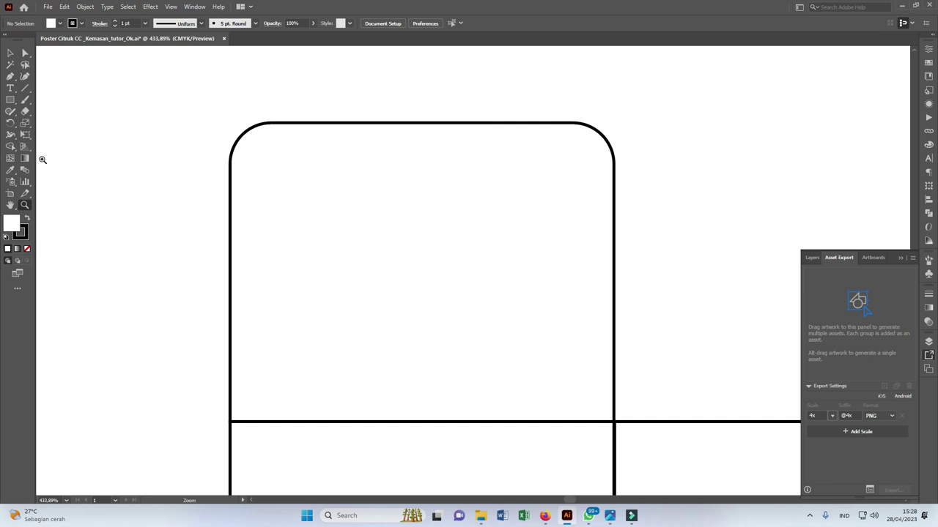
pyautogui.hotkey('ctrl', 'r')
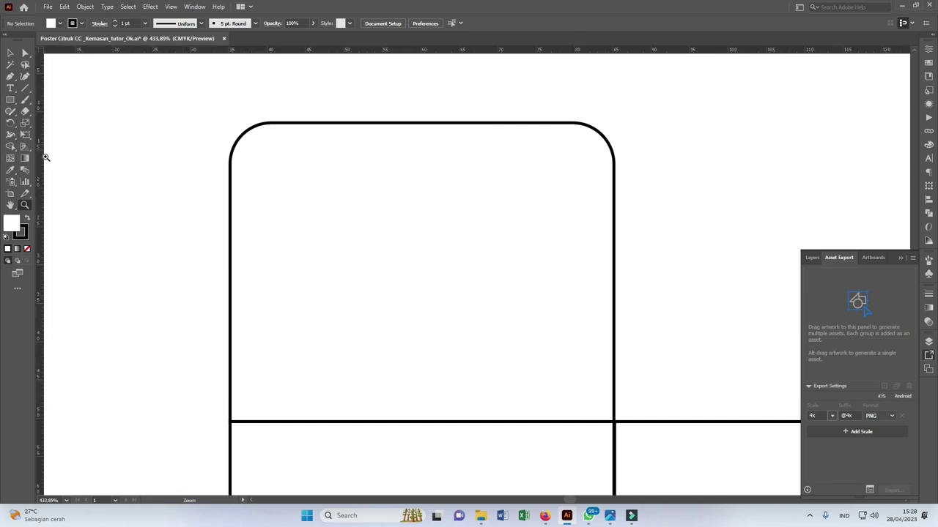
pyautogui.moveTo(44, 157)
pyautogui.mouseDown()
pyautogui.moveTo(440, 180)
pyautogui.moveTo(413, 185)
pyautogui.mouseUp()
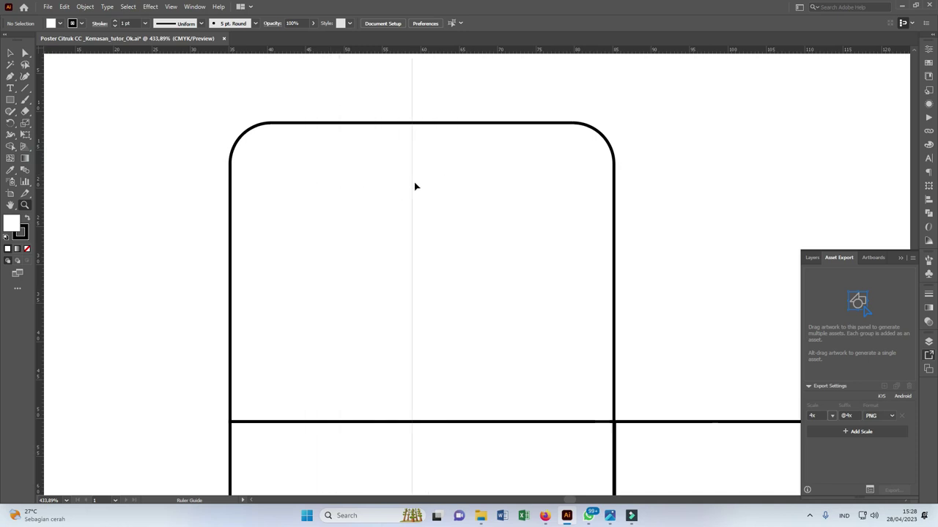
pyautogui.moveTo(413, 185); pyautogui.dragTo(366, 191)
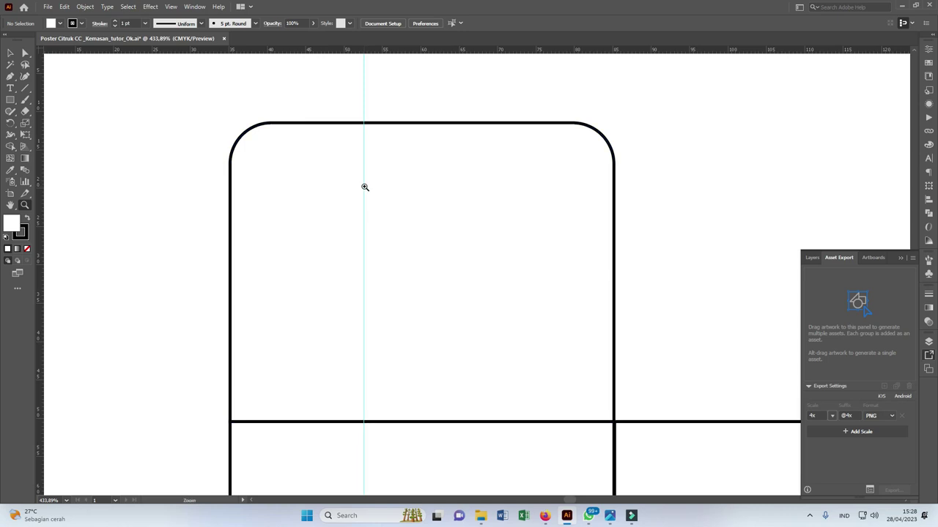
pyautogui.rightClick(178, 131)
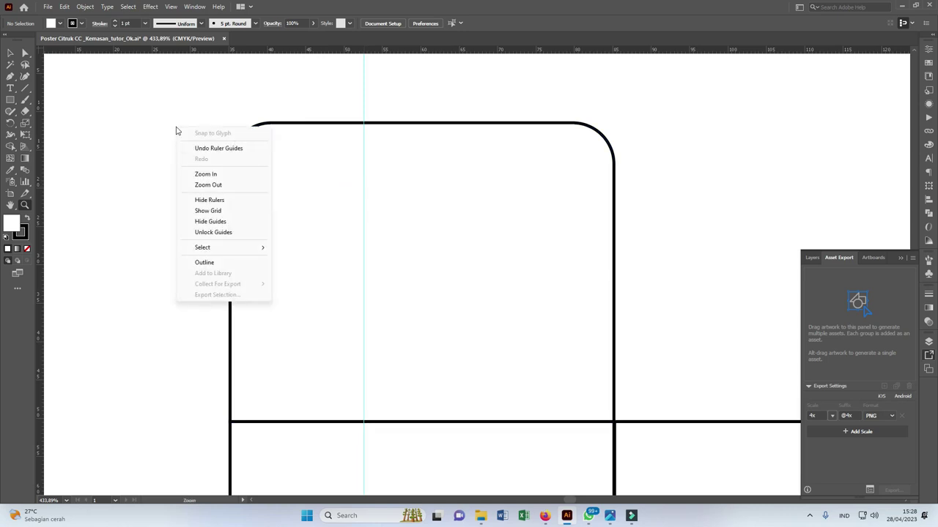
pyautogui.click(213, 220)
pyautogui.keyDown('alt'); pyautogui.click(488, 153); pyautogui.keyUp('alt')
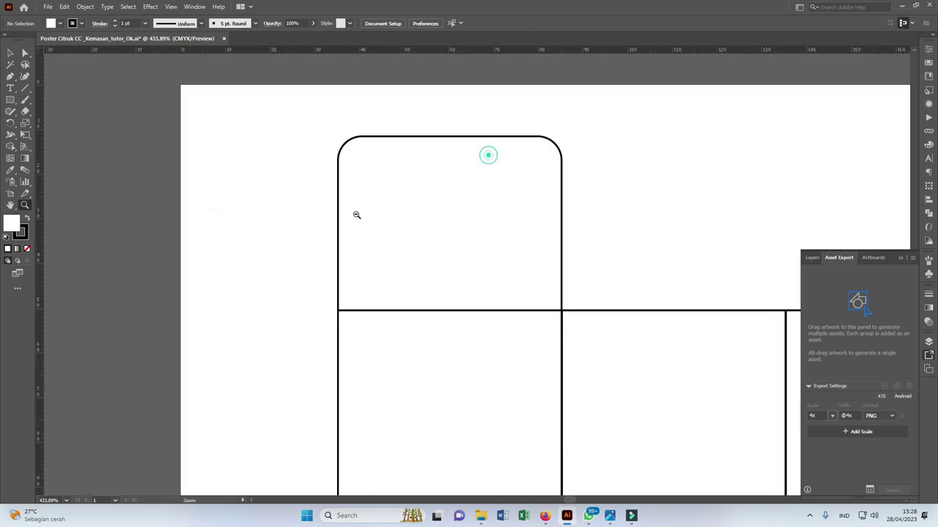
pyautogui.keyDown('alt'); pyautogui.click(440, 176); pyautogui.keyUp('alt')
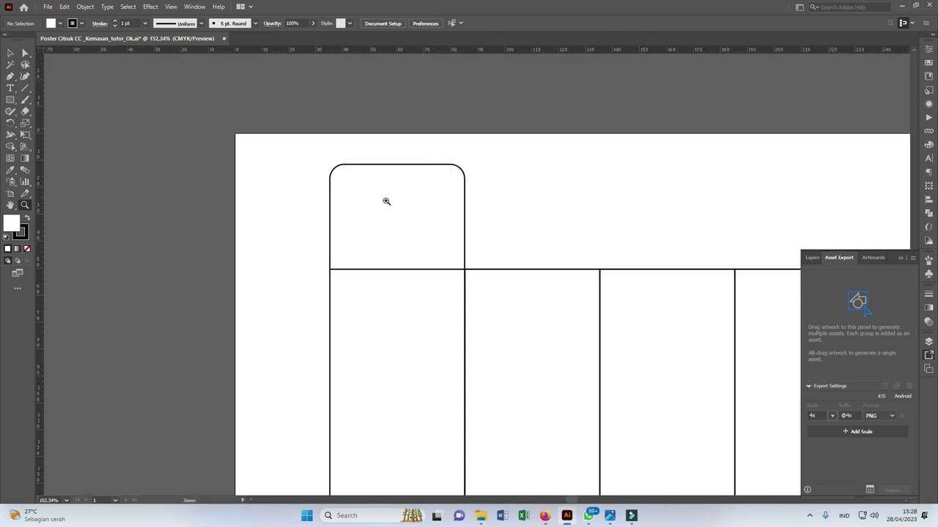
# Step: Start a pen path above the flap, then delete the stray segment
pyautogui.press('p')
pyautogui.click(403, 151)
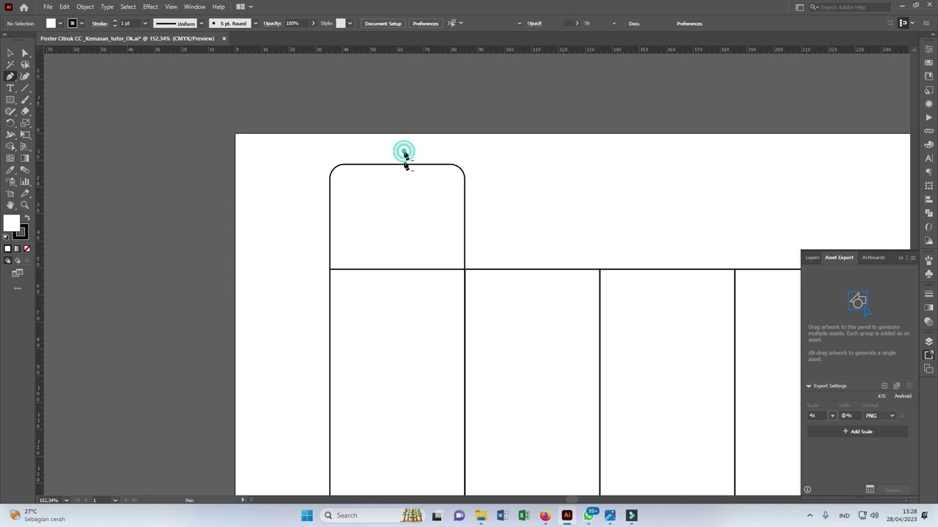
pyautogui.rightClick(403, 242)
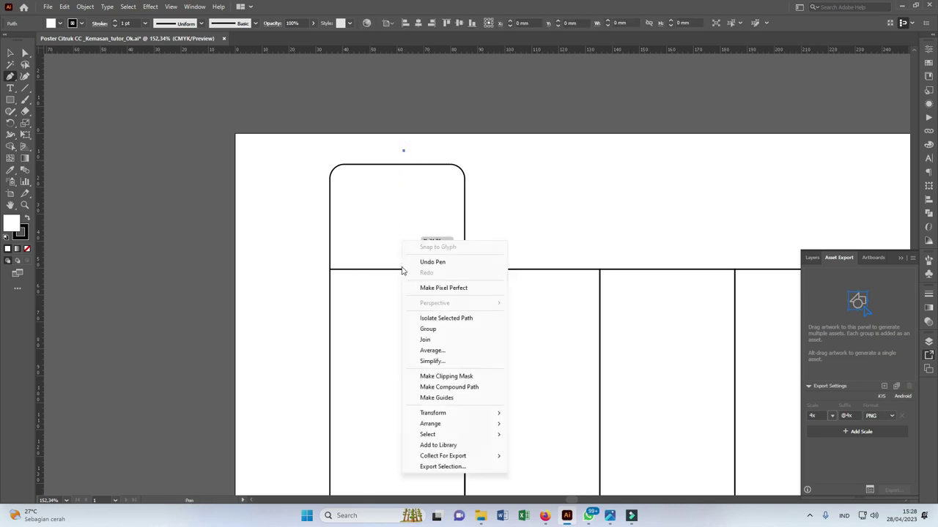
pyautogui.click(458, 147)
pyautogui.press('Delete')
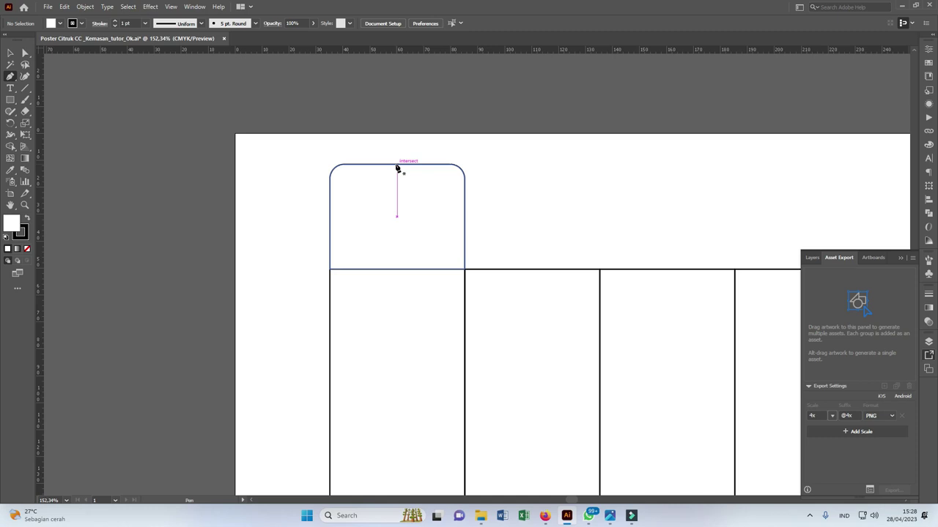
# Step: Draw a vertical centre line from above the hang flap to below its base
pyautogui.click(396, 157)
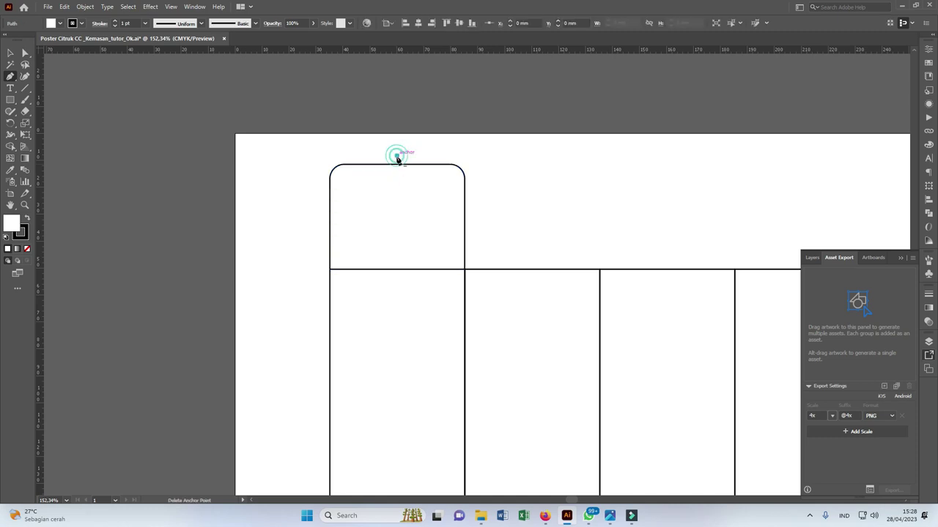
pyautogui.click(397, 285)
pyautogui.press('z')
pyautogui.moveTo(390, 164); pyautogui.dragTo(446, 190)
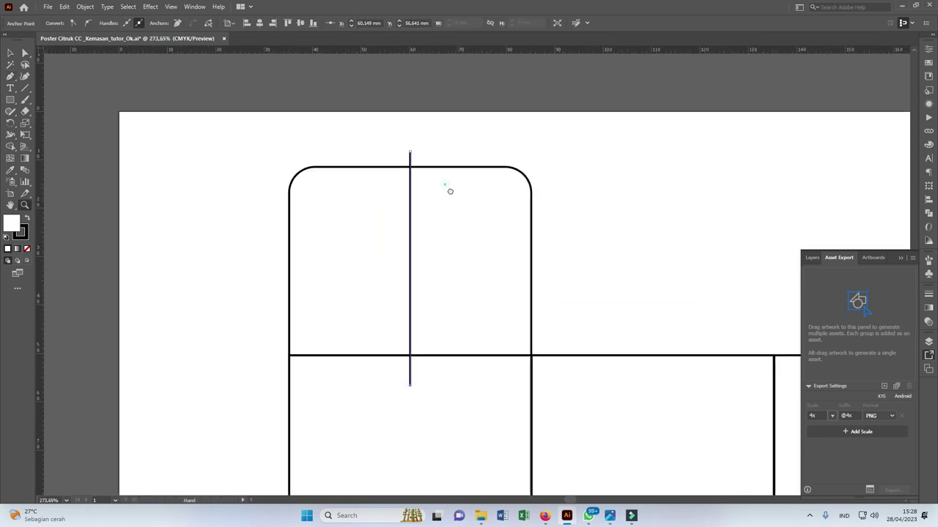
# Step: Draw a circle and a smaller 2.822 mm copy above it on the centre line
pyautogui.press('l')
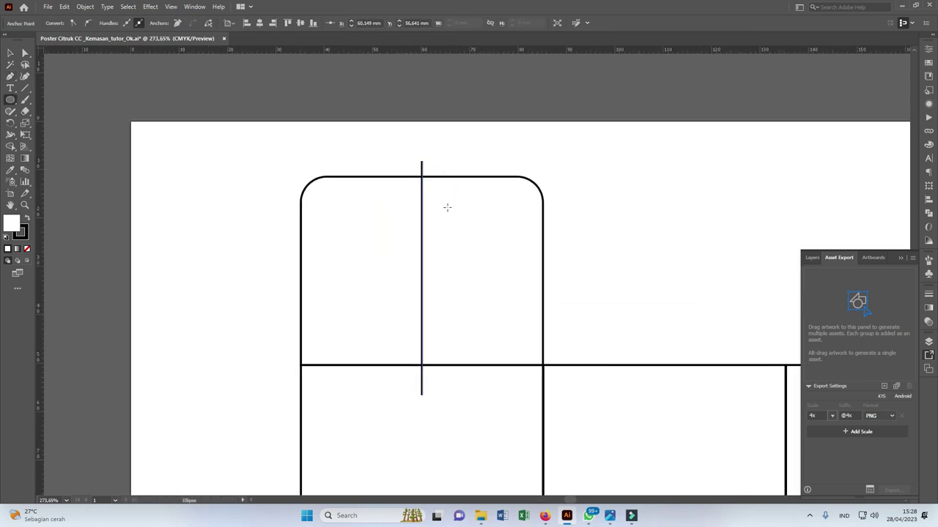
pyautogui.moveTo(421, 208); pyautogui.dragTo(432, 221)
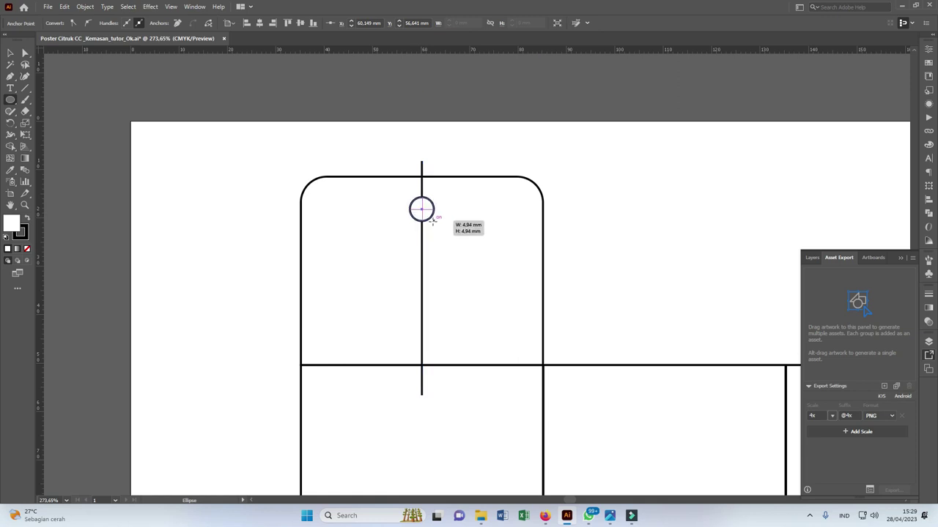
pyautogui.scroll(3, 387, 190)
pyautogui.press('v')
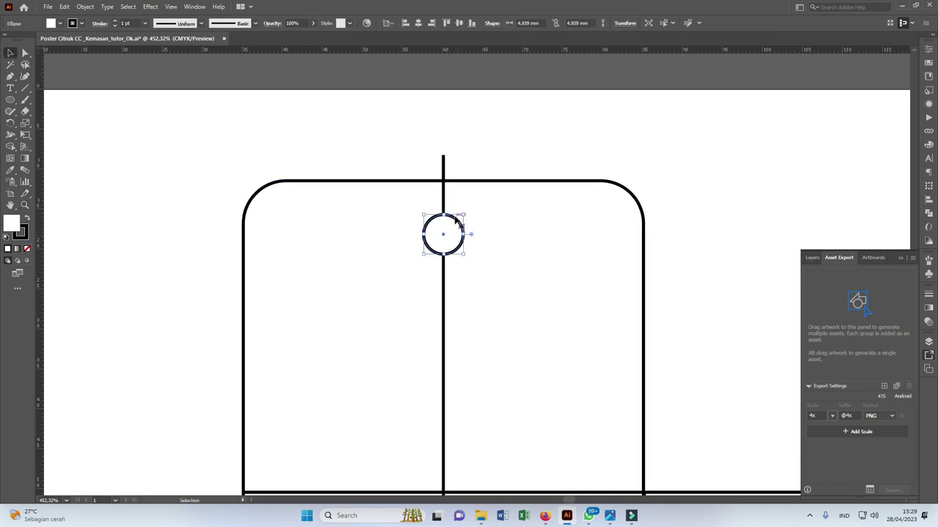
pyautogui.moveTo(457, 223); pyautogui.dragTo(460, 205)
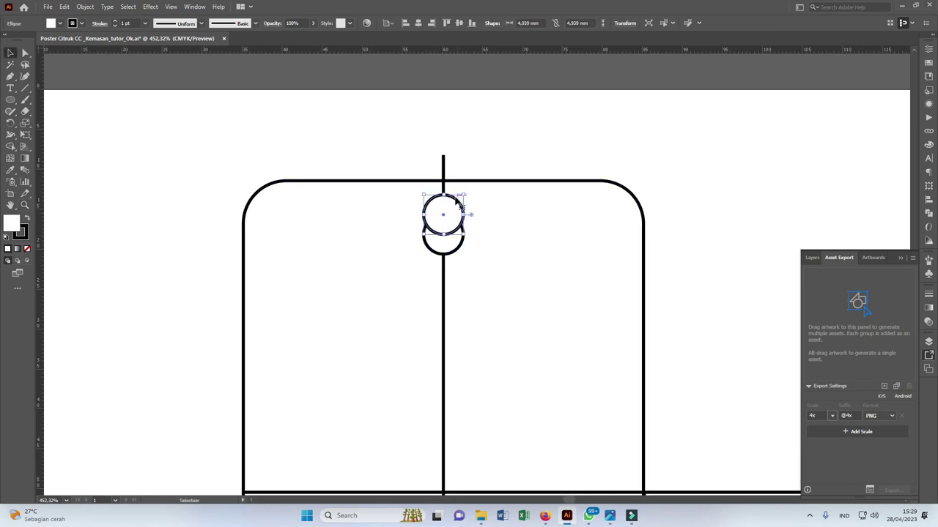
pyautogui.moveTo(463, 196); pyautogui.dragTo(455, 205)
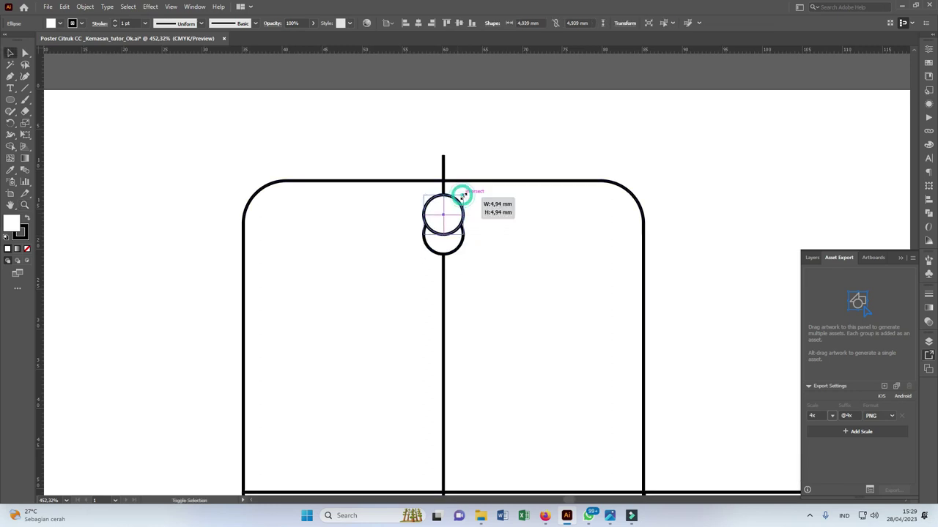
pyautogui.keyDown('shift'); pyautogui.click(460, 248); pyautogui.keyUp('shift')
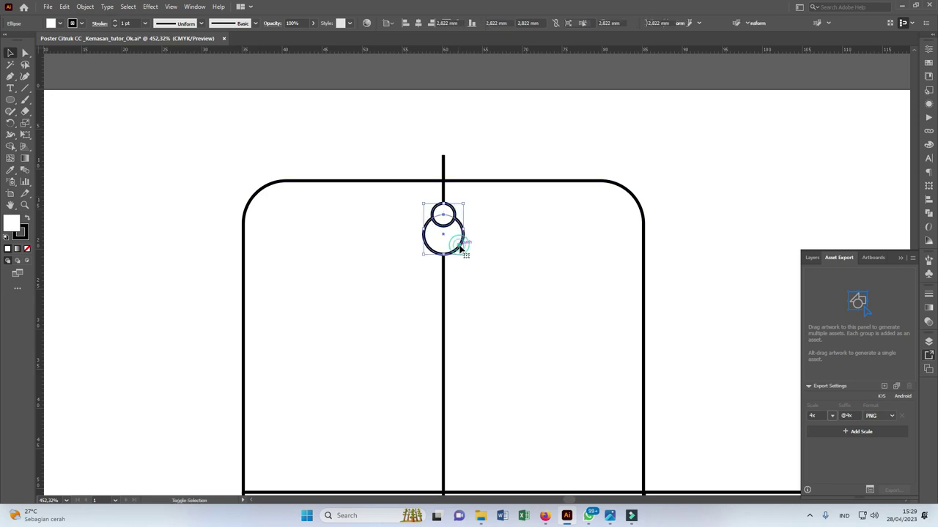
pyautogui.moveTo(462, 229); pyautogui.dragTo(460, 214)
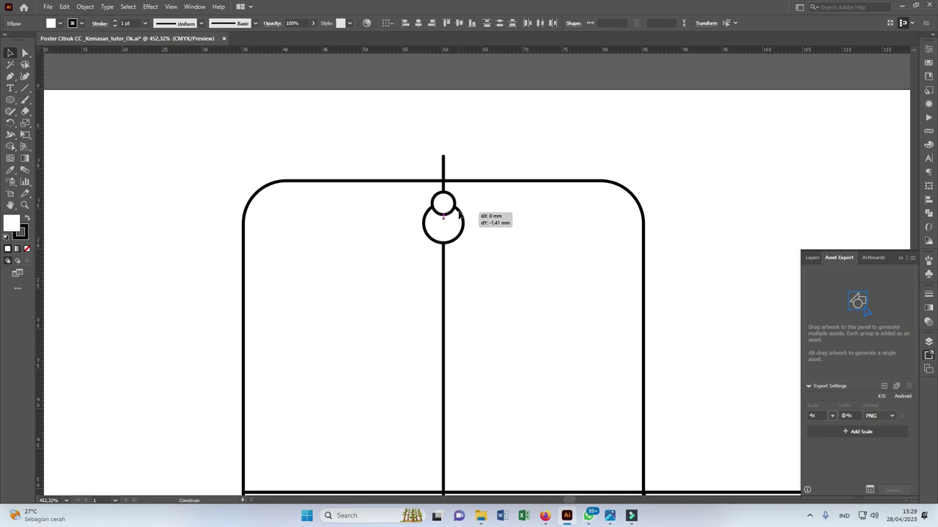
pyautogui.moveTo(460, 212); pyautogui.dragTo(460, 213)
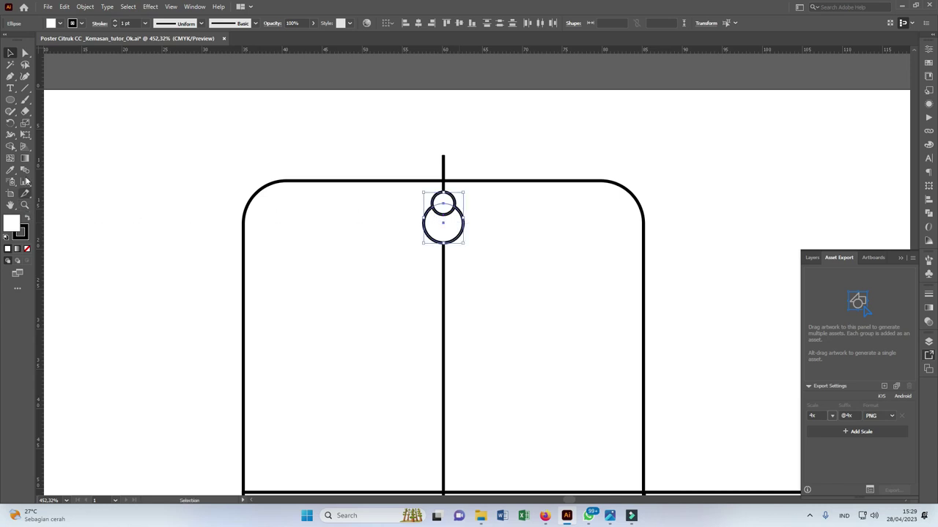
# Step: Merge the two circles into a keyhole shape with Shape Builder
pyautogui.click(12, 146)
pyautogui.click(445, 220)
pyautogui.press('v')
pyautogui.click(477, 147)
# Step: Delete the vertical centre line and zoom out to the full four-panel layout
pyautogui.click(443, 163)
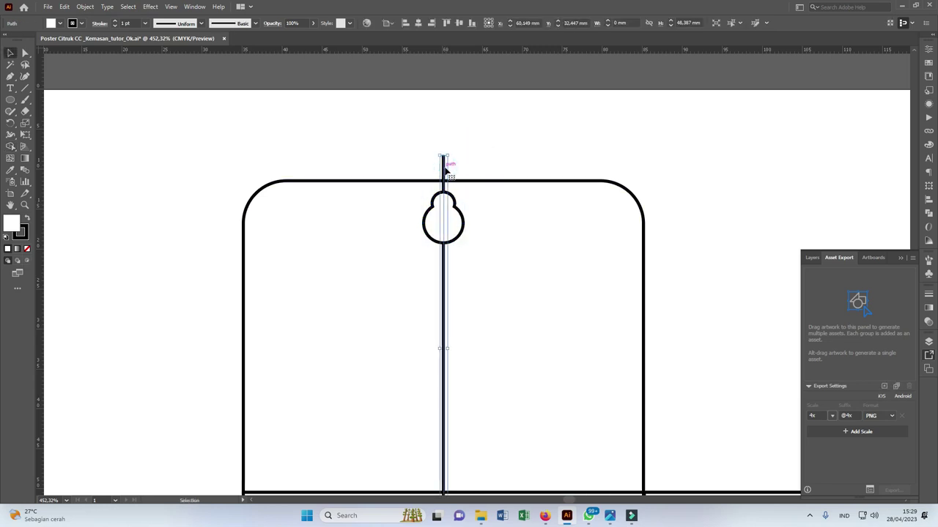
pyautogui.press('Delete')
pyautogui.press('z')
pyautogui.moveTo(444, 170)
pyautogui.mouseDown()
pyautogui.moveTo(235, 231)
pyautogui.moveTo(269, 227)
pyautogui.mouseUp()
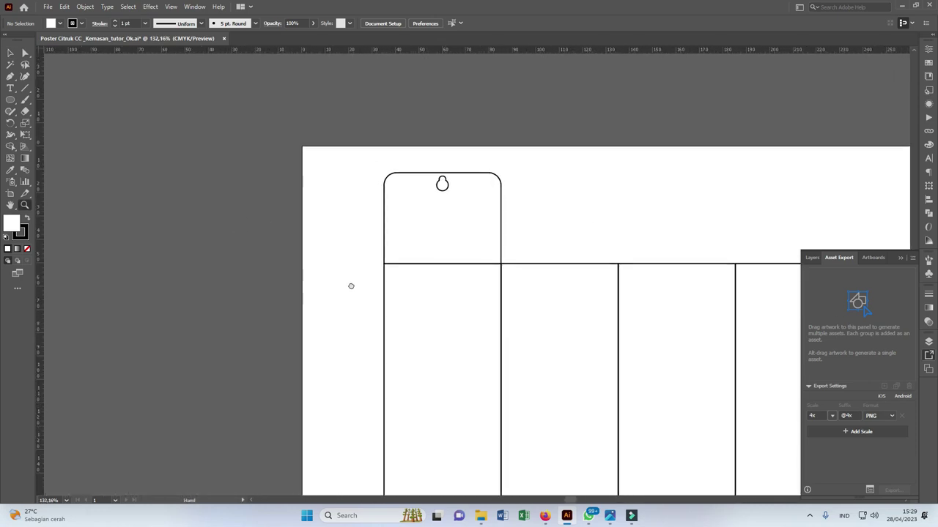
pyautogui.moveTo(461, 153); pyautogui.dragTo(439, 161)
pyautogui.press('v')
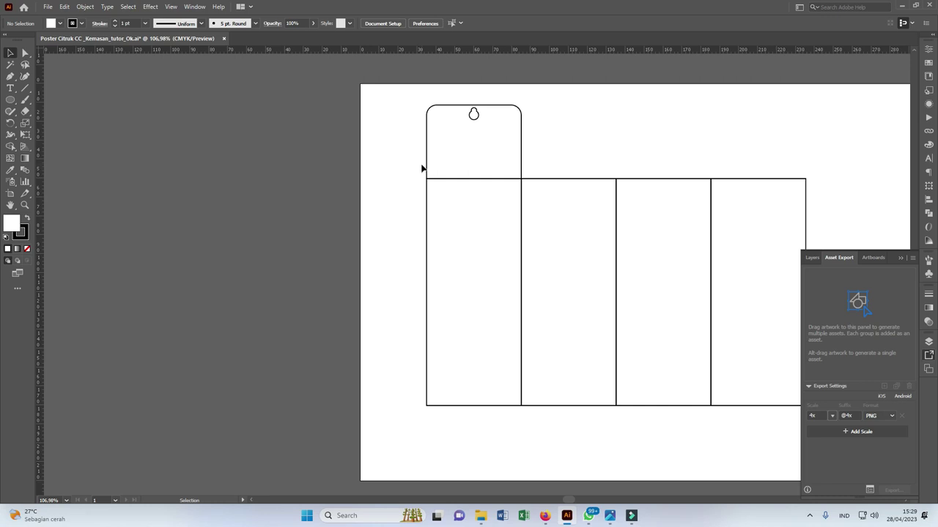
# Step: Make a narrow copy of the first panel along its left edge
pyautogui.click(521, 236)
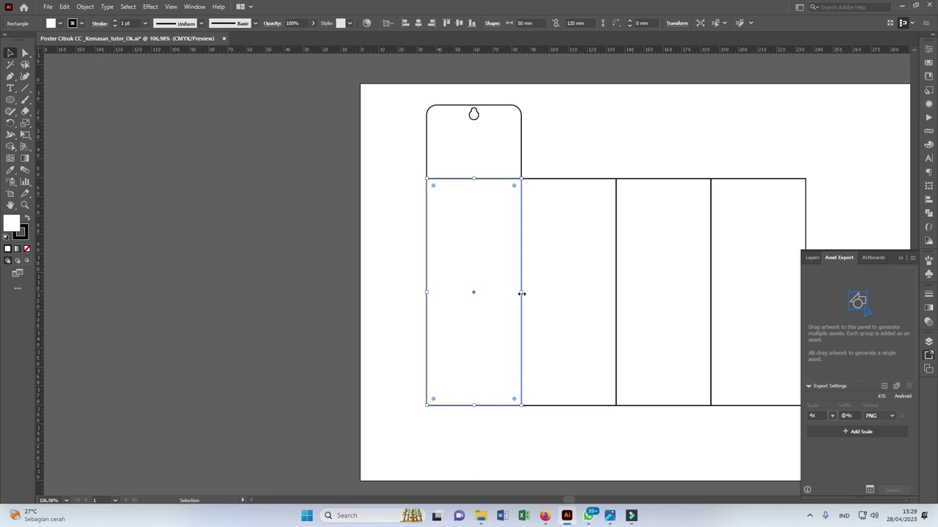
pyautogui.press('a')
pyautogui.press('v')
pyautogui.moveTo(521, 293); pyautogui.dragTo(412, 292)
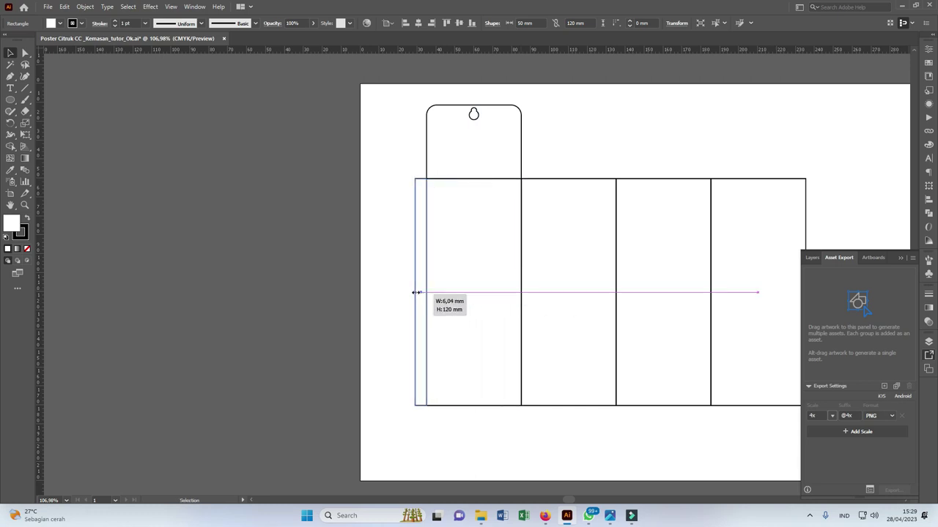
# Step: Move the glue flap's top-left and bottom-left corners inward to slant them
pyautogui.press('a')
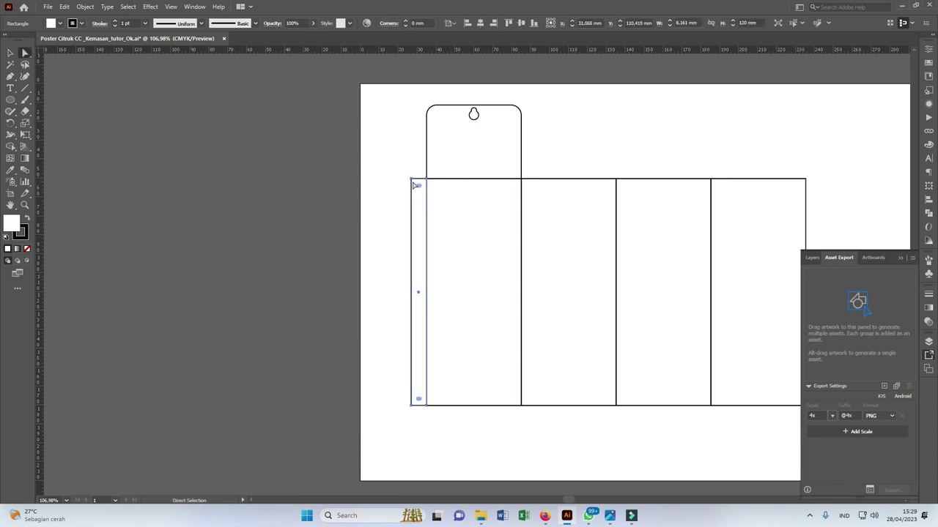
pyautogui.click(412, 180)
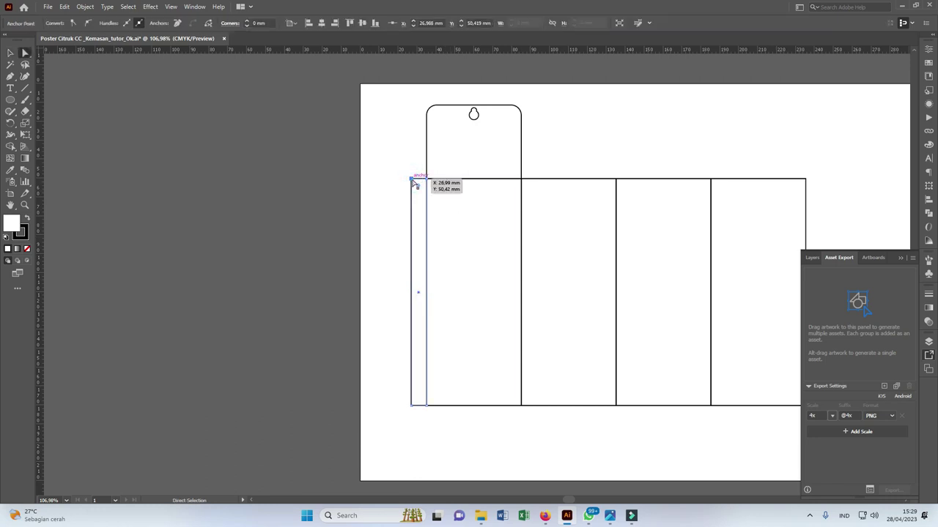
pyautogui.moveTo(412, 182); pyautogui.dragTo(412, 183)
pyautogui.moveTo(413, 181); pyautogui.dragTo(412, 185)
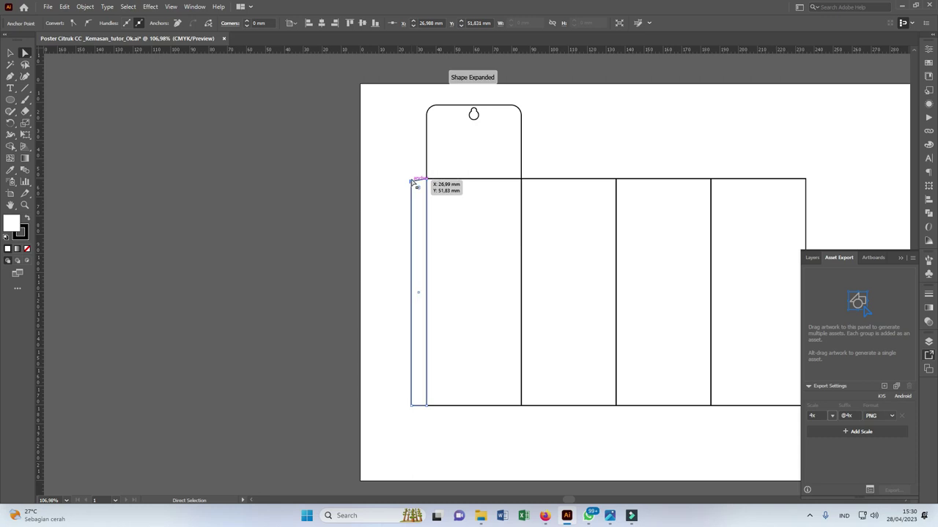
pyautogui.click(411, 405)
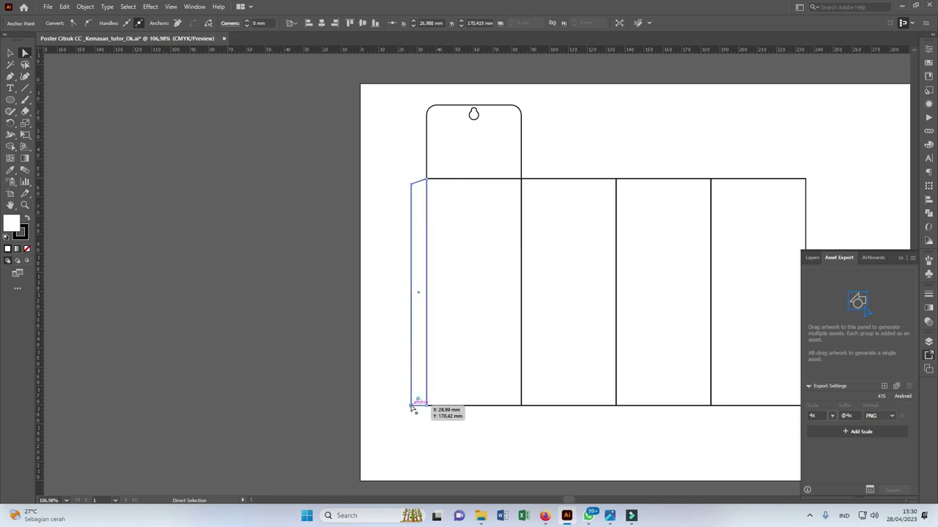
pyautogui.press('Up')
pyautogui.press('Up')
pyautogui.press('Up')
pyautogui.press('Up')
# Step: Zoom to the template and select the first panel rectangle
pyautogui.press('z')
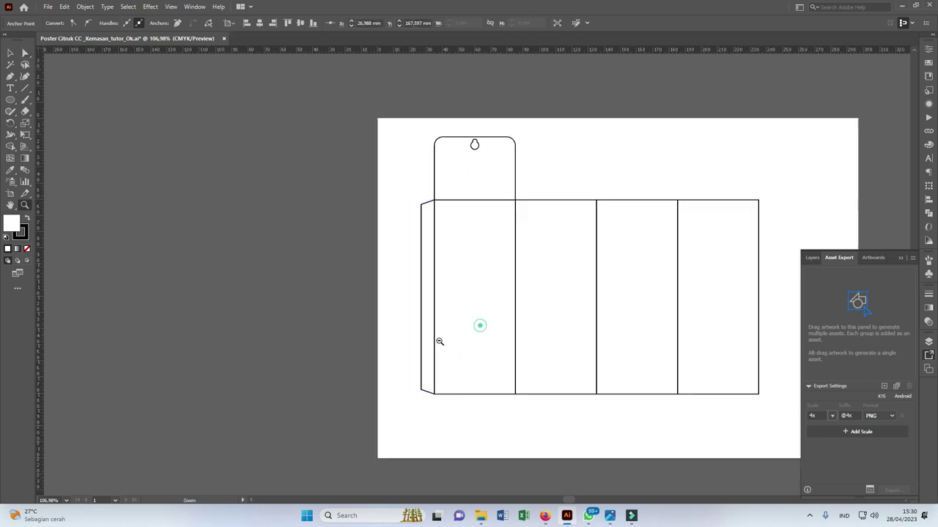
pyautogui.moveTo(479, 325); pyautogui.dragTo(450, 300)
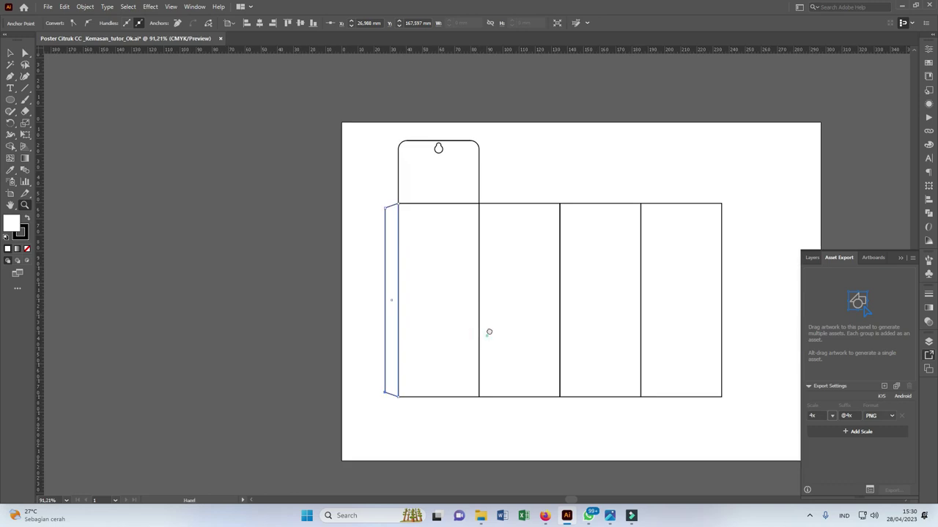
pyautogui.moveTo(469, 356); pyautogui.dragTo(501, 273)
pyautogui.press('v')
pyautogui.click(500, 260)
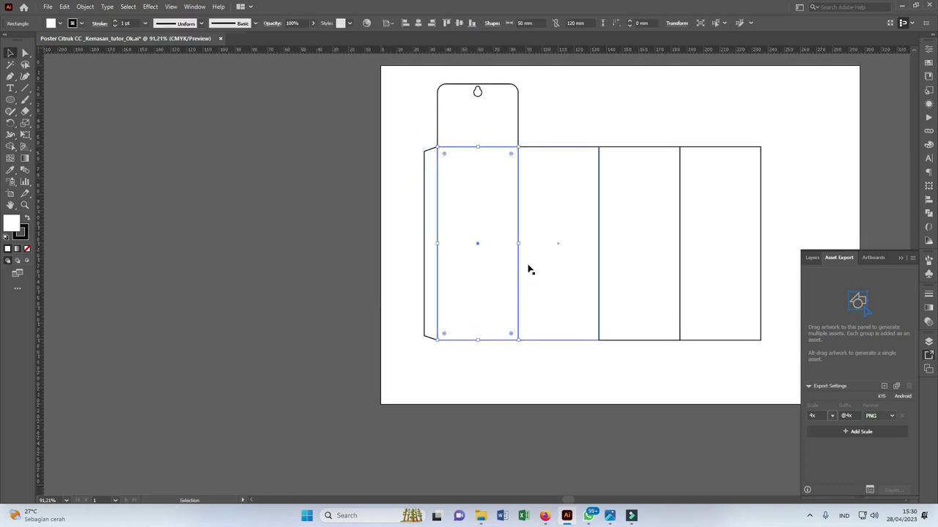
pyautogui.moveTo(531, 271); pyautogui.dragTo(503, 260)
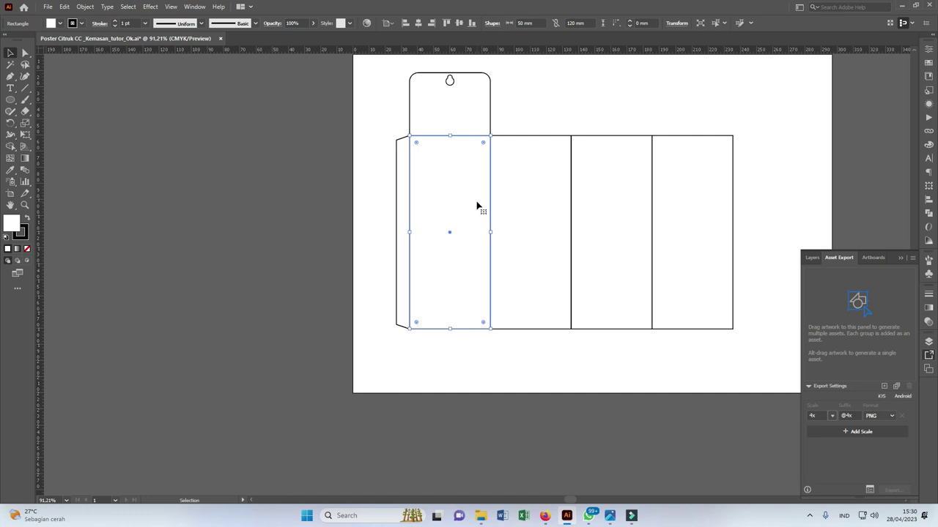
# Step: Copy the panel into a 50 × 25 mm flap flush beneath it
pyautogui.press('a')
pyautogui.press('v')
pyautogui.moveTo(449, 136); pyautogui.dragTo(452, 365)
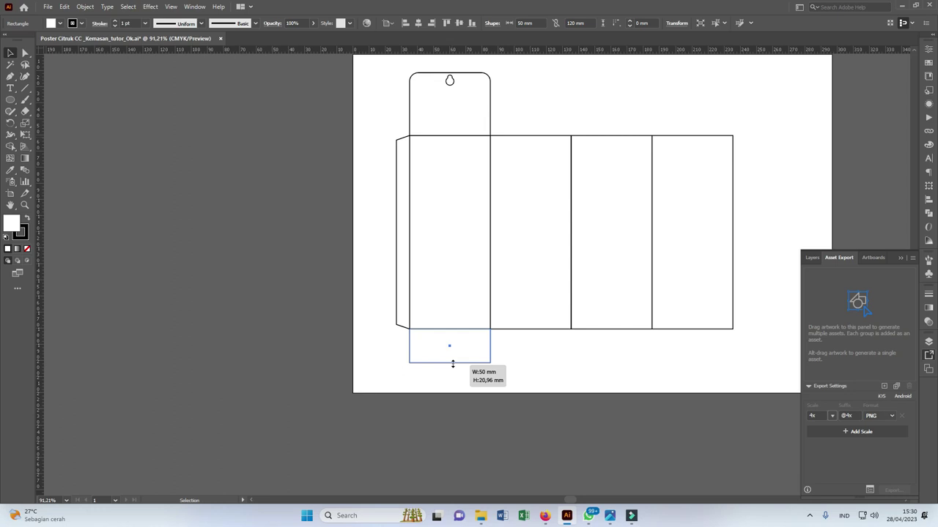
pyautogui.moveTo(453, 360); pyautogui.dragTo(453, 369)
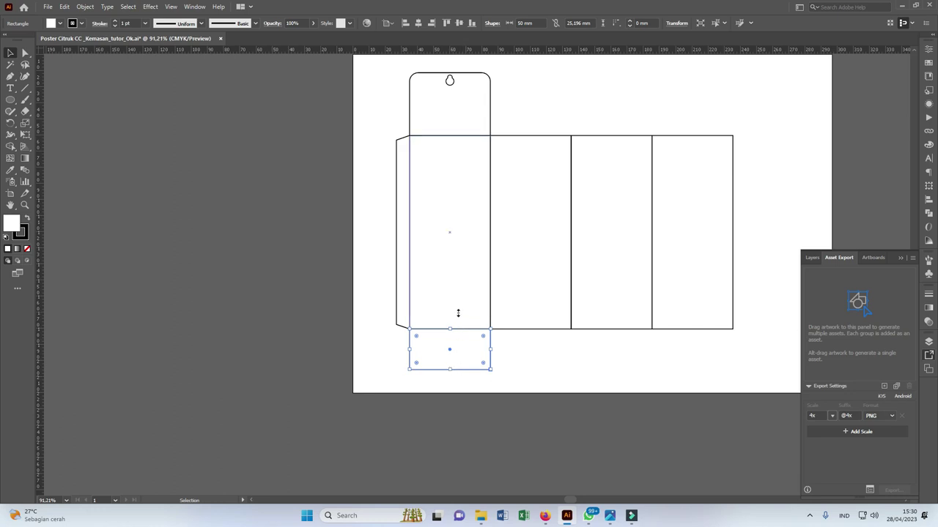
# Step: Set the bottom flap rectangle's height to 25 mm
pyautogui.press('z')
pyautogui.click(440, 354)
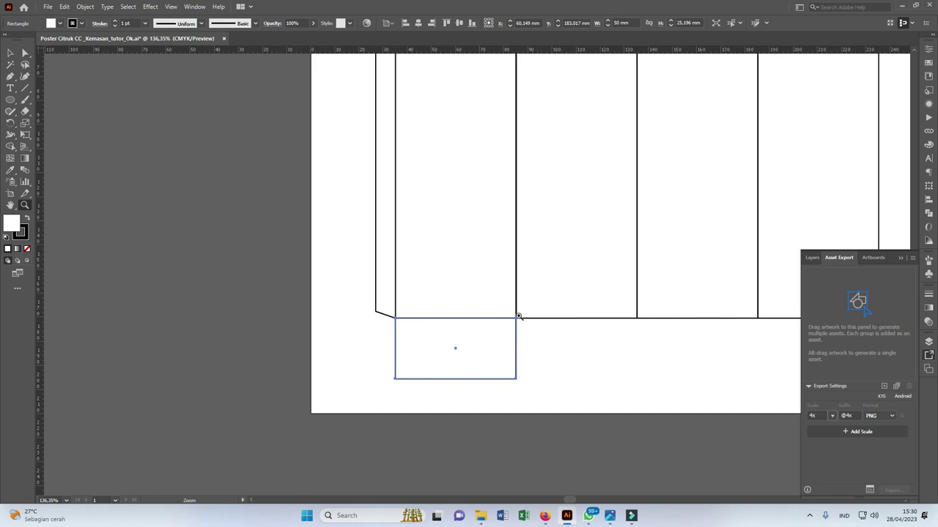
pyautogui.moveTo(534, 315); pyautogui.dragTo(479, 326)
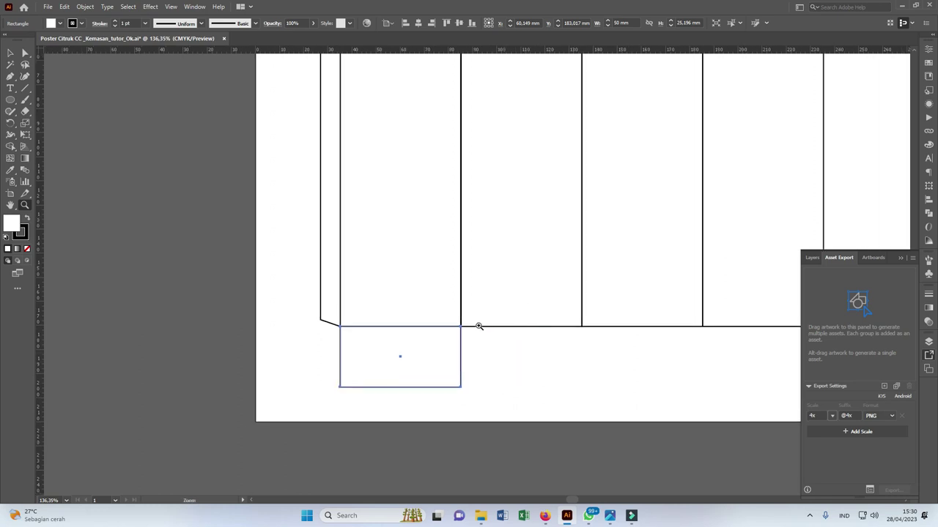
pyautogui.keyDown('alt'); pyautogui.click(428, 326); pyautogui.keyUp('alt')
pyautogui.press('v')
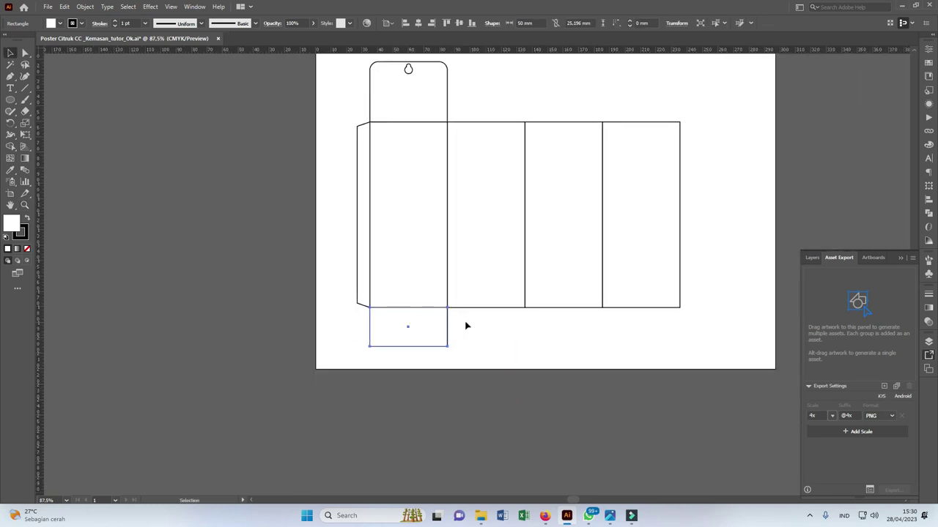
pyautogui.scroll(2, 447, 179)
pyautogui.click(425, 153)
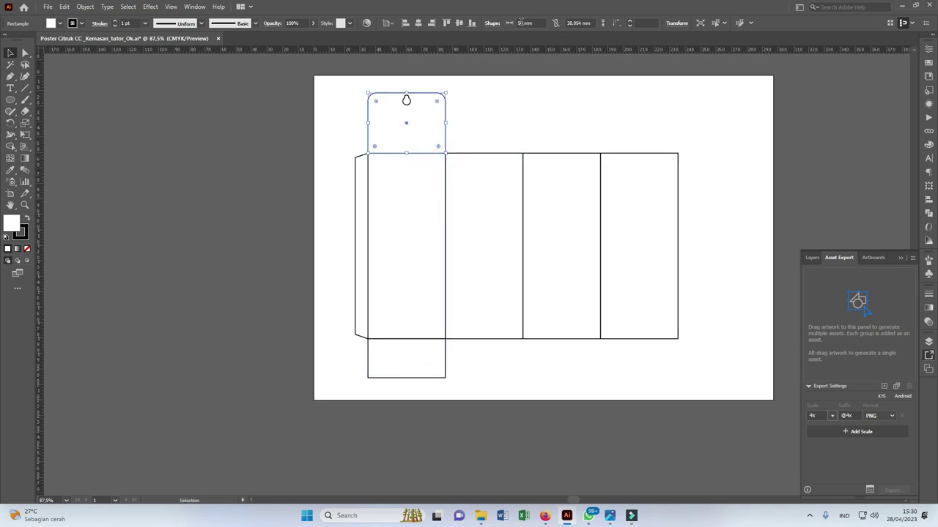
pyautogui.click(425, 377)
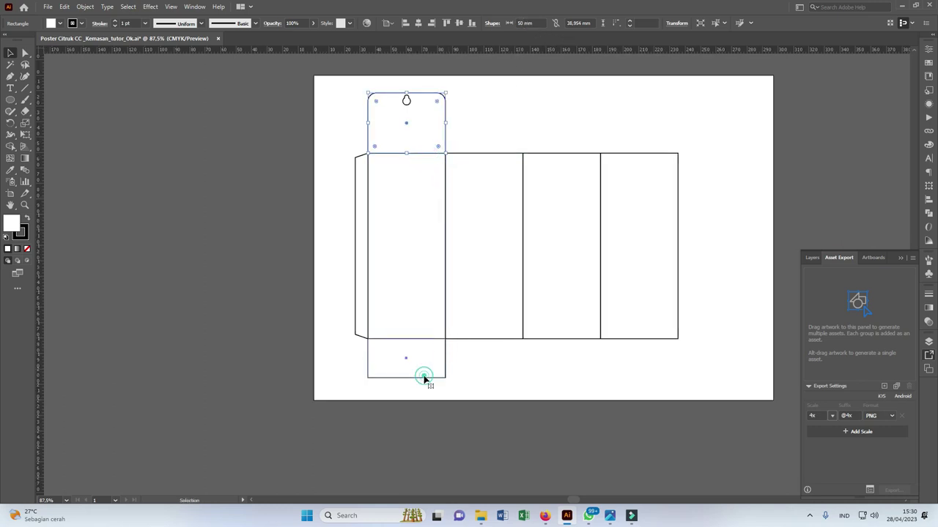
pyautogui.click(575, 22)
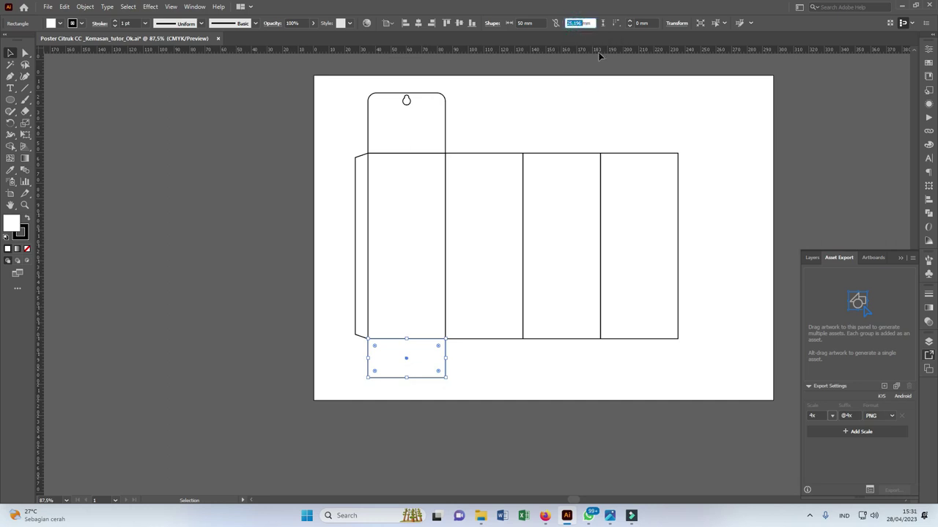
pyautogui.write('2')
pyautogui.press('Return')
# Step: Move the small rectangle up until its top edge snaps to the first panel's bottom edge
pyautogui.press('z')
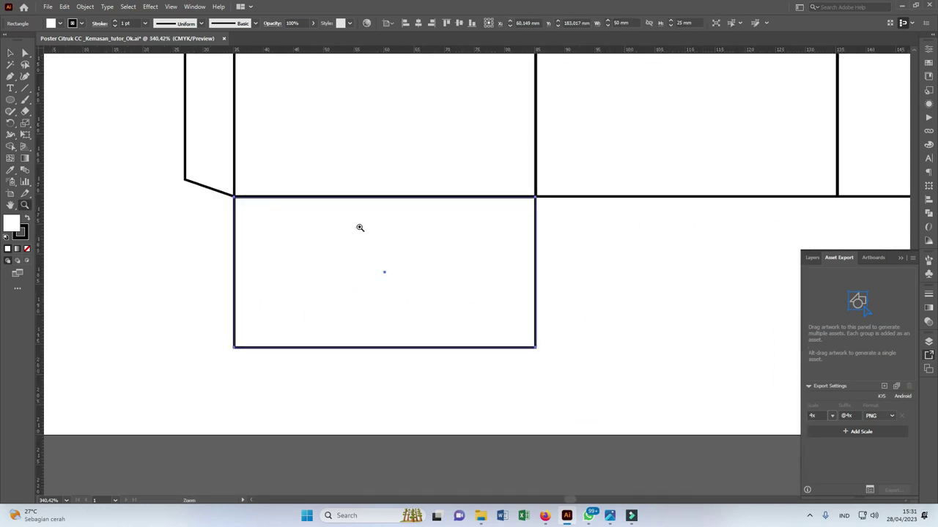
pyautogui.moveTo(406, 363); pyautogui.dragTo(651, 225)
pyautogui.press('v')
pyautogui.click(715, 205)
pyautogui.moveTo(674, 195); pyautogui.dragTo(677, 189)
pyautogui.scroll(1, 605, 186)
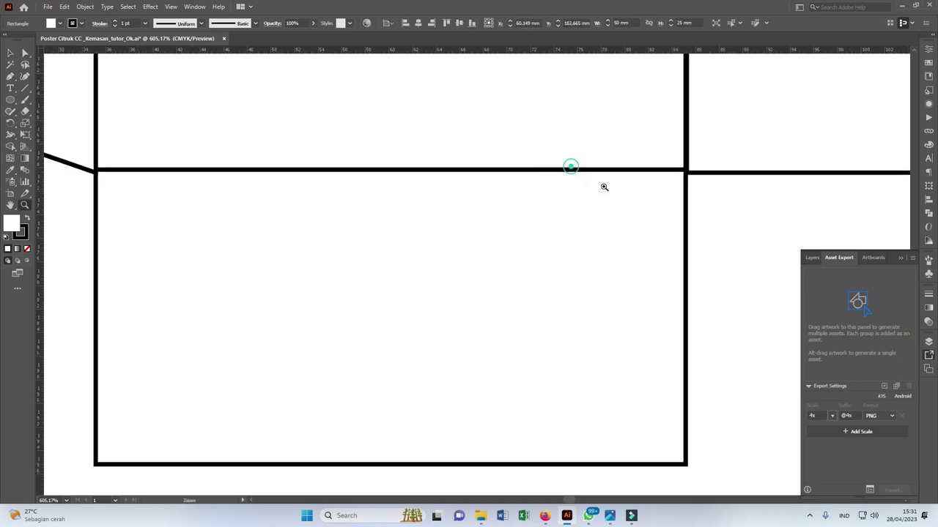
pyautogui.scroll(1, 603, 176)
pyautogui.moveTo(598, 173); pyautogui.dragTo(599, 177)
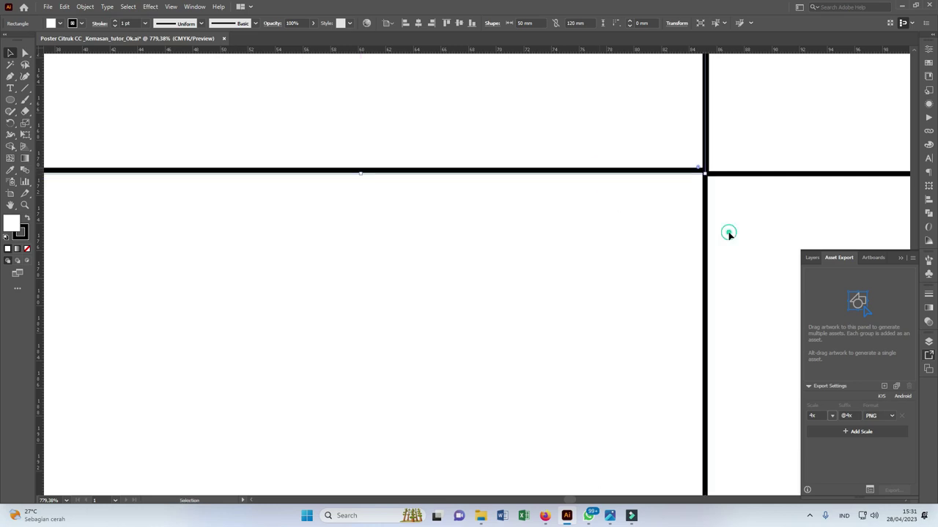
pyautogui.moveTo(728, 232); pyautogui.dragTo(671, 177)
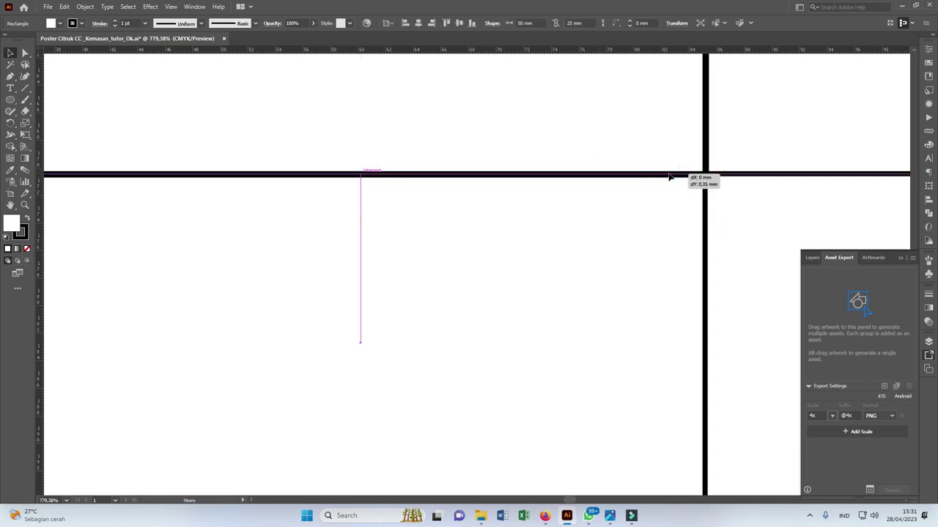
# Step: Check Snap to Point in the View menu, then zoom out around the flap
pyautogui.click(172, 7)
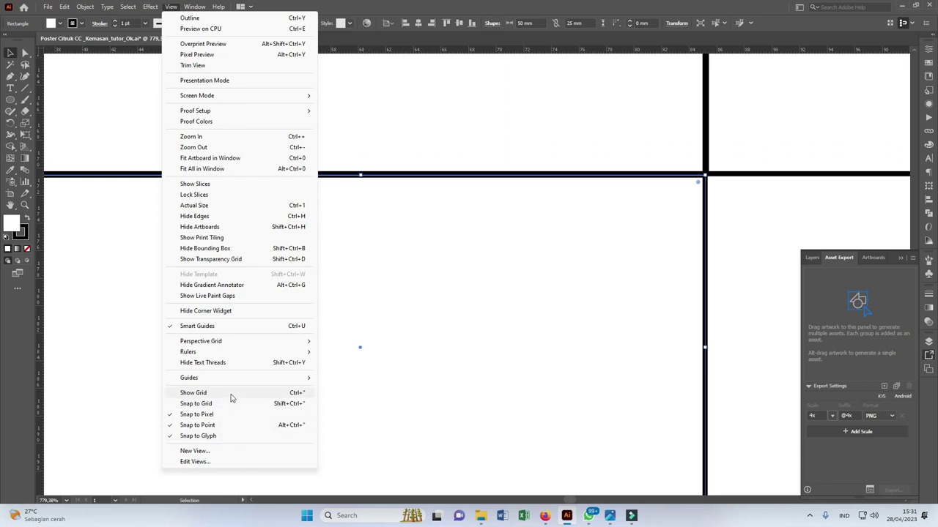
pyautogui.click(788, 193)
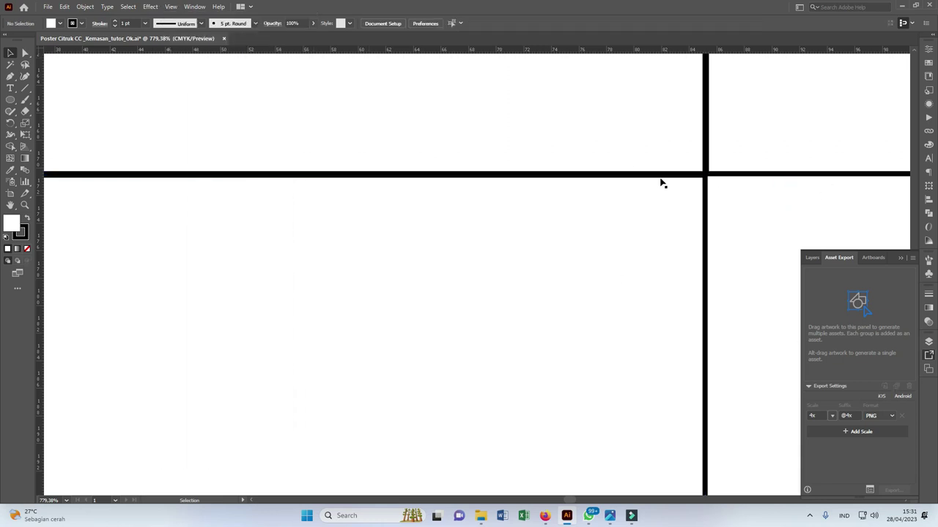
pyautogui.press('z')
pyautogui.keyDown('alt'); pyautogui.click(704, 170); pyautogui.keyUp('alt')
pyautogui.click(512, 204)
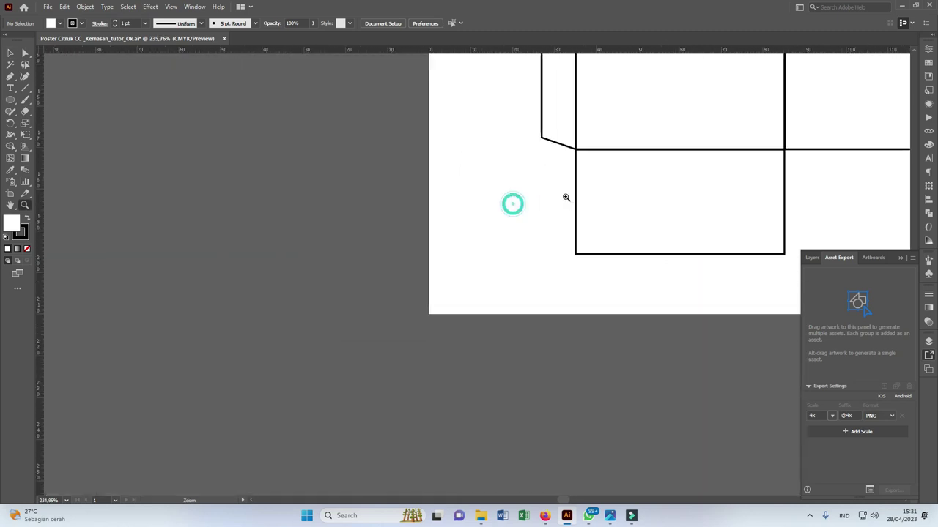
pyautogui.click(638, 159)
pyautogui.moveTo(557, 197); pyautogui.dragTo(511, 223)
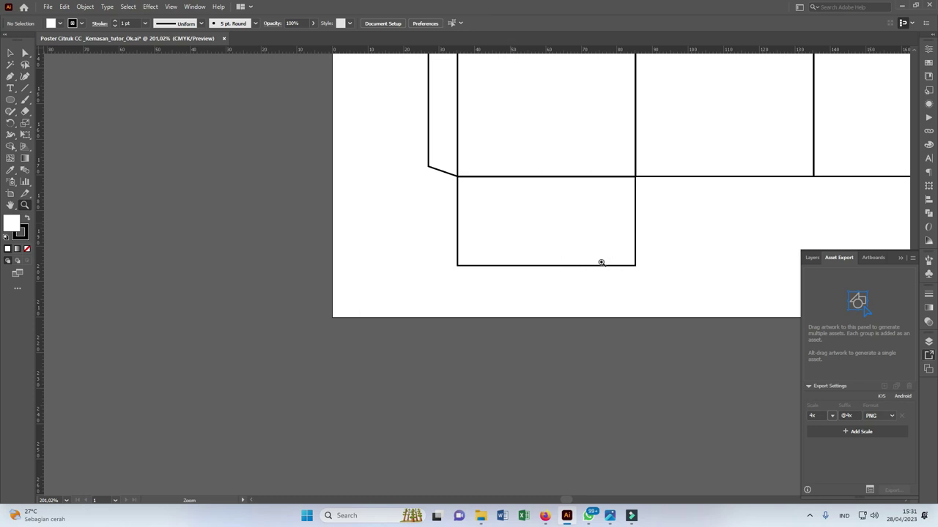
pyautogui.moveTo(600, 262); pyautogui.dragTo(558, 272)
# Step: Add two anchor points on the rectangle's bottom edge
pyautogui.press('p')
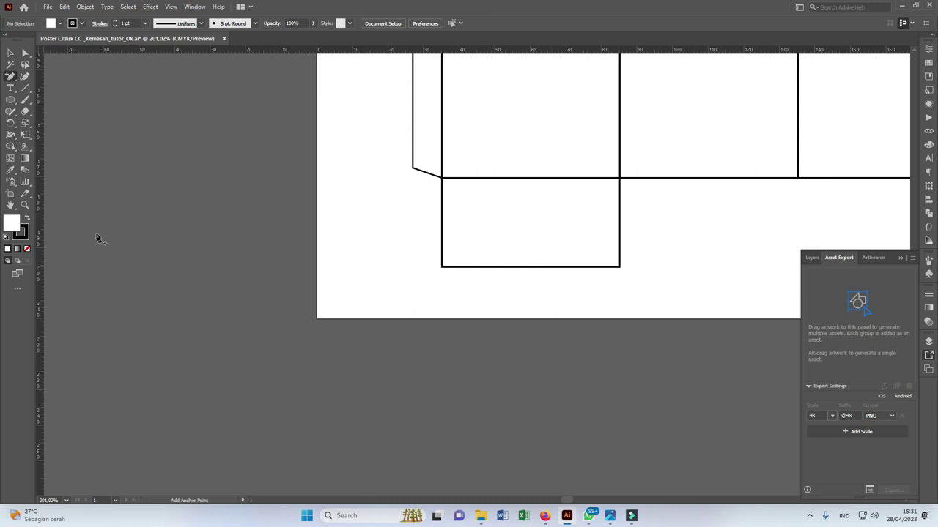
pyautogui.click(539, 267)
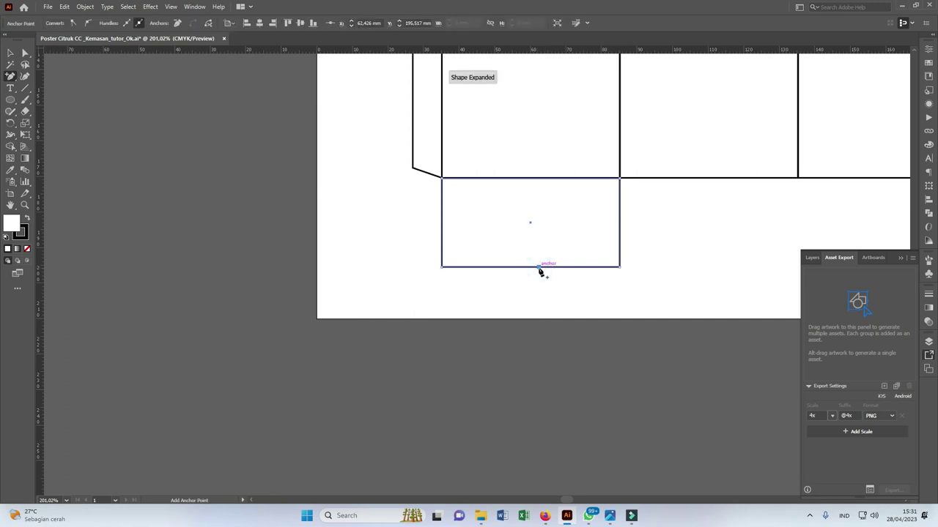
pyautogui.click(515, 267)
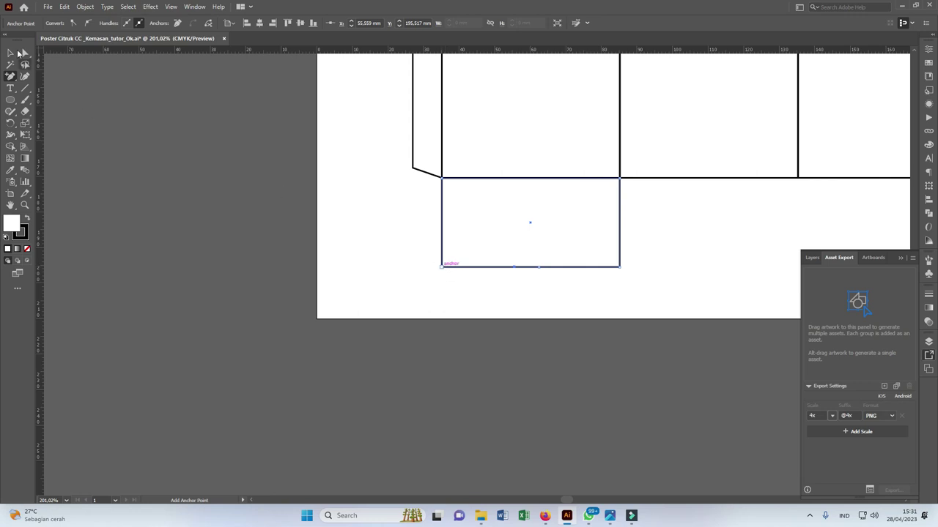
pyautogui.click(24, 55)
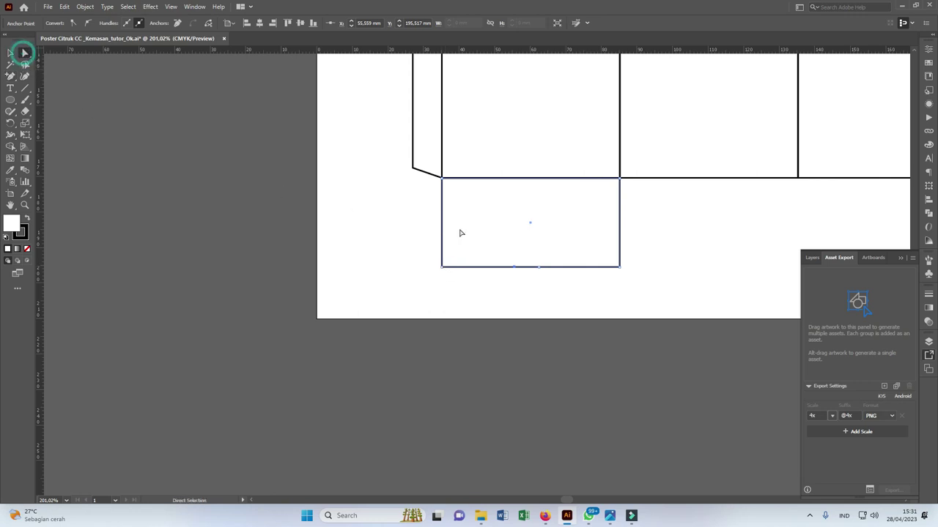
# Step: Drag the anchors into a slanted left edge ending in a rounded notch
pyautogui.moveTo(441, 268); pyautogui.dragTo(564, 234)
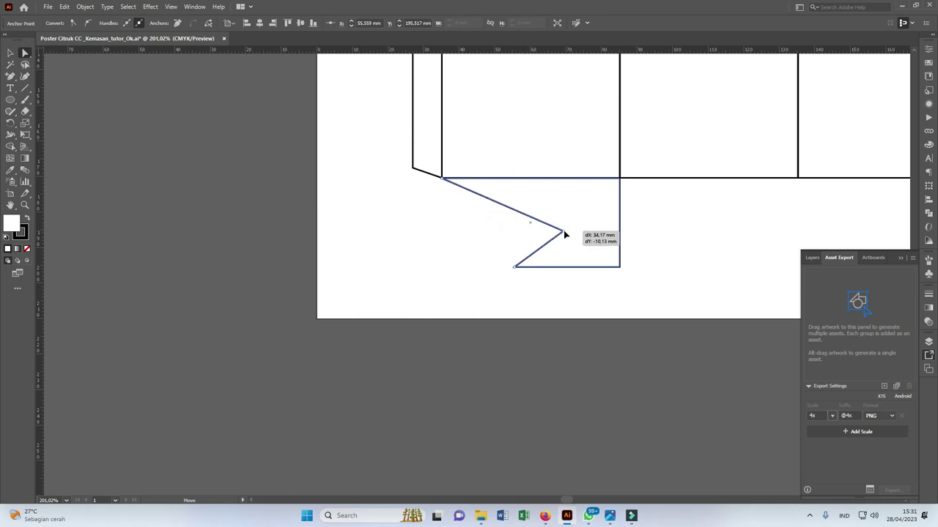
pyautogui.moveTo(565, 233); pyautogui.dragTo(565, 234)
pyautogui.moveTo(515, 266); pyautogui.dragTo(539, 252)
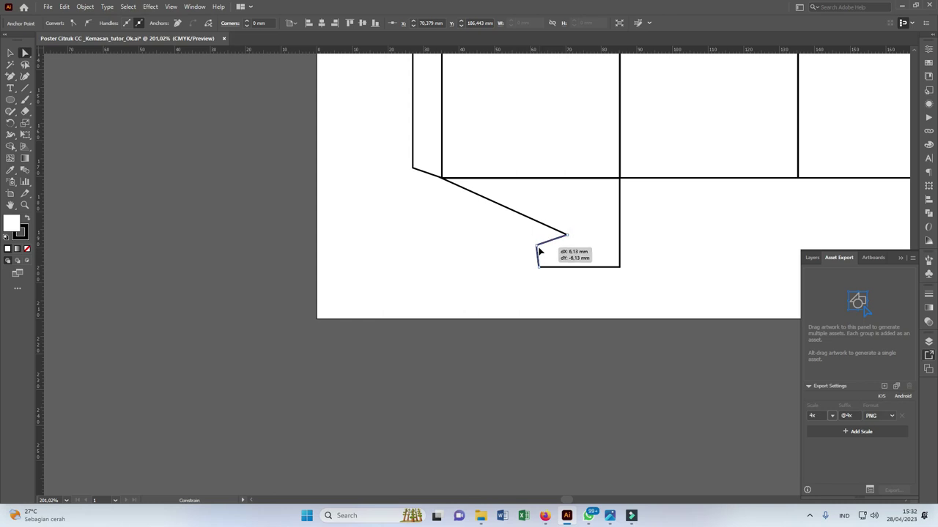
pyautogui.moveTo(538, 251); pyautogui.dragTo(539, 254)
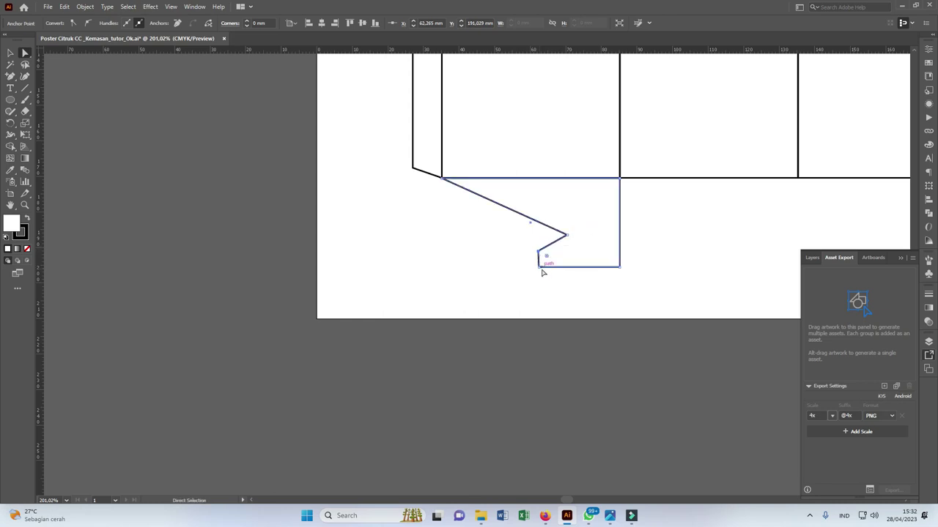
pyautogui.moveTo(546, 260); pyautogui.dragTo(545, 255)
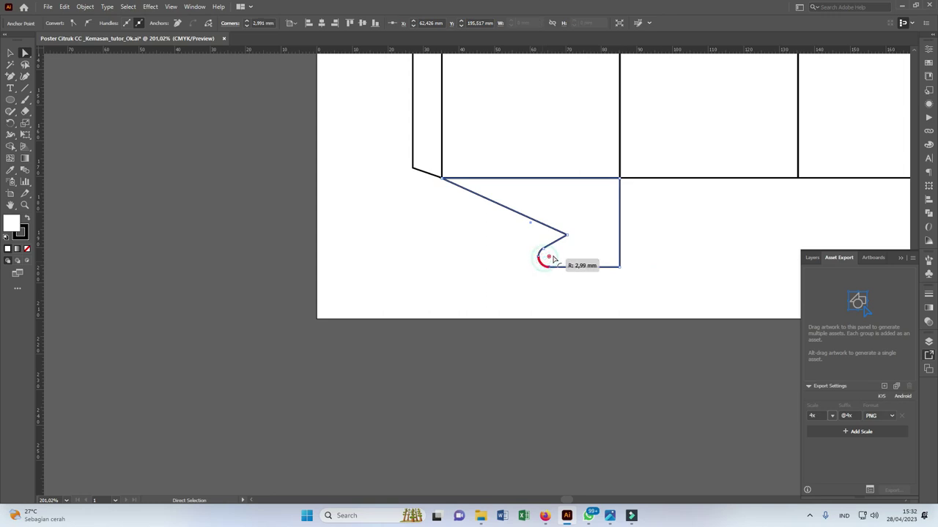
pyautogui.click(552, 280)
pyautogui.click(566, 235)
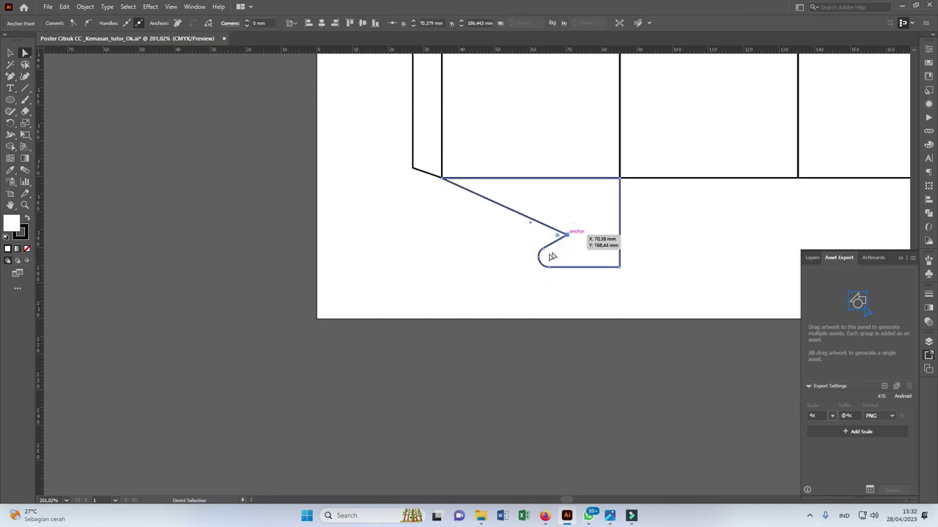
pyautogui.moveTo(595, 296)
pyautogui.mouseDown()
pyautogui.moveTo(522, 231)
pyautogui.moveTo(593, 237)
pyautogui.moveTo(588, 243)
pyautogui.mouseUp()
# Step: Duplicate the bottom tuck flap and place the copy under the third panel
pyautogui.click(693, 195)
pyautogui.scroll(-5, 679, 176)
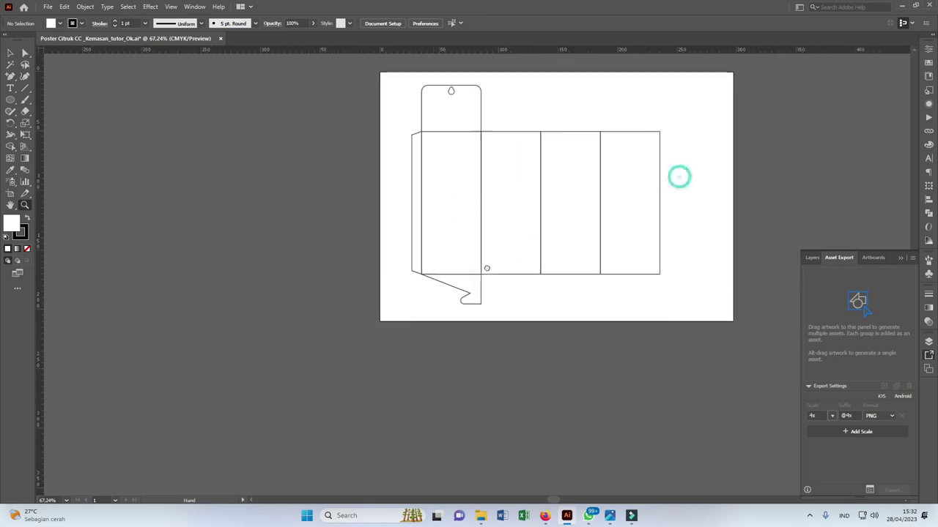
pyautogui.moveTo(680, 177); pyautogui.dragTo(676, 182)
pyautogui.moveTo(527, 237); pyautogui.dragTo(496, 227)
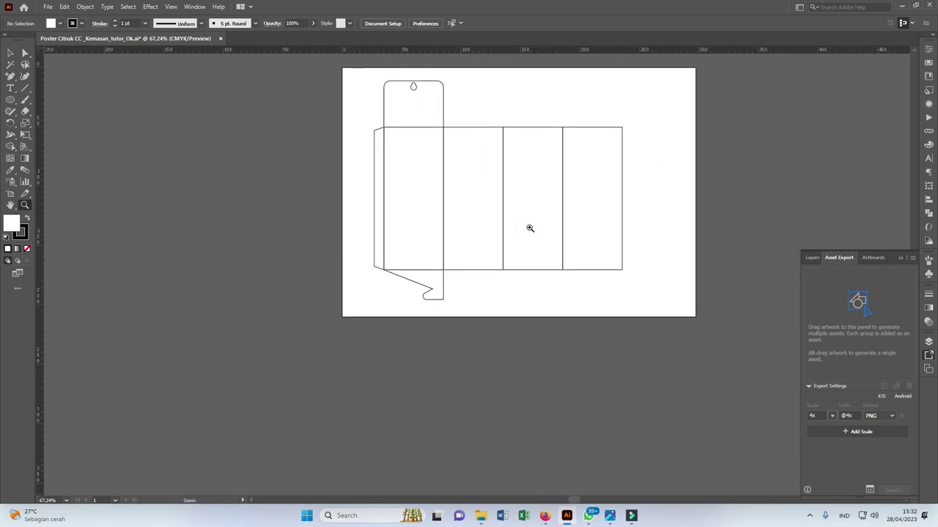
pyautogui.keyDown('alt'); pyautogui.click(502, 253); pyautogui.keyUp('alt')
pyautogui.press('v')
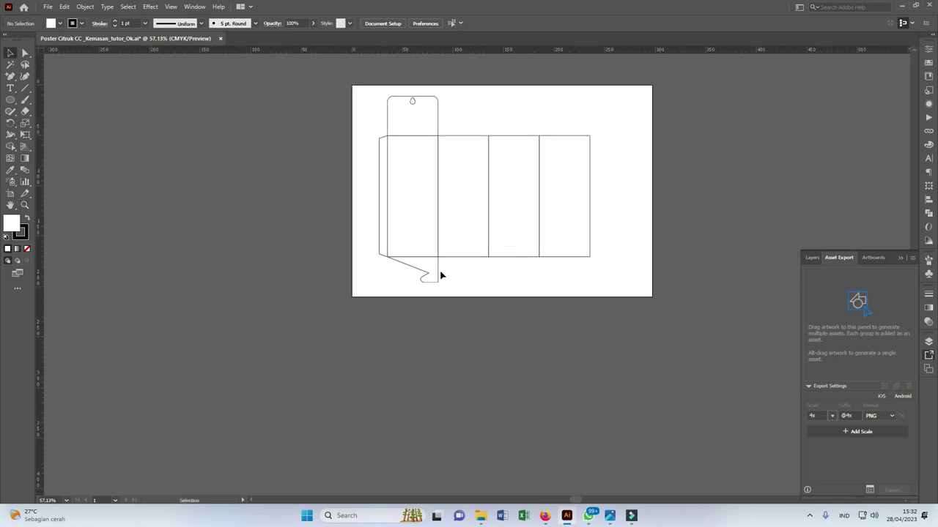
pyautogui.click(438, 272)
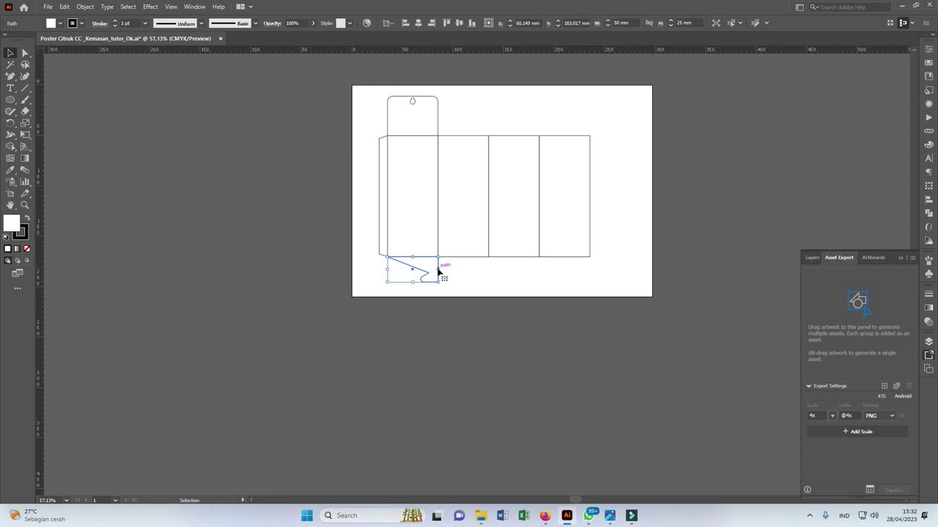
pyautogui.moveTo(438, 272); pyautogui.dragTo(414, 240)
pyautogui.click(427, 236)
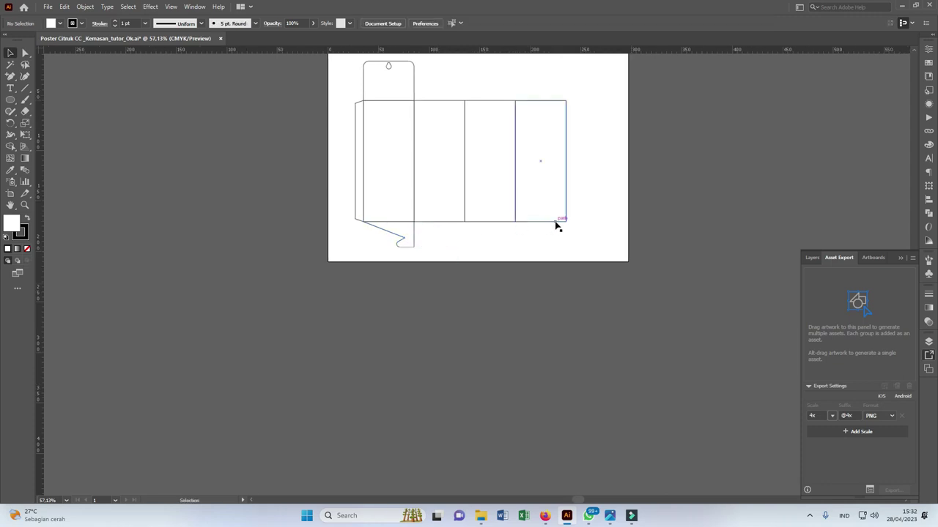
pyautogui.click(491, 220)
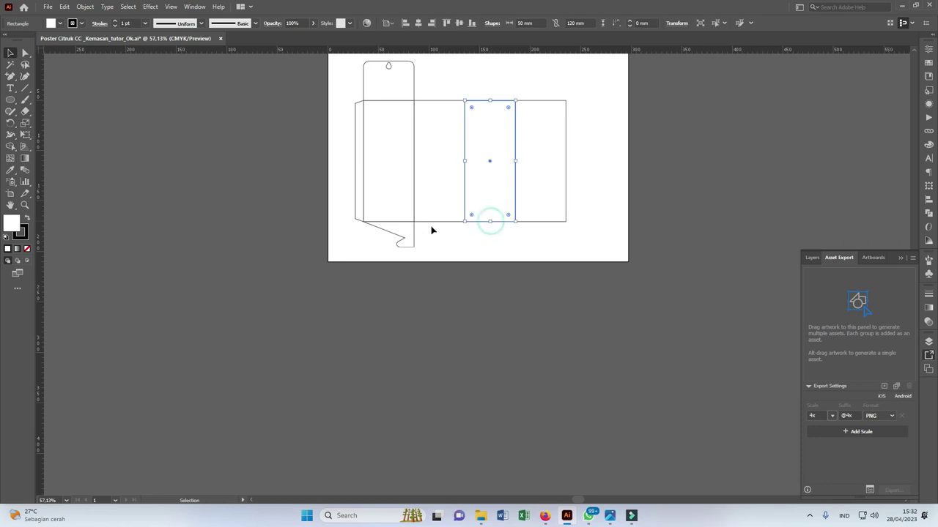
pyautogui.click(388, 184)
pyautogui.click(492, 161)
pyautogui.click(414, 235)
pyautogui.moveTo(413, 238); pyautogui.dragTo(515, 251)
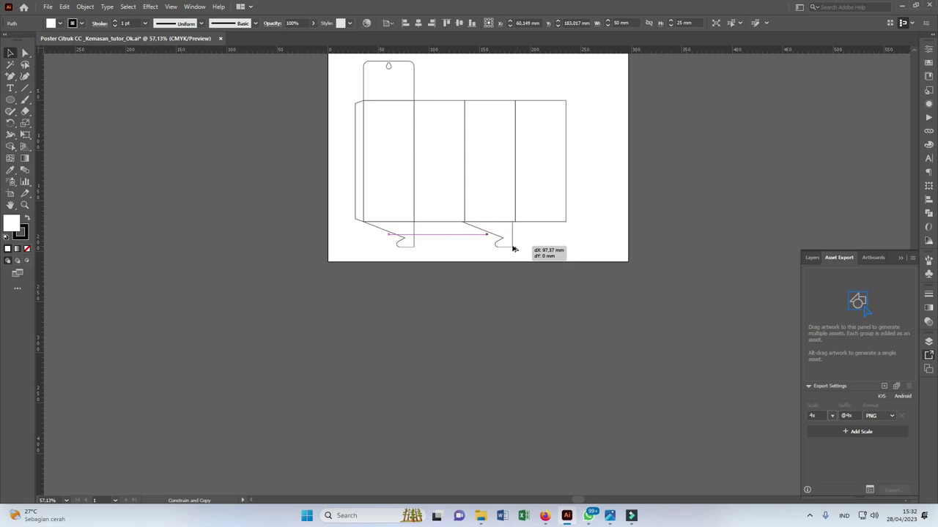
pyautogui.moveTo(514, 250); pyautogui.dragTo(513, 250)
# Step: Reflect the copied flap horizontally so it slants the opposite way
pyautogui.press('z')
pyautogui.moveTo(467, 215); pyautogui.dragTo(633, 238)
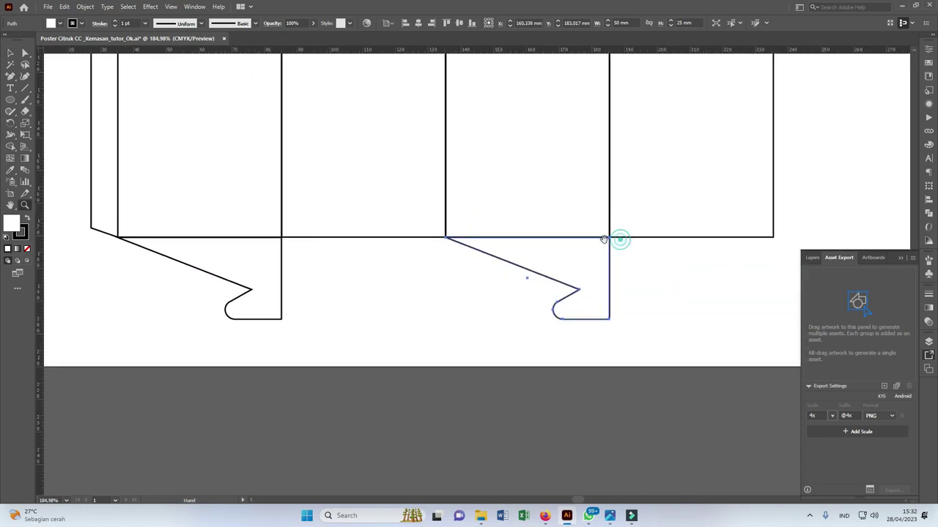
pyautogui.press('o')
pyautogui.moveTo(602, 254); pyautogui.dragTo(465, 283)
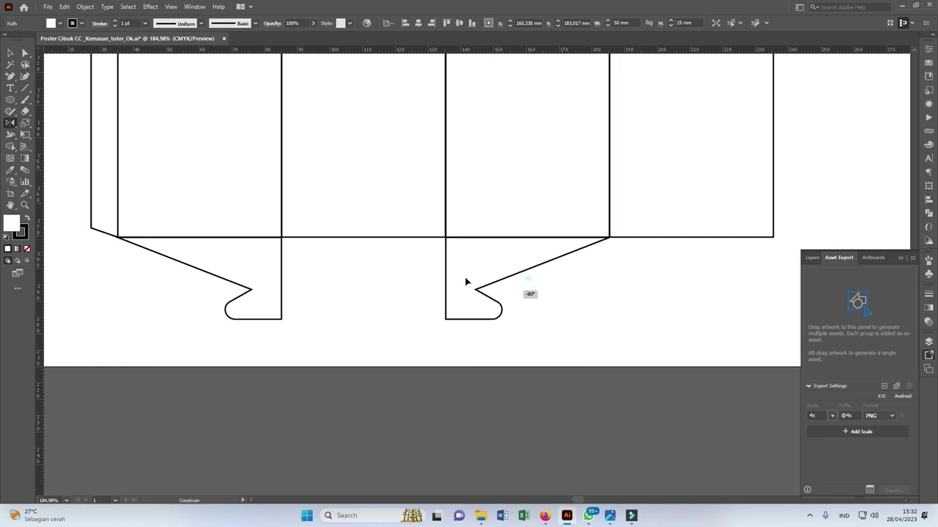
pyautogui.press('z')
pyautogui.moveTo(440, 235)
pyautogui.mouseDown()
pyautogui.moveTo(390, 243)
pyautogui.moveTo(522, 211)
pyautogui.moveTo(488, 222)
pyautogui.mouseUp()
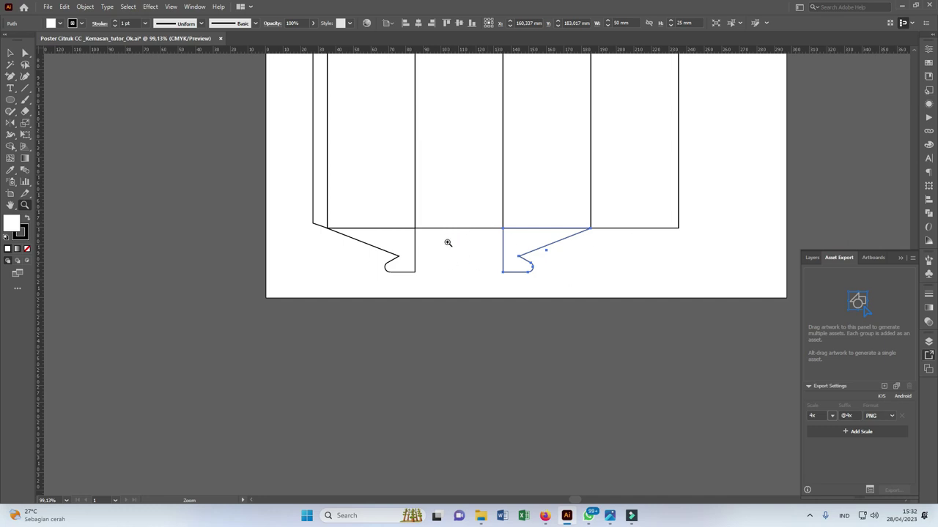
pyautogui.moveTo(490, 212); pyautogui.dragTo(475, 199)
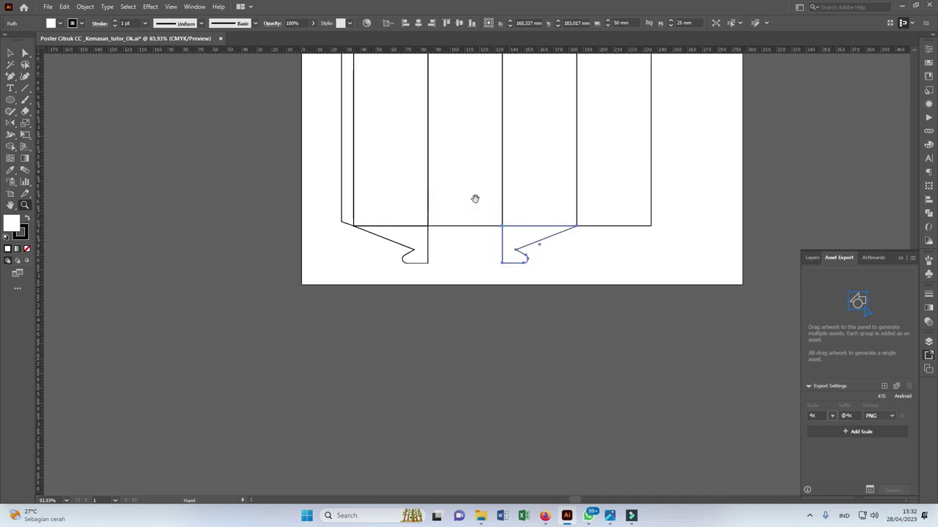
# Step: Resize a 50 mm-wide rectangle into a flap beneath the second panel
pyautogui.press('v')
pyautogui.click(475, 219)
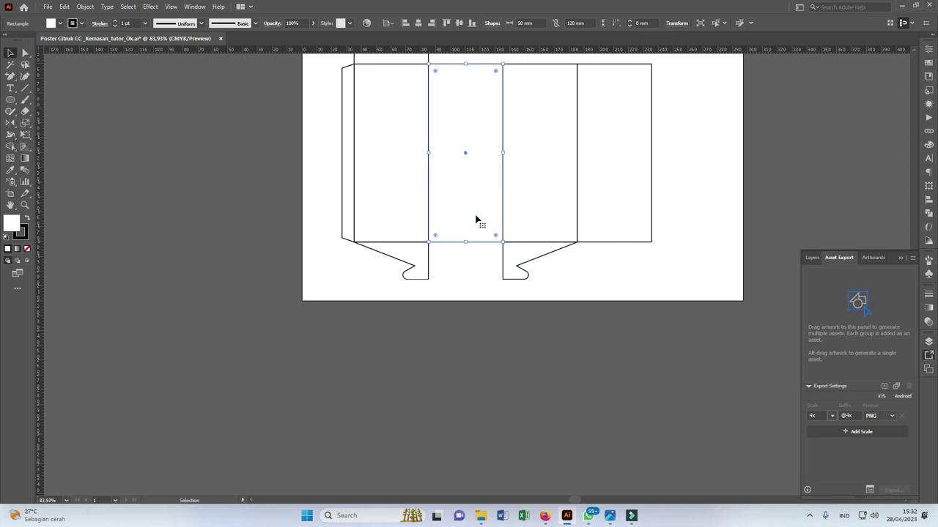
pyautogui.press('a')
pyautogui.scroll(1, 476, 118)
pyautogui.click(467, 87)
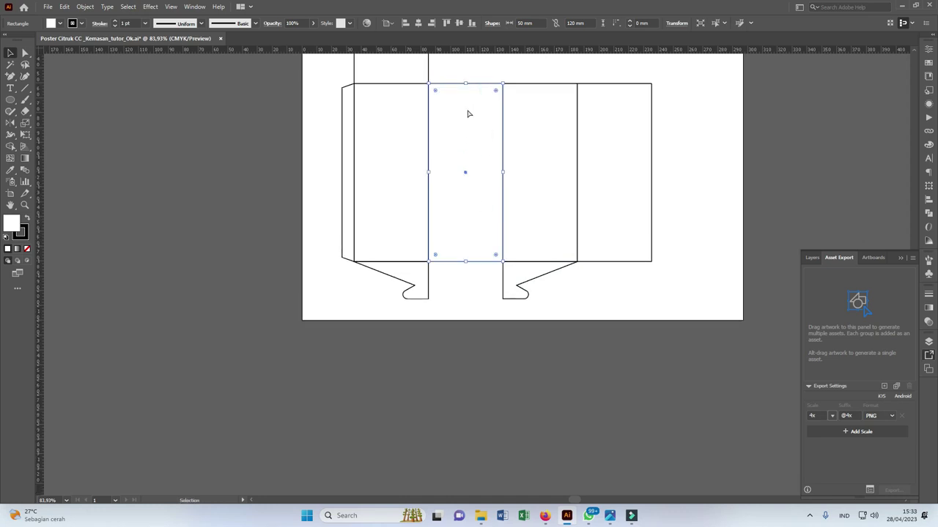
pyautogui.press('v')
pyautogui.moveTo(465, 85); pyautogui.dragTo(451, 301)
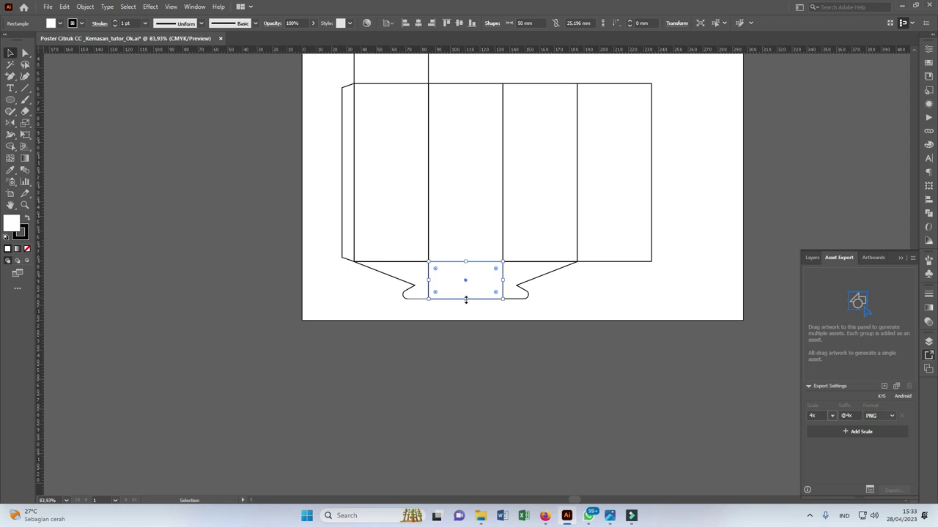
pyautogui.moveTo(465, 299); pyautogui.dragTo(468, 318)
pyautogui.hotkey('ctrl', 'z')
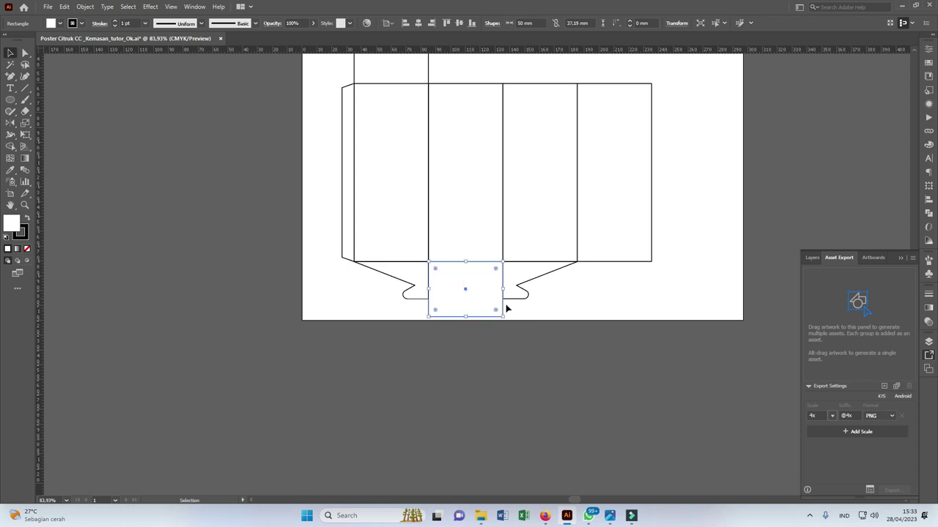
# Step: Add an anchor on the flap's right edge and nudge the lower-right corner left
pyautogui.press('+')
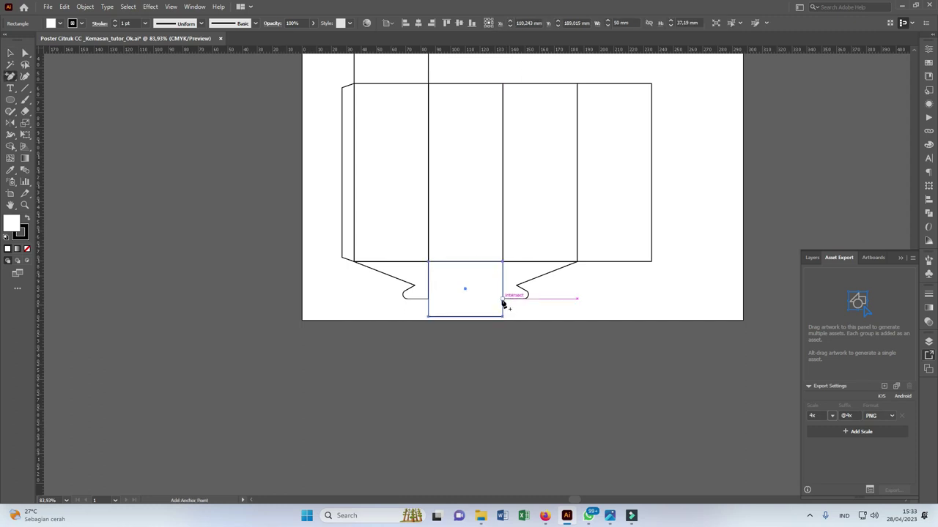
pyautogui.click(503, 302)
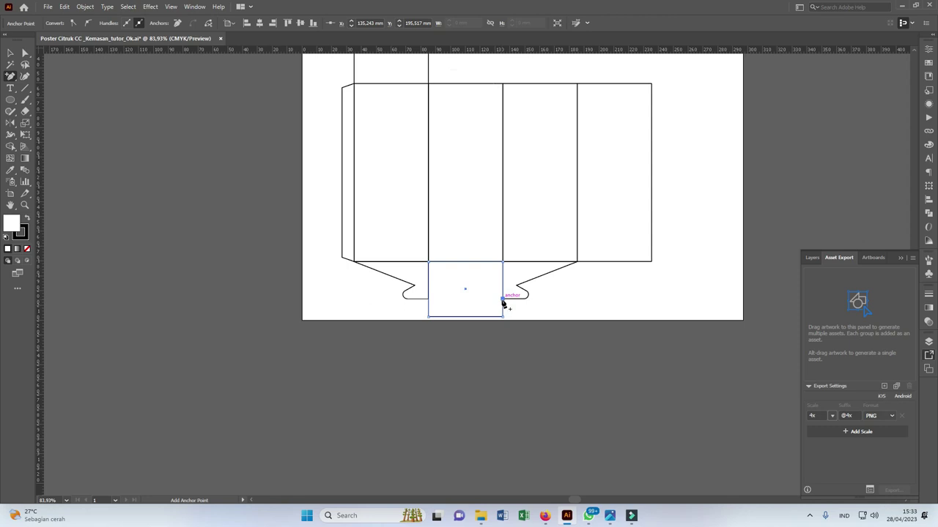
pyautogui.press('a')
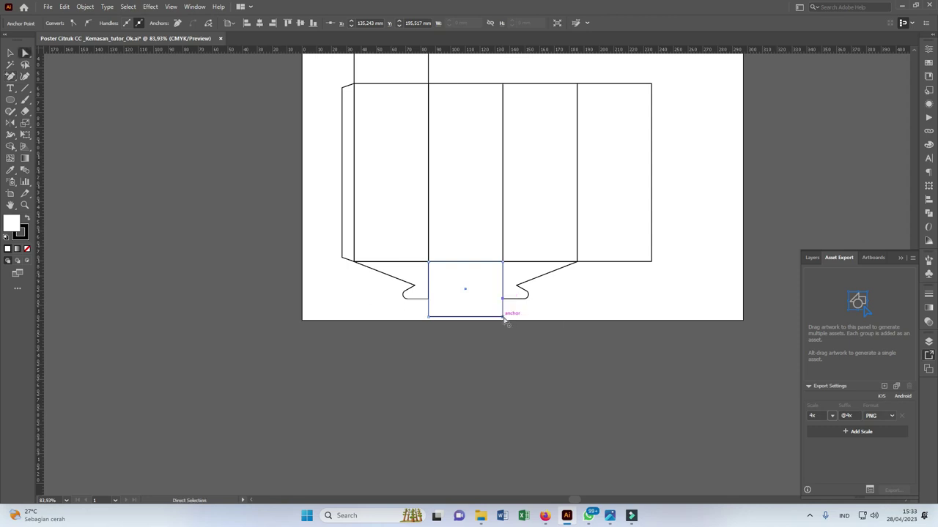
pyautogui.click(502, 317)
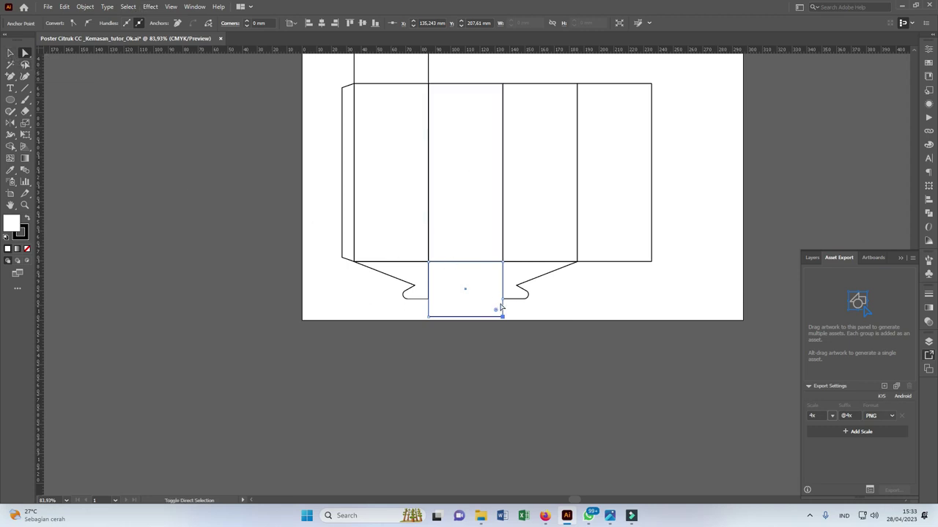
pyautogui.moveTo(503, 301); pyautogui.dragTo(495, 301)
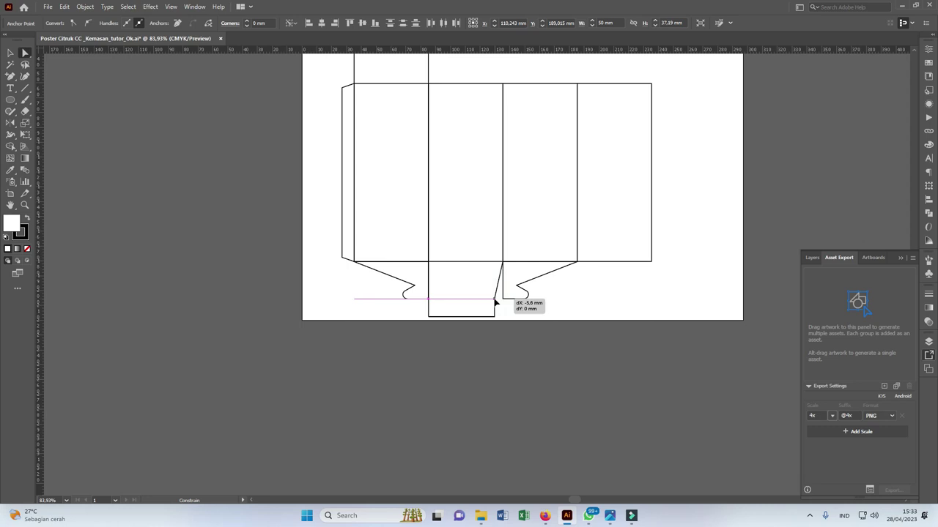
pyautogui.moveTo(495, 301); pyautogui.dragTo(491, 300)
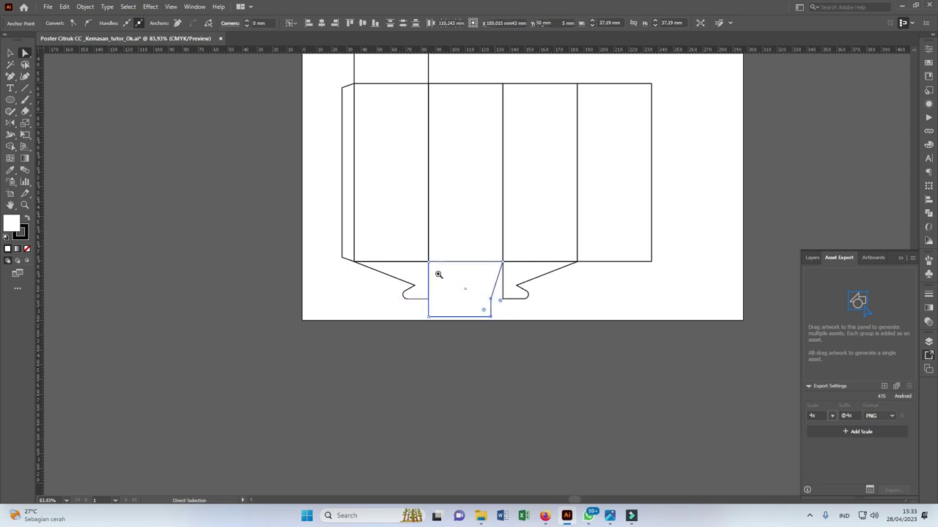
pyautogui.moveTo(438, 274); pyautogui.dragTo(521, 291)
pyautogui.hotkey('ctrl', 'z')
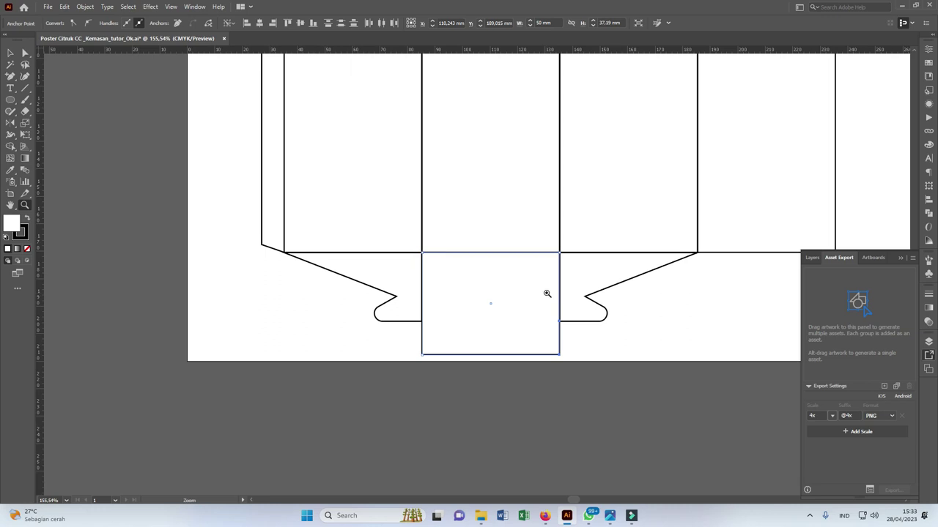
pyautogui.hotkey('ctrl', 'z')
pyautogui.hotkey('ctrl', 'z')
pyautogui.press('Left')
pyautogui.press('Left')
pyautogui.press('Left')
pyautogui.press('Left')
pyautogui.press('Left')
pyautogui.press('Left')
pyautogui.press('Left')
pyautogui.press('Left')
pyautogui.press('Left')
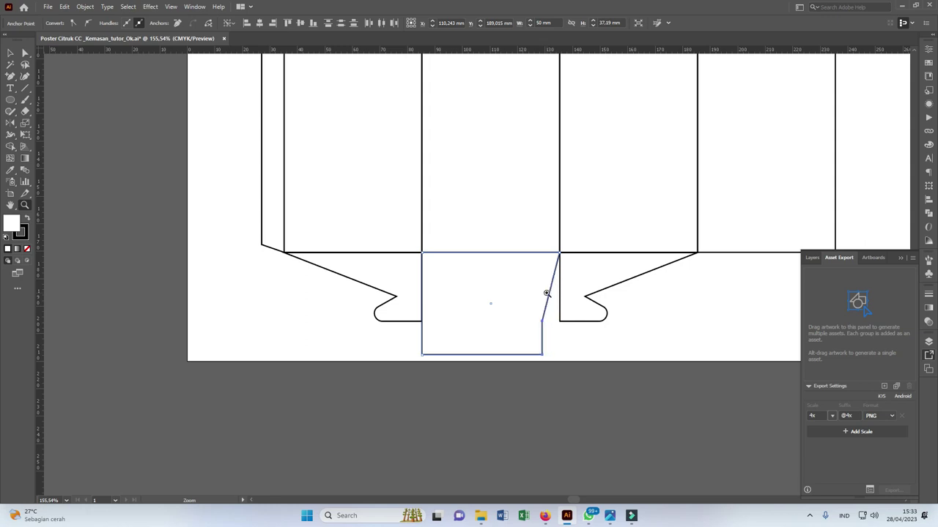
# Step: Drag a horizontal guide level with the dust-flap bottoms
pyautogui.press('a')
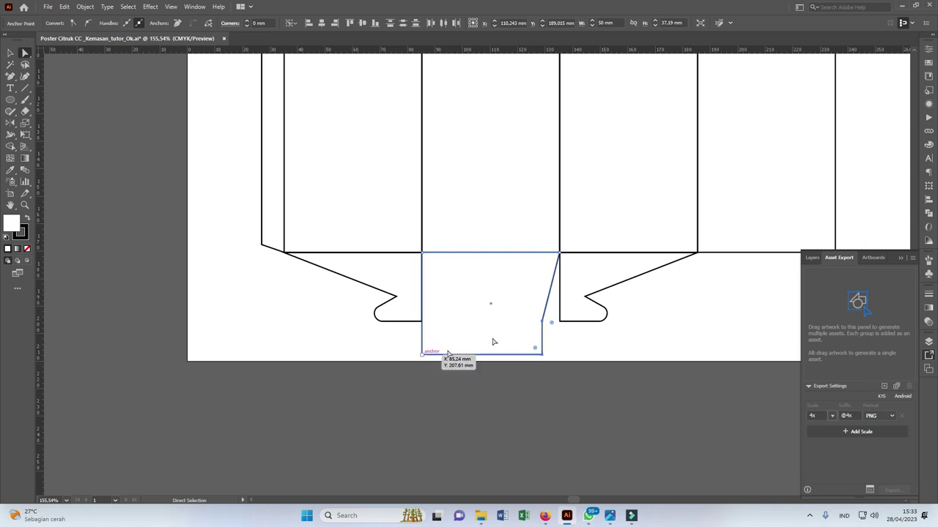
pyautogui.keyDown('shift'); pyautogui.click(479, 199); pyautogui.keyUp('shift')
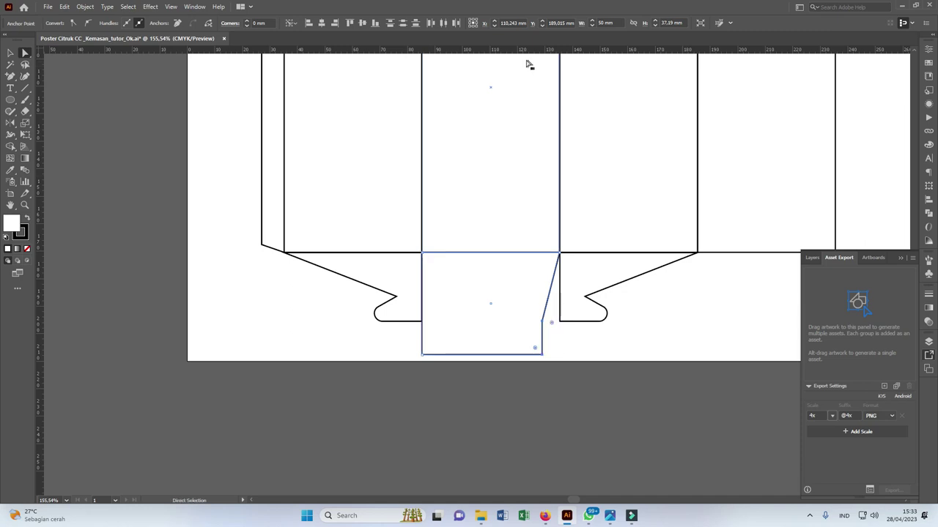
pyautogui.moveTo(524, 50); pyautogui.dragTo(524, 322)
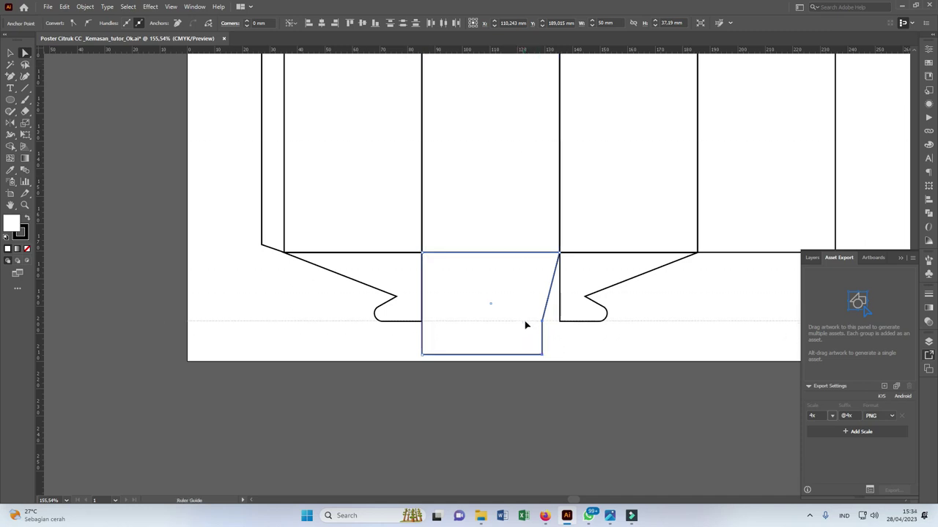
# Step: Show guides on the canvas and zoom in on the bottom flap
pyautogui.rightClick(624, 349)
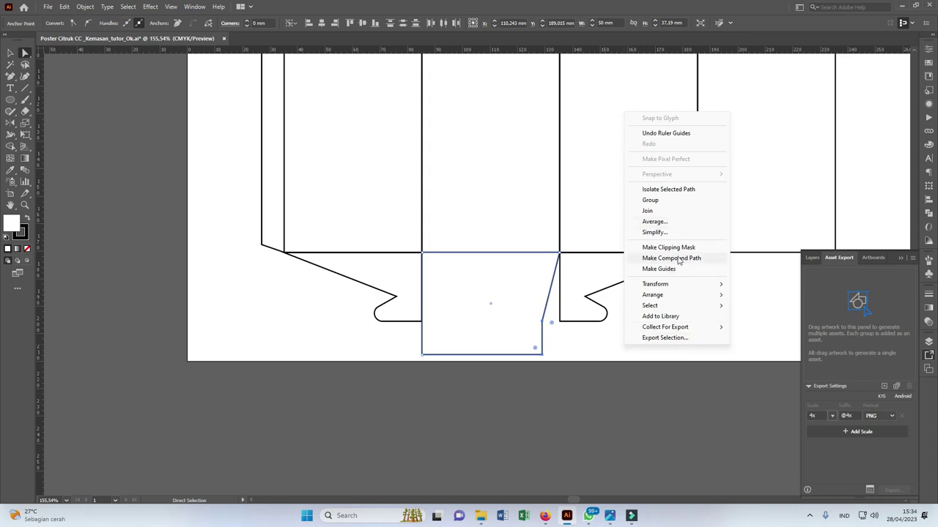
pyautogui.click(176, 155)
pyautogui.rightClick(157, 141)
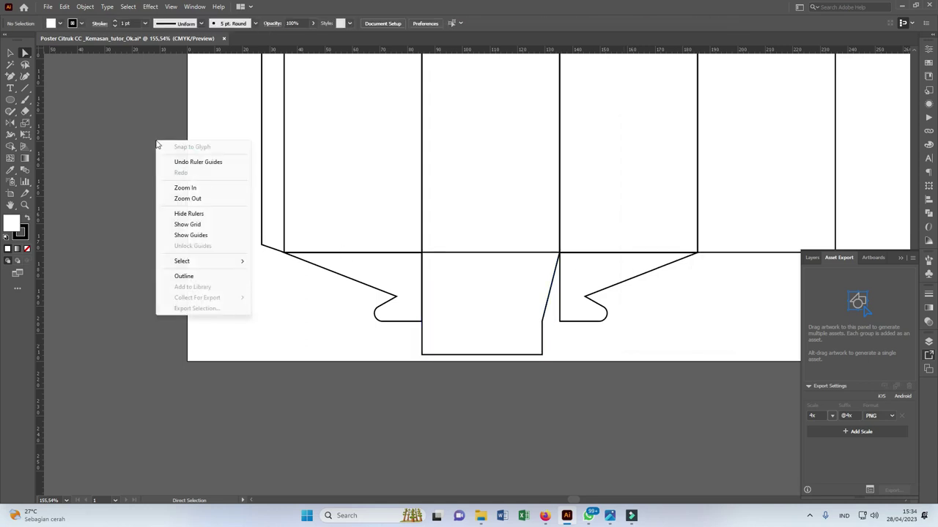
pyautogui.click(191, 236)
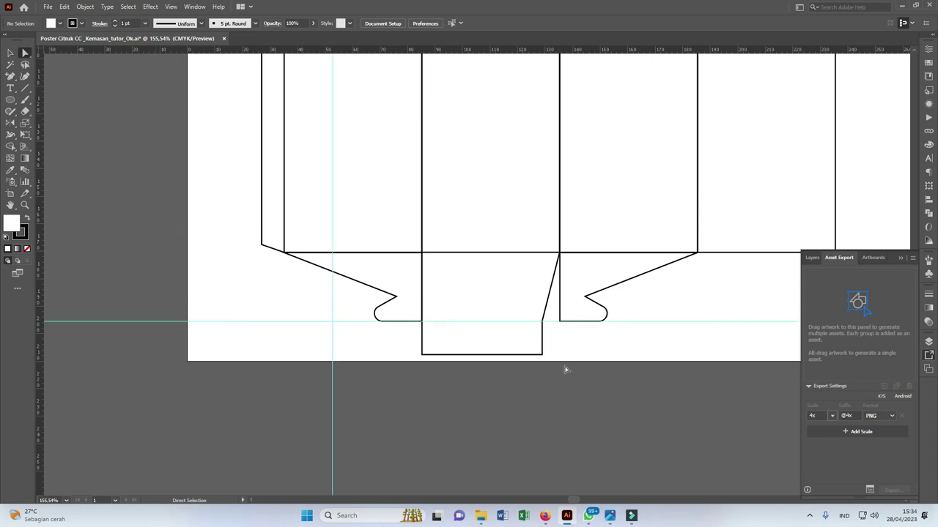
pyautogui.press('z')
pyautogui.moveTo(404, 318)
pyautogui.mouseDown()
pyautogui.moveTo(665, 329)
pyautogui.moveTo(498, 310)
pyautogui.mouseUp()
# Step: Add an anchor on the left edge at the guide and nudge the lower-left corner inward
pyautogui.press('a')
pyautogui.click(477, 315)
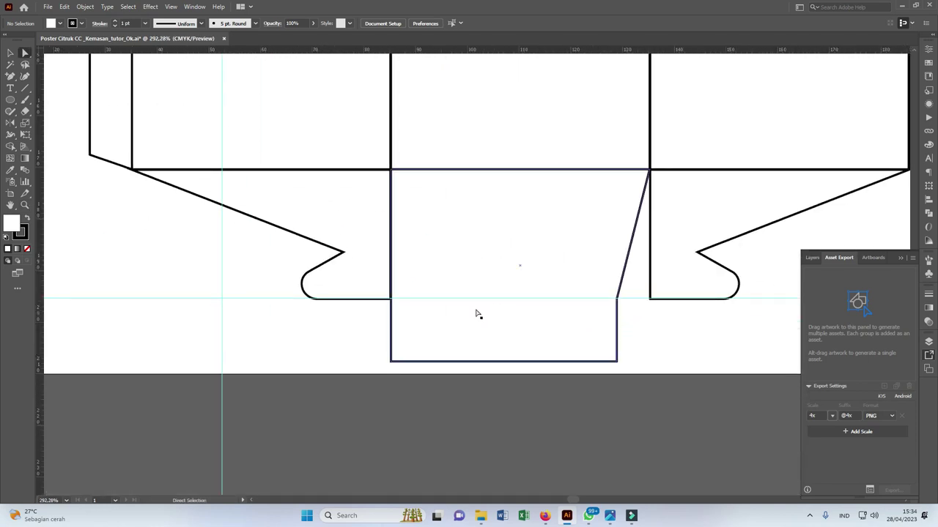
pyautogui.press('p')
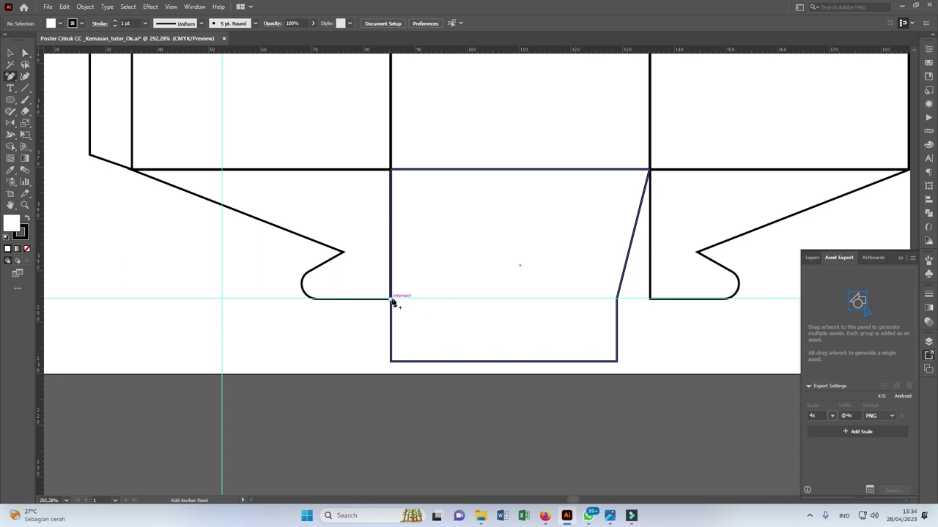
pyautogui.click(391, 299)
pyautogui.press('a')
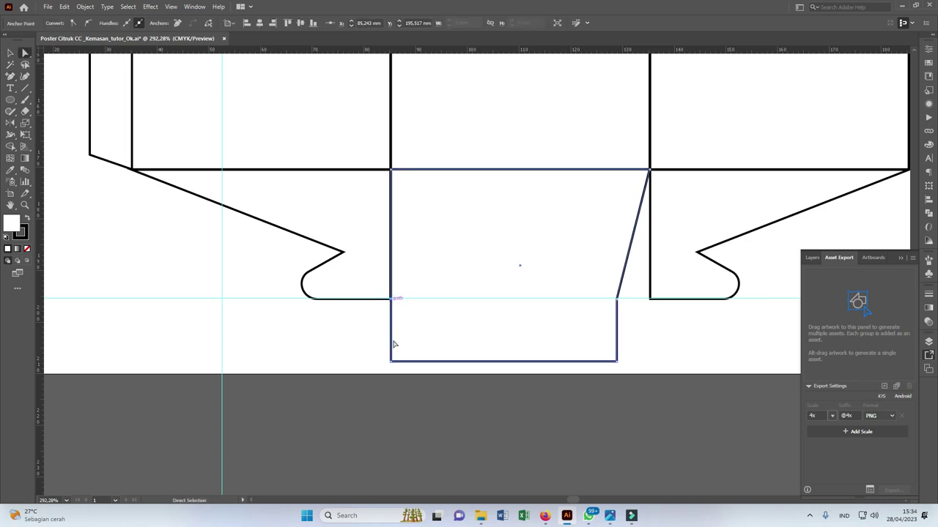
pyautogui.click(392, 300)
pyautogui.press('Right')
pyautogui.press('Right')
pyautogui.press('Right')
pyautogui.press('Right')
pyautogui.press('Right')
pyautogui.press('Right')
pyautogui.press('Right')
pyautogui.press('Right')
pyautogui.press('Right')
pyautogui.press('Right')
pyautogui.press('Right')
pyautogui.press('Right')
pyautogui.press('Right')
pyautogui.press('Right')
pyautogui.press('Right')
pyautogui.press('Right')
pyautogui.press('Right')
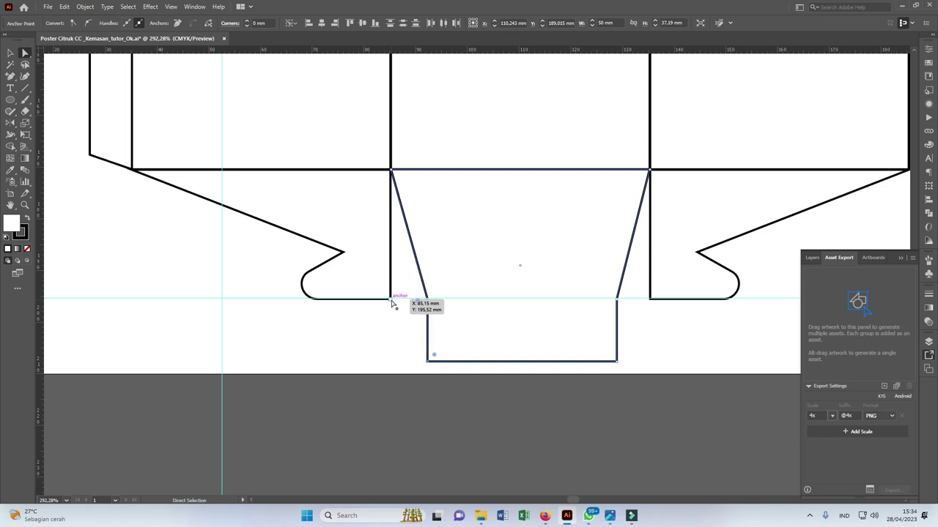
# Step: Round both bottom corners of the flap with the live corner widget
pyautogui.click(544, 209)
pyautogui.scroll(-2, 551, 203)
pyautogui.moveTo(524, 245); pyautogui.dragTo(475, 264)
pyautogui.hotkey('ctrl', 'space')
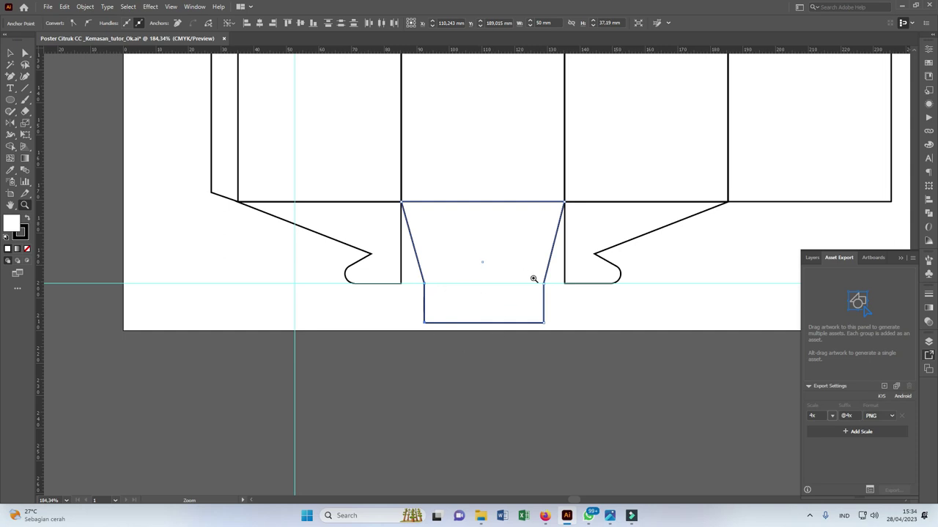
pyautogui.click(422, 324)
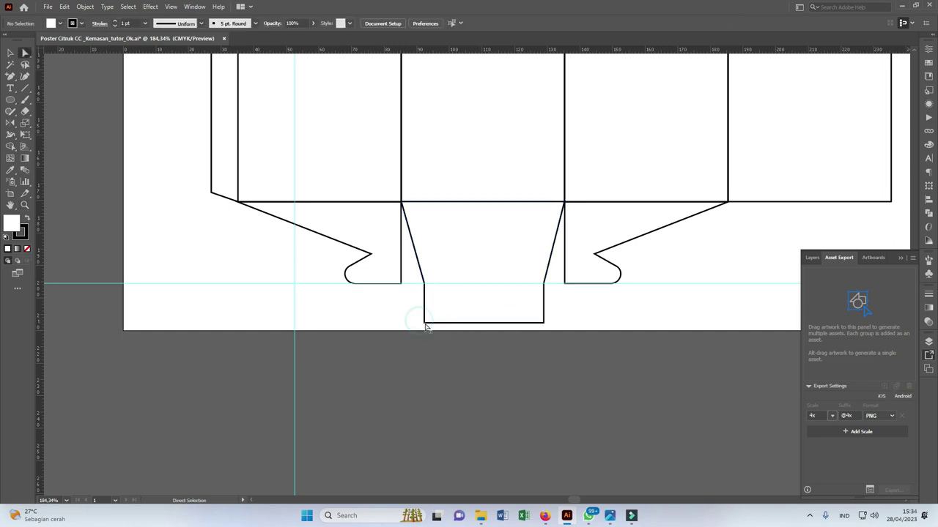
pyautogui.moveTo(420, 324); pyautogui.dragTo(546, 326)
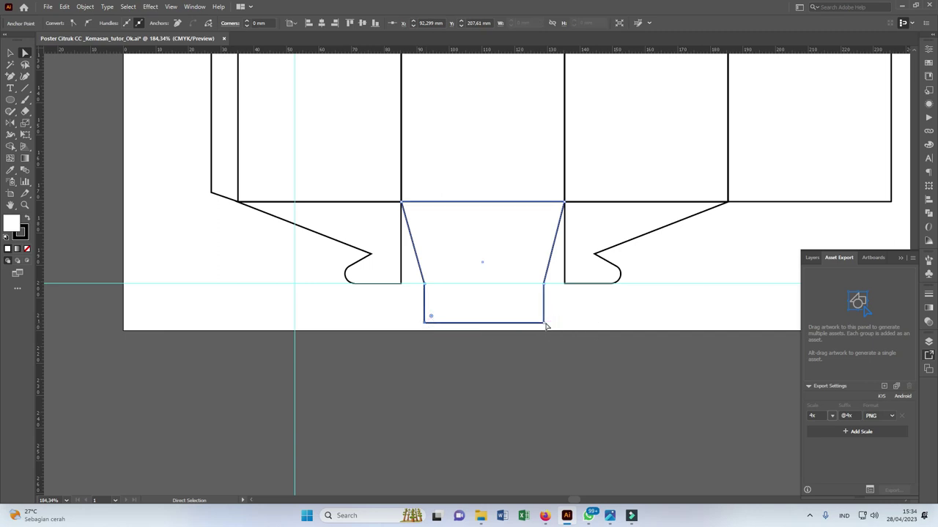
pyautogui.click(536, 319)
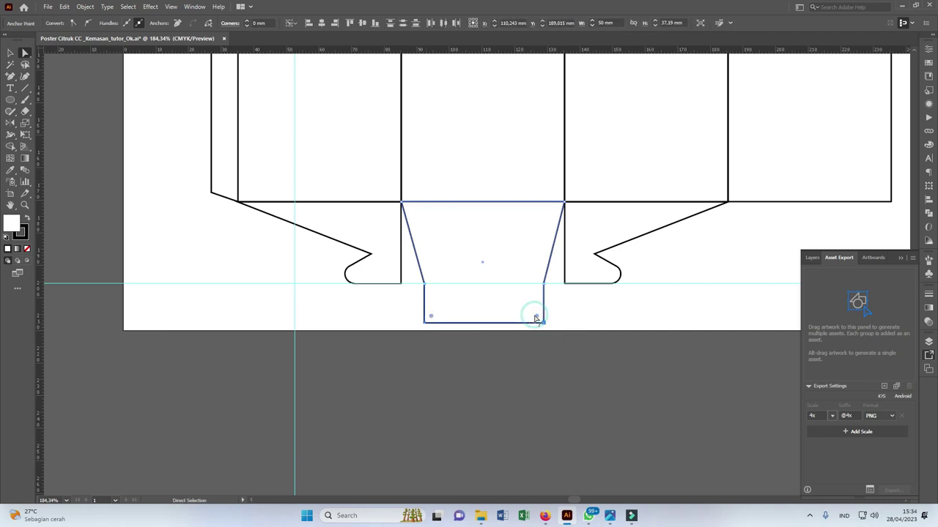
pyautogui.click(437, 323)
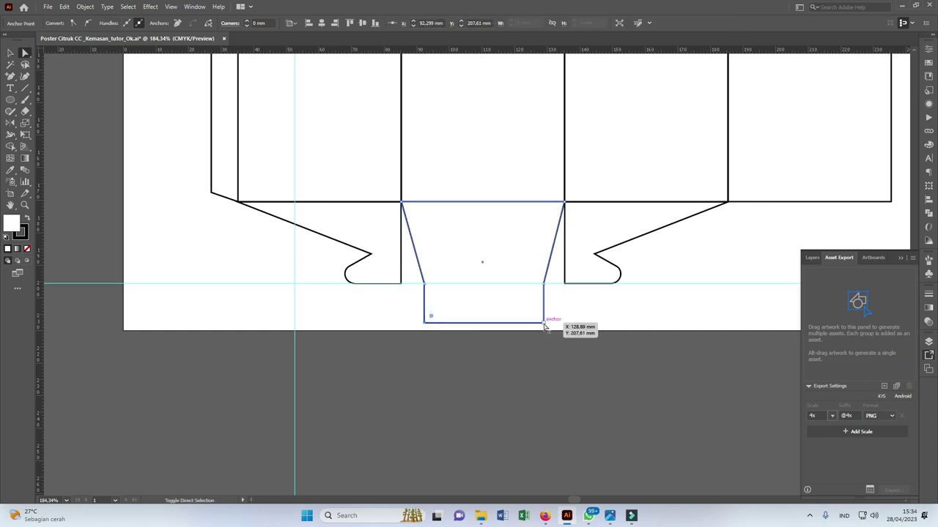
pyautogui.keyDown('shift'); pyautogui.click(544, 323); pyautogui.keyUp('shift')
pyautogui.moveTo(537, 315); pyautogui.dragTo(519, 299)
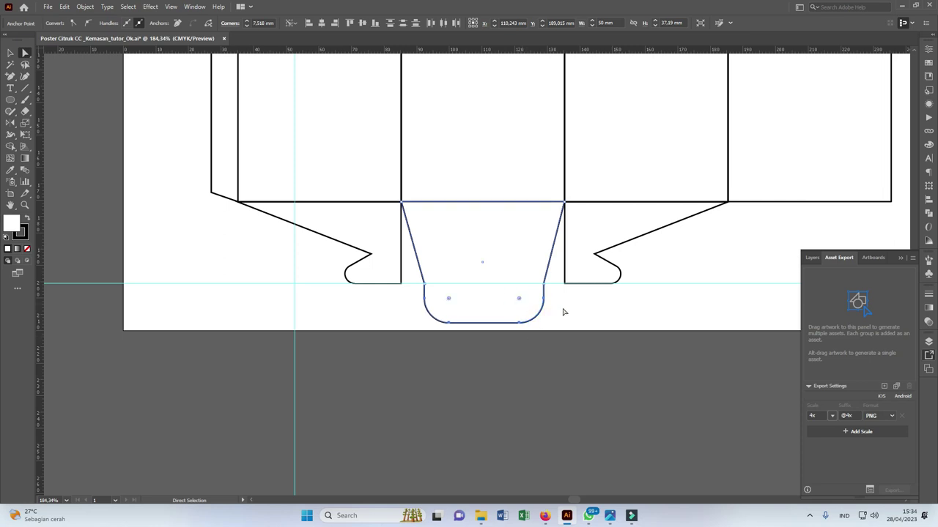
# Step: Move the tab's right and left side points inward to narrow the rounded tip
pyautogui.click(520, 323)
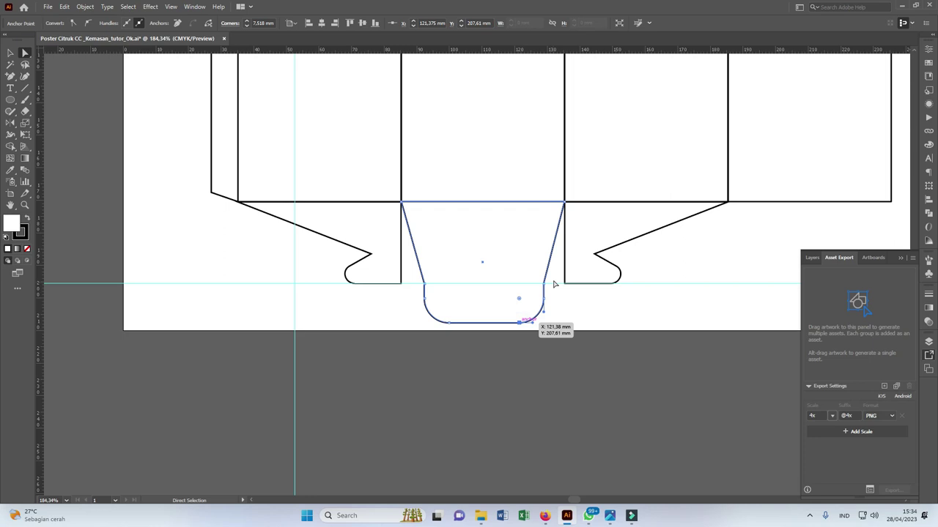
pyautogui.moveTo(546, 285); pyautogui.dragTo(522, 294)
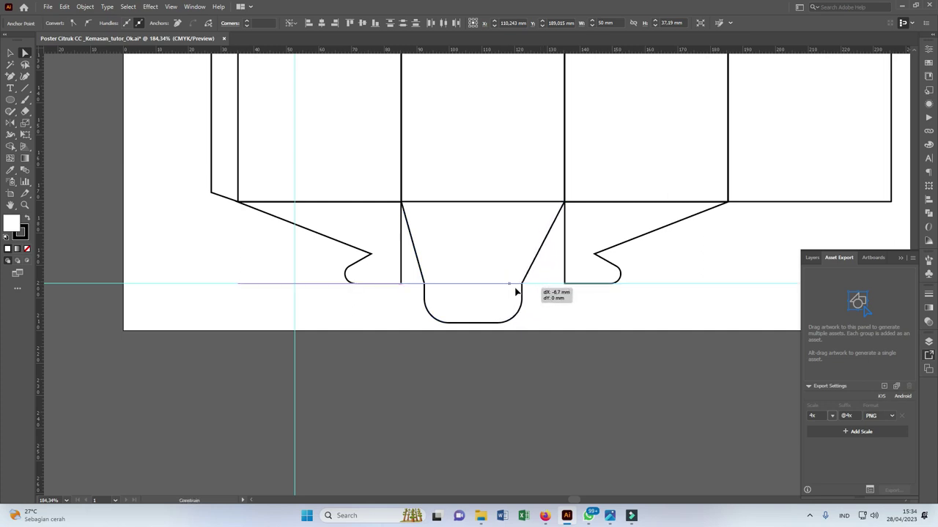
pyautogui.moveTo(522, 294); pyautogui.dragTo(512, 294)
pyautogui.click(523, 308)
pyautogui.click(426, 287)
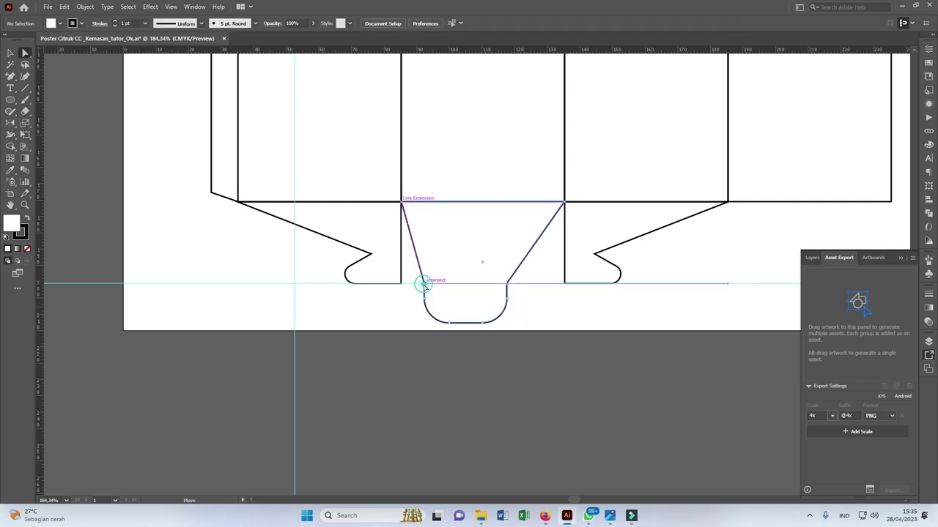
pyautogui.click(446, 316)
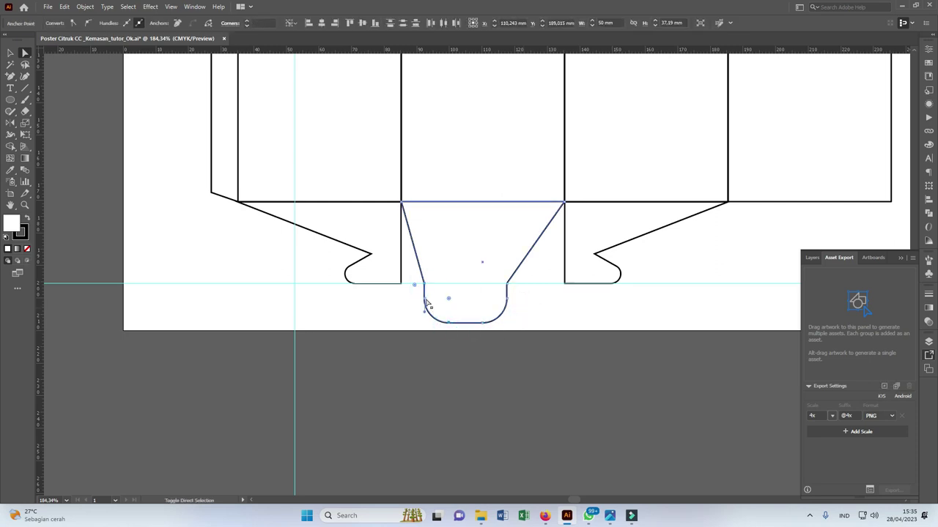
pyautogui.click(428, 293)
pyautogui.moveTo(425, 288); pyautogui.dragTo(460, 286)
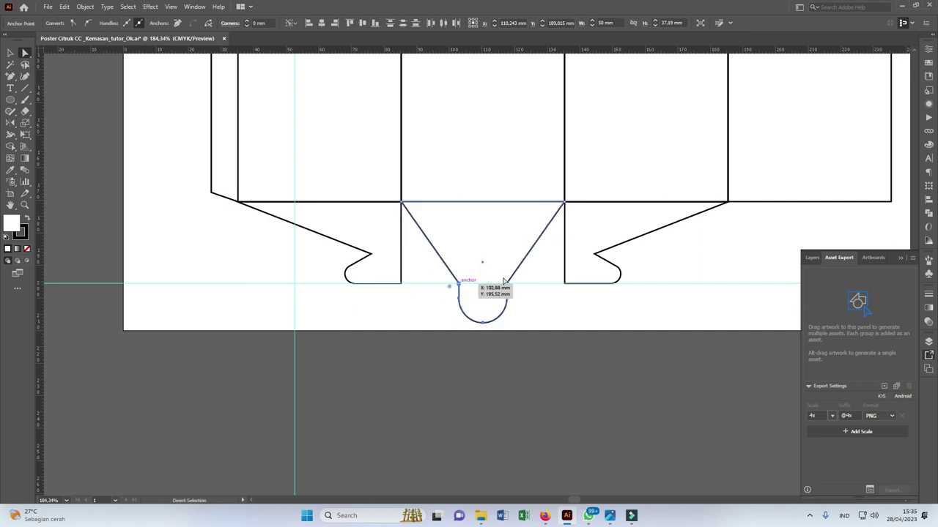
pyautogui.click(535, 306)
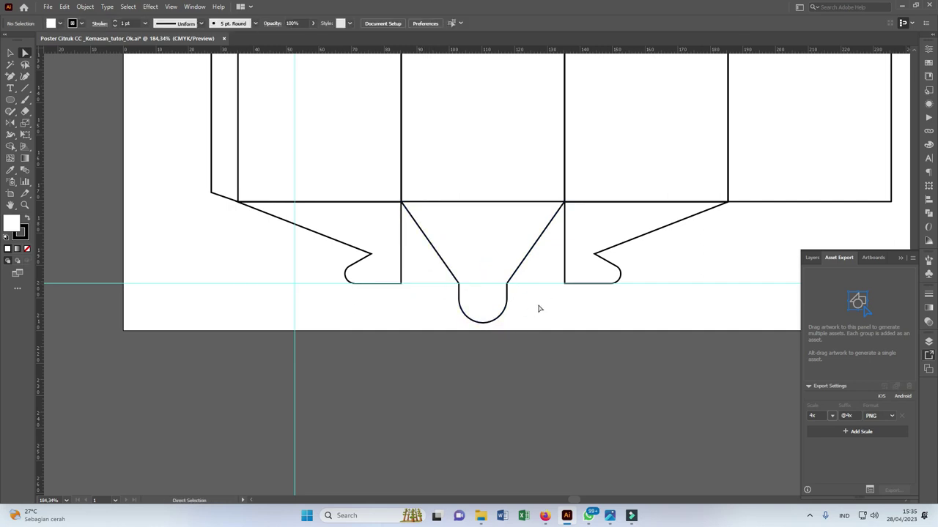
# Step: Delete the U's bottom anchor and drag both side anchors down into a deeper curve
pyautogui.click(482, 322)
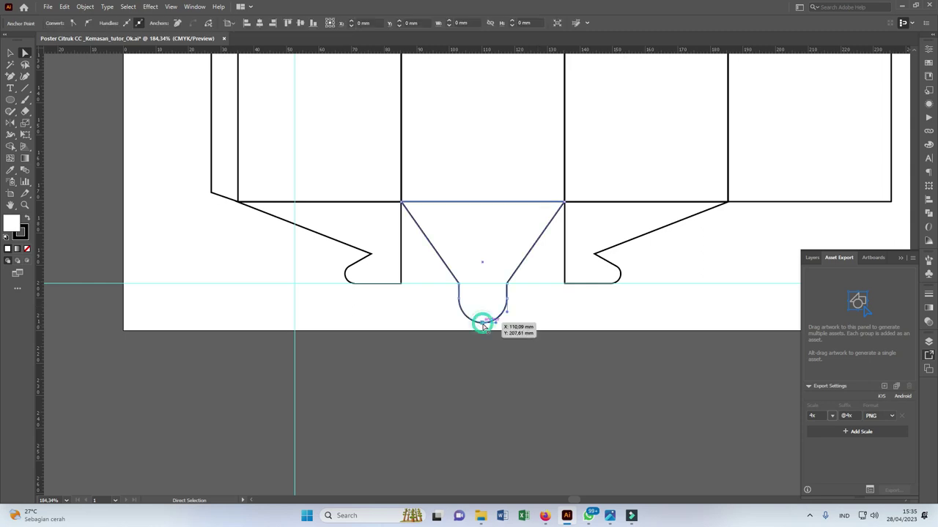
pyautogui.press('-')
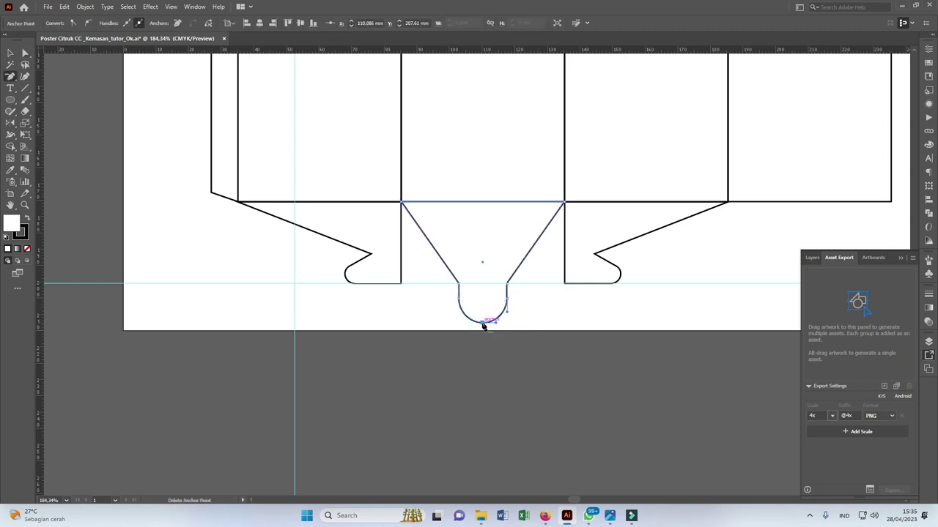
pyautogui.click(482, 322)
pyautogui.press('a')
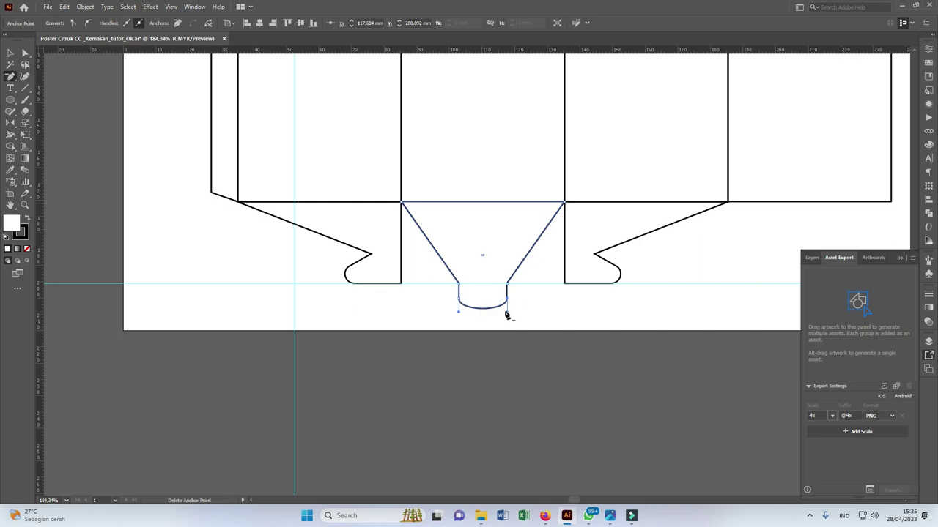
pyautogui.moveTo(507, 312)
pyautogui.mouseDown()
pyautogui.moveTo(506, 323)
pyautogui.moveTo(459, 324)
pyautogui.mouseUp()
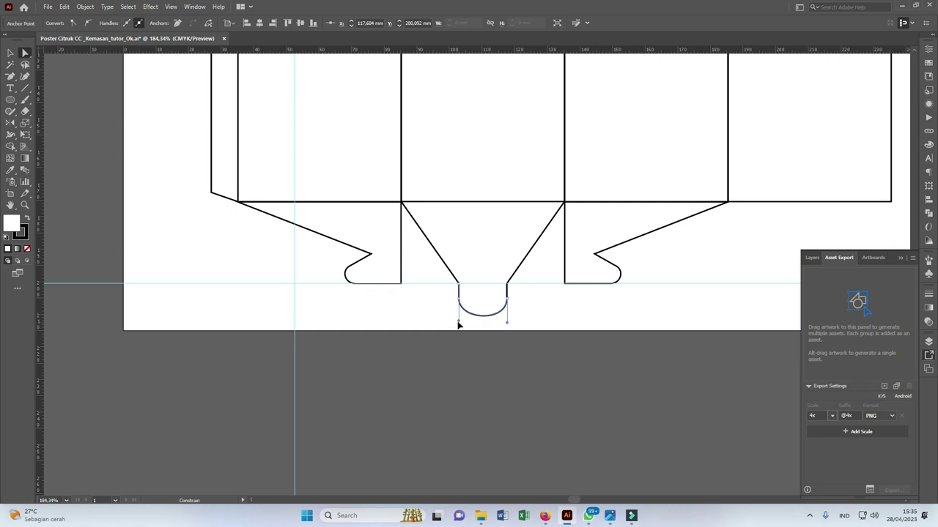
pyautogui.press('z')
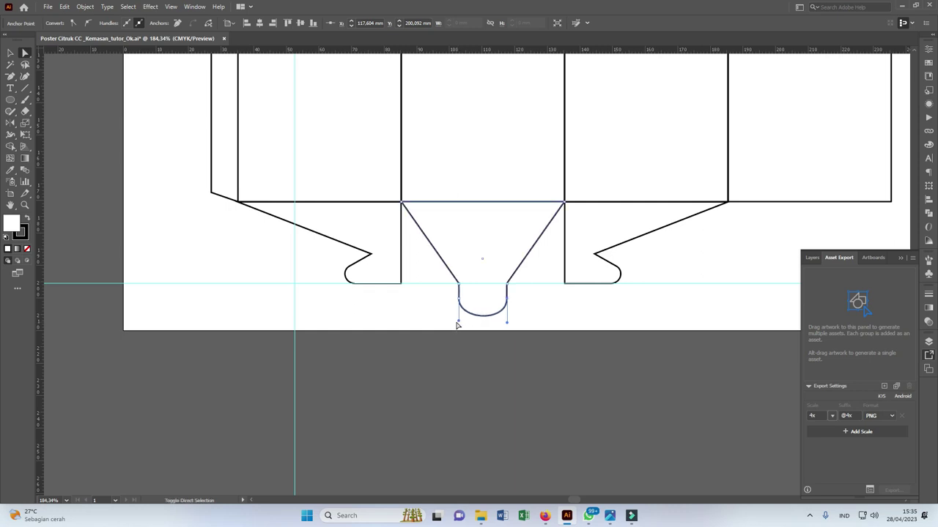
pyautogui.press('a')
pyautogui.moveTo(459, 324); pyautogui.dragTo(459, 329)
pyautogui.press('z')
pyautogui.moveTo(644, 238); pyautogui.dragTo(628, 226)
pyautogui.press('v')
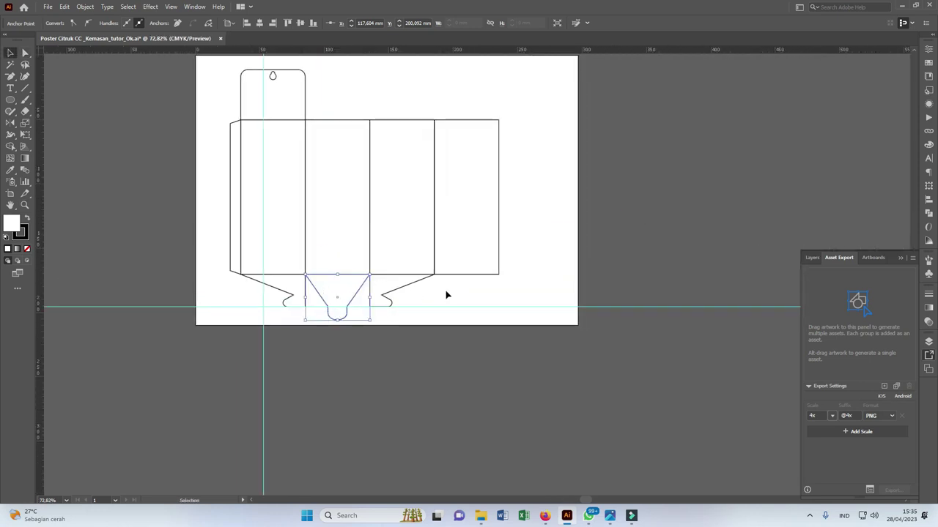
pyautogui.keyDown('shift'); pyautogui.click(434, 275); pyautogui.keyUp('shift')
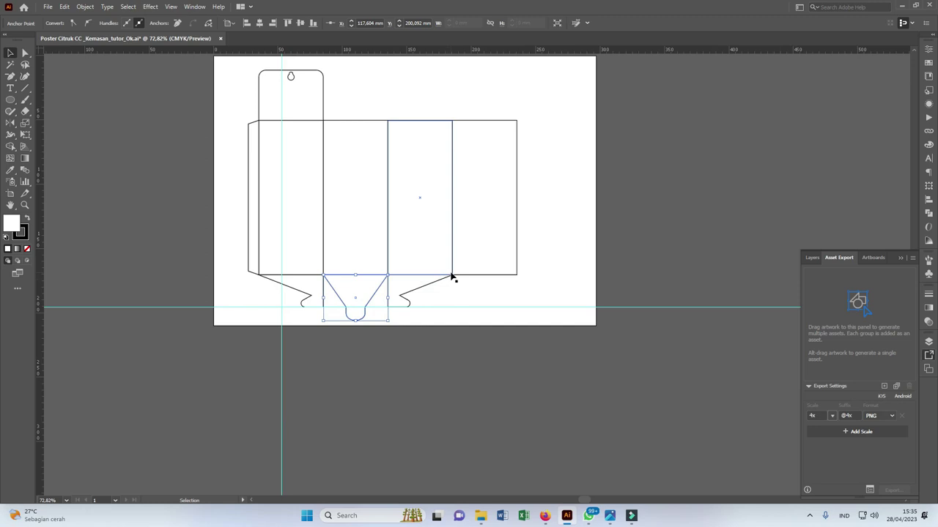
# Step: Drag the rightmost rectangle down into a 50 × 35.426 mm box beneath the fourth panel
pyautogui.click(485, 174)
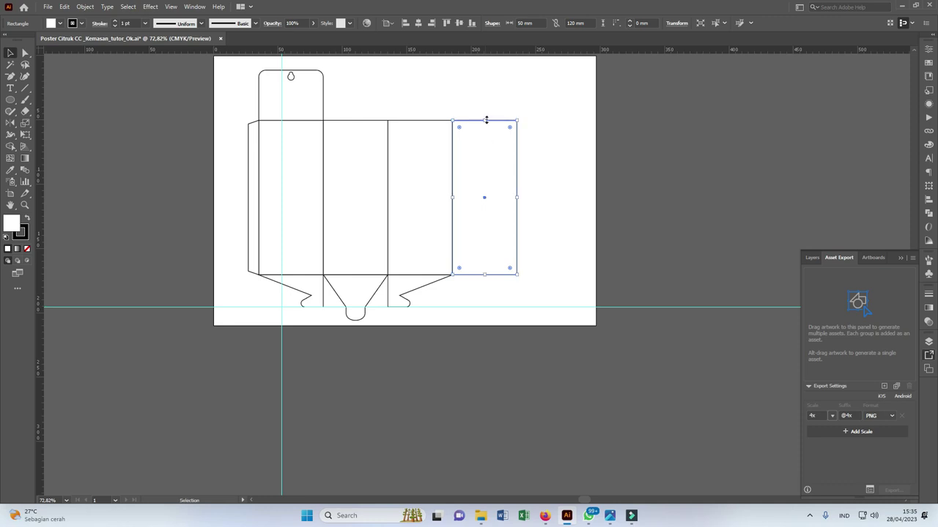
pyautogui.moveTo(486, 119); pyautogui.dragTo(473, 308)
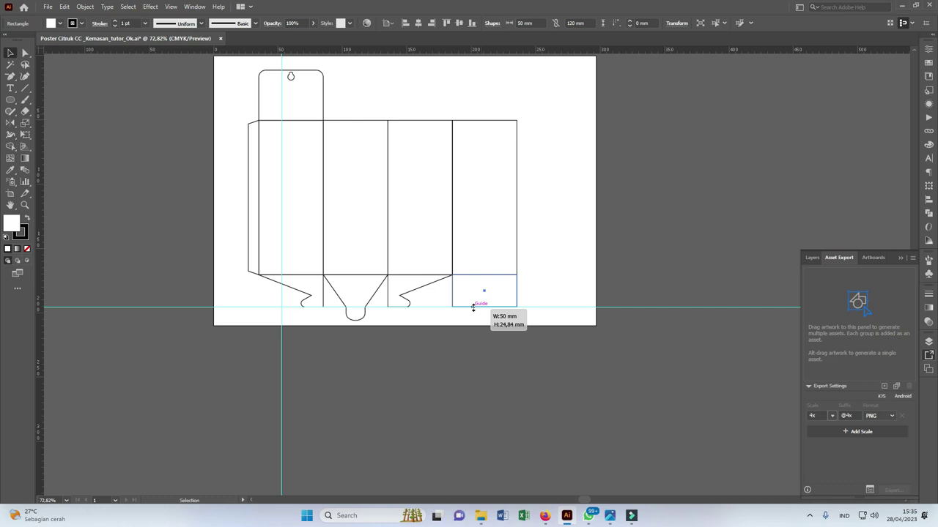
pyautogui.moveTo(472, 314); pyautogui.dragTo(513, 314)
pyautogui.press('z')
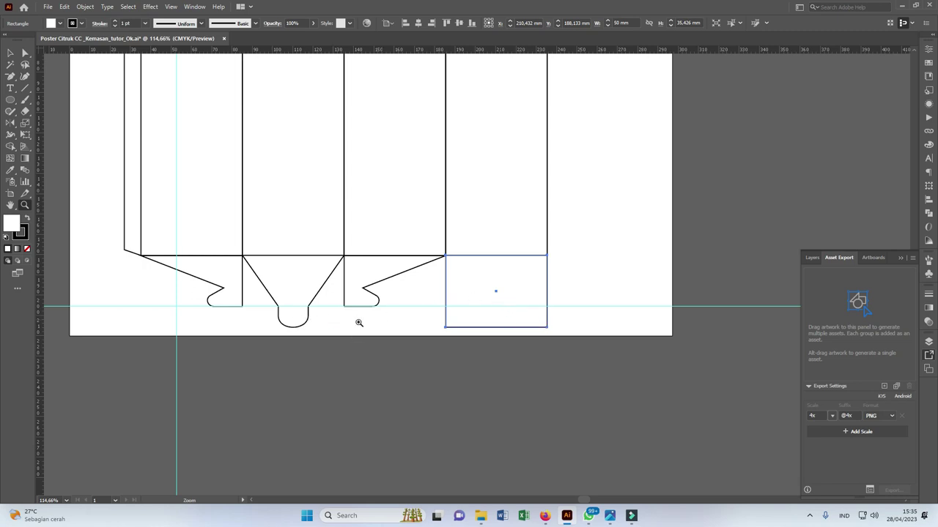
# Step: Draw a 14.72 mm line across the tab opening and move it into the new bottom box
pyautogui.moveTo(281, 303); pyautogui.dragTo(382, 302)
pyautogui.press('p')
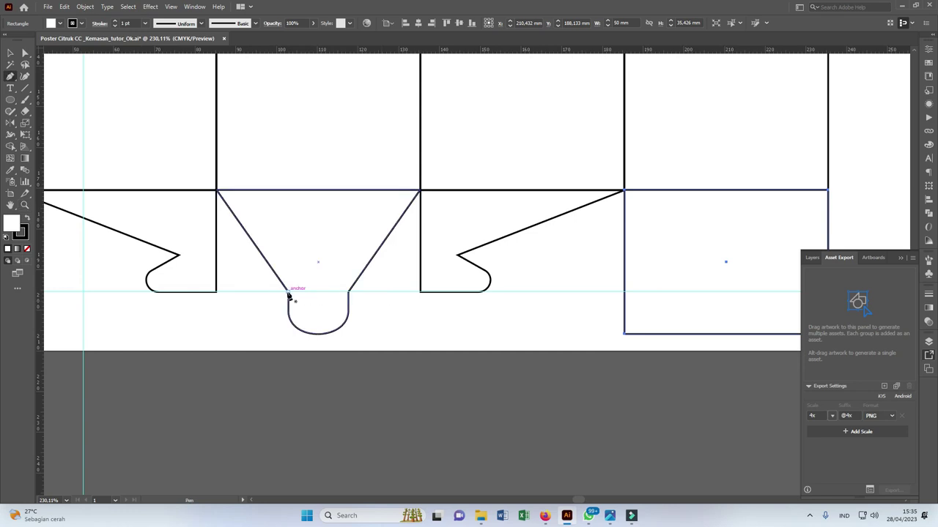
pyautogui.click(289, 293)
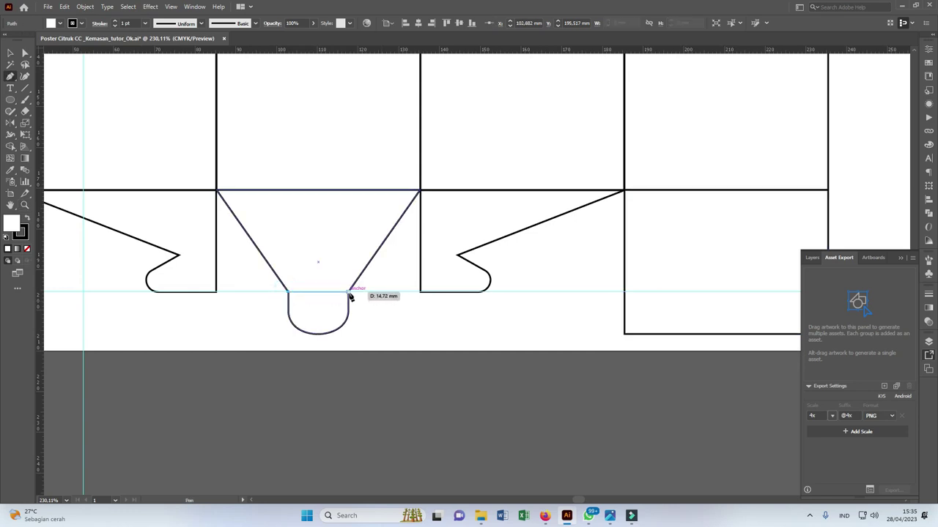
pyautogui.click(348, 292)
pyautogui.click(335, 293)
pyautogui.moveTo(335, 293)
pyautogui.mouseDown()
pyautogui.moveTo(310, 310)
pyautogui.moveTo(708, 290)
pyautogui.mouseUp()
pyautogui.click(324, 299)
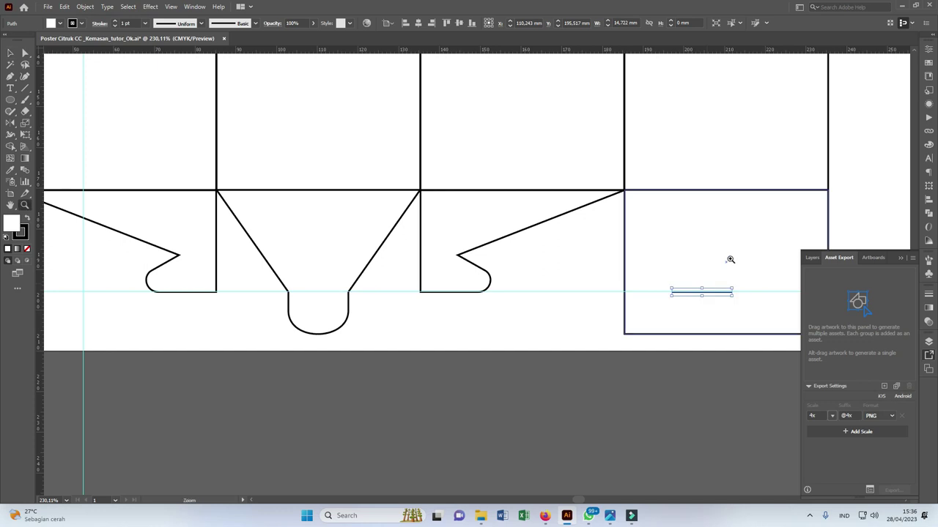
pyautogui.scroll(-3, 727, 259)
# Step: Right-align the bottom box and its line beneath the tall fourth panel
pyautogui.moveTo(549, 321); pyautogui.dragTo(542, 274)
pyautogui.keyDown('shift'); pyautogui.click(542, 137); pyautogui.keyUp('shift')
pyautogui.click(418, 23)
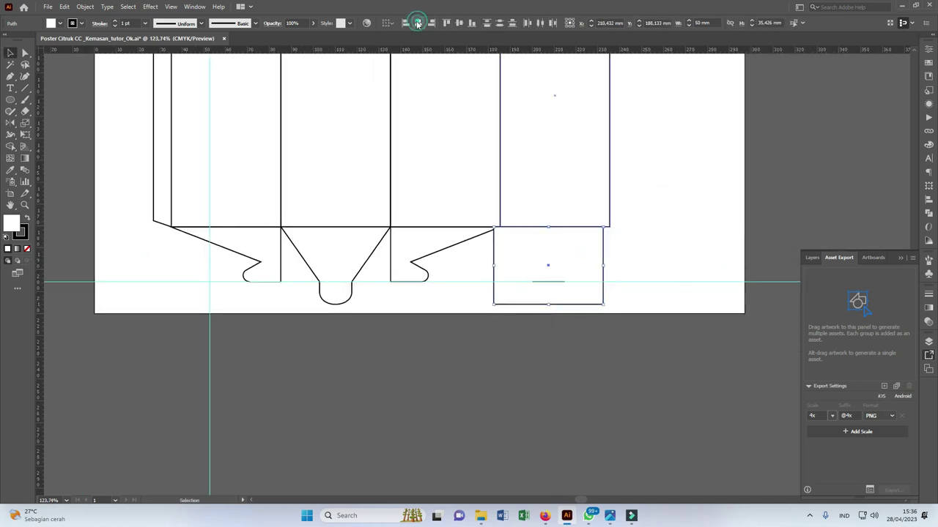
pyautogui.click(592, 236)
pyautogui.keyDown('shift'); pyautogui.click(609, 210); pyautogui.keyUp('shift')
pyautogui.click(432, 23)
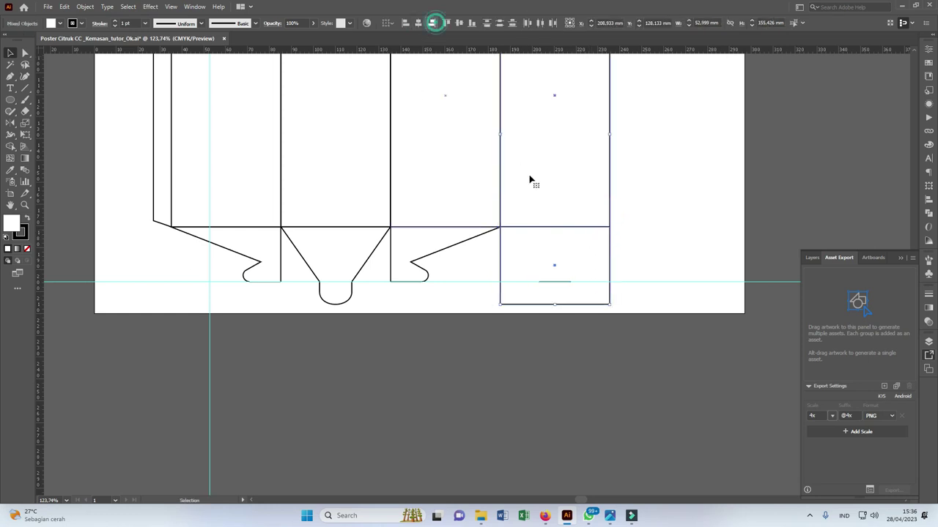
pyautogui.click(708, 284)
pyautogui.press('z')
pyautogui.click(546, 270)
pyautogui.click(580, 297)
# Step: Add anchor points on the box's bottom edge below each end of the line
pyautogui.press('v')
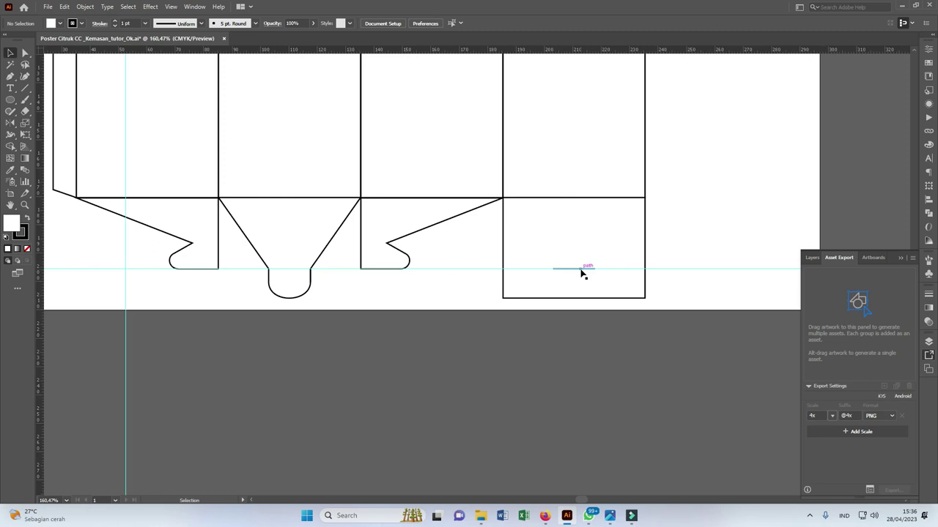
pyautogui.rightClick(581, 269)
pyautogui.click(561, 335)
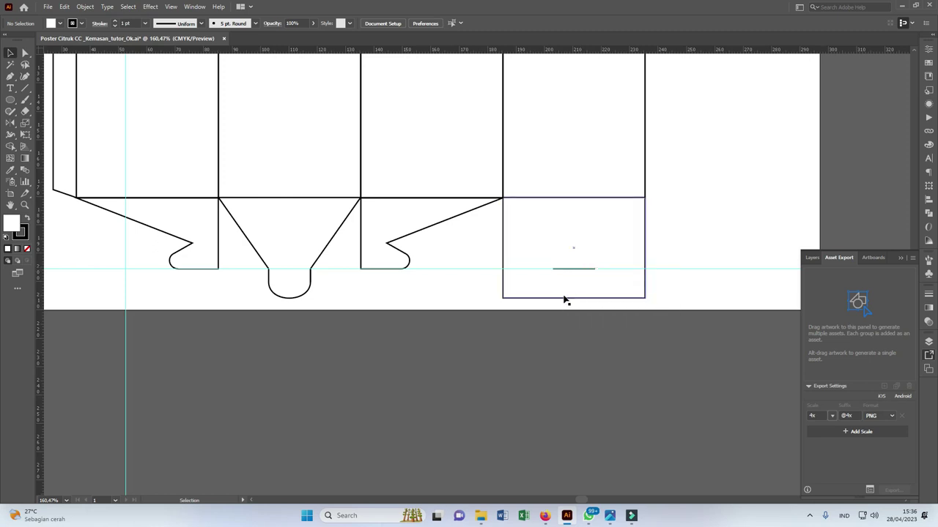
pyautogui.click(564, 298)
pyautogui.click(602, 310)
pyautogui.press('+')
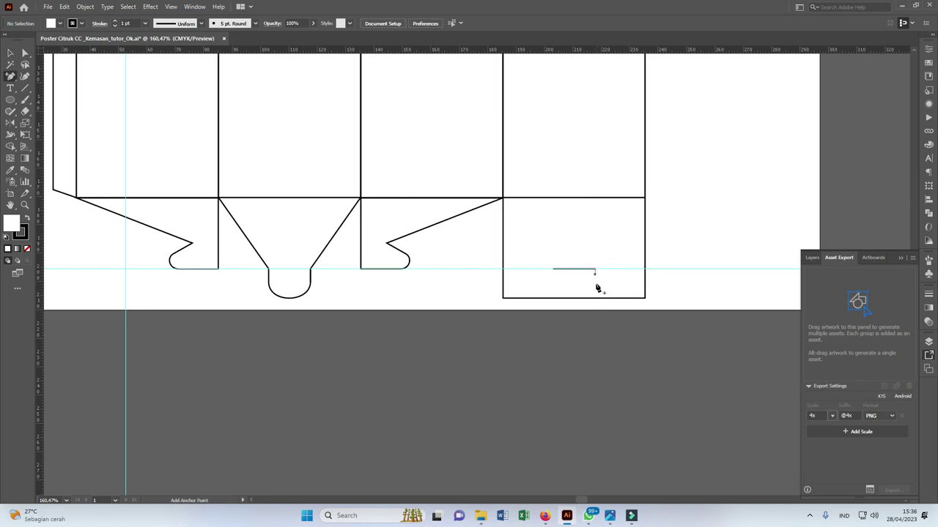
pyautogui.click(594, 273)
pyautogui.click(595, 297)
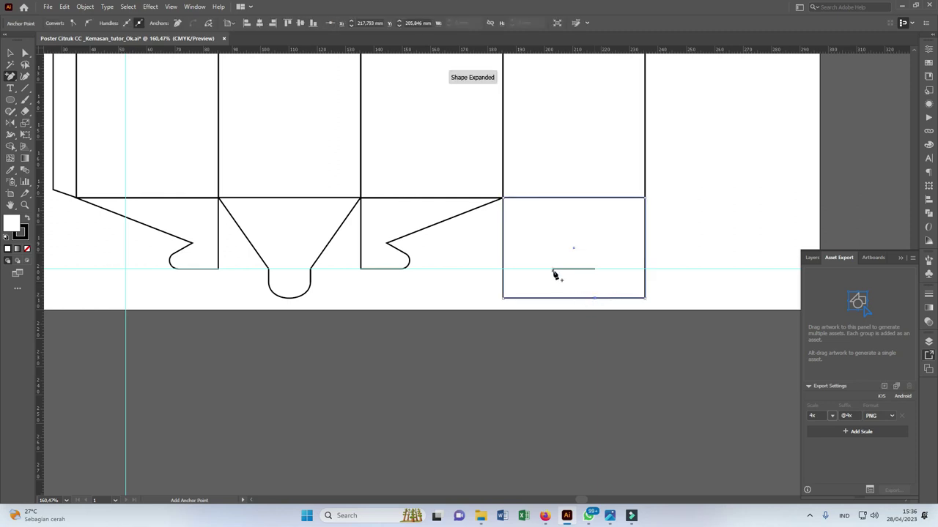
pyautogui.click(551, 298)
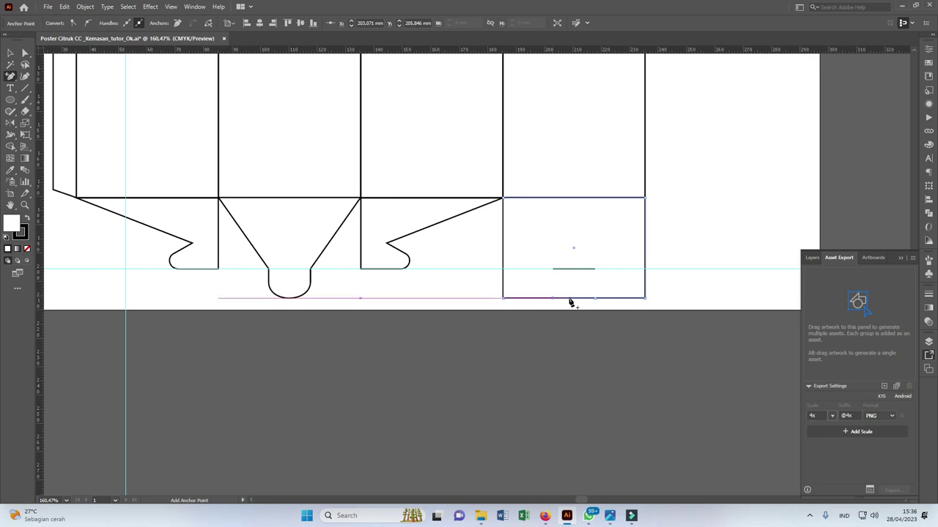
pyautogui.click(582, 297)
# Step: Raise the bottom-edge segment between those anchors up to the guide line, forming a notch
pyautogui.press('a')
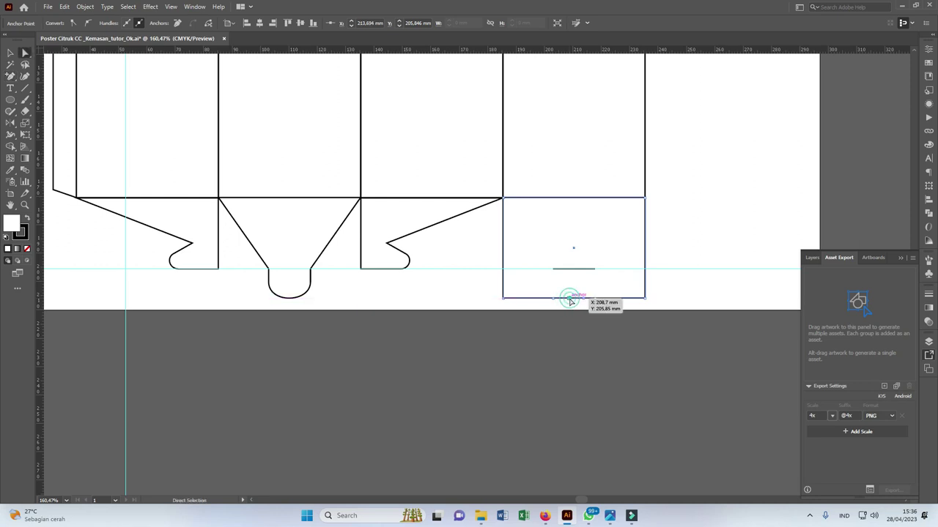
pyautogui.moveTo(569, 299)
pyautogui.mouseDown()
pyautogui.moveTo(554, 271)
pyautogui.moveTo(595, 270)
pyautogui.mouseUp()
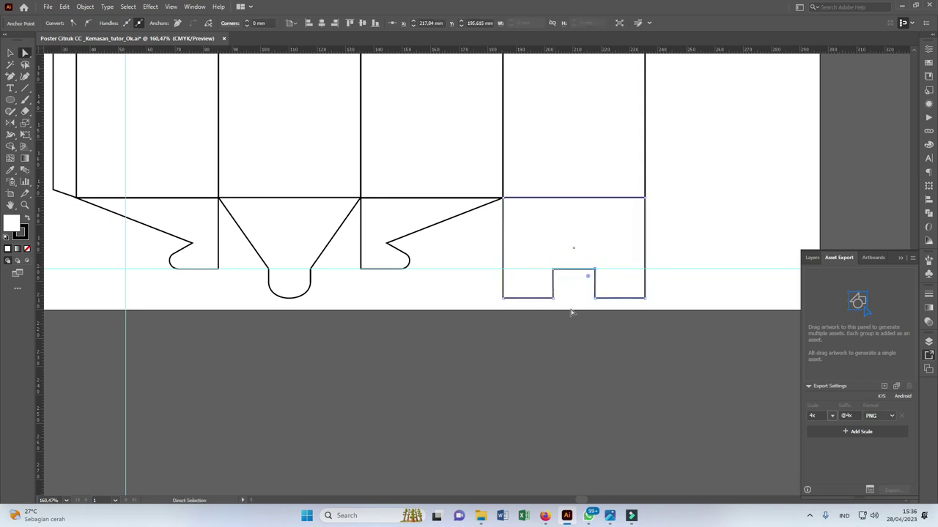
pyautogui.press('v')
pyautogui.scroll(3, 623, 279)
pyautogui.scroll(-1, 688, 285)
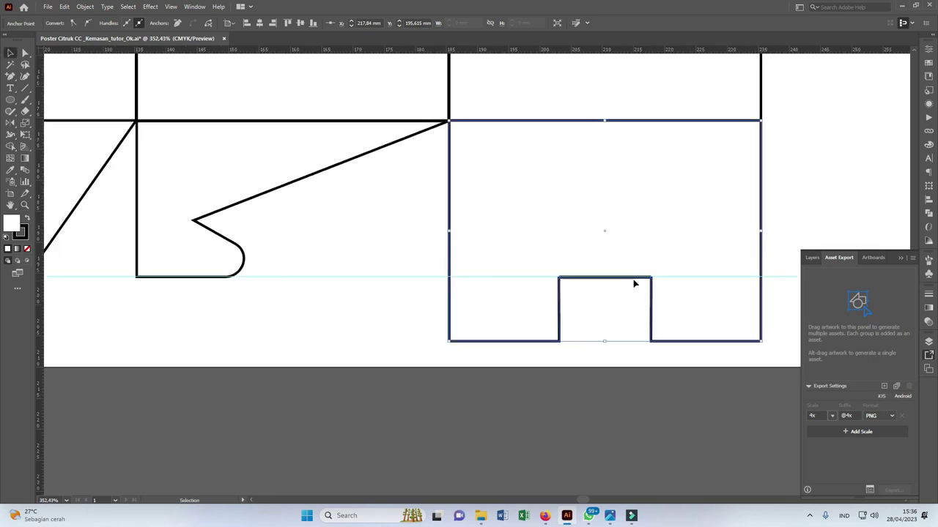
# Step: Delete the helper line and round the notch's two lower corner anchors
pyautogui.moveTo(634, 278); pyautogui.dragTo(634, 265)
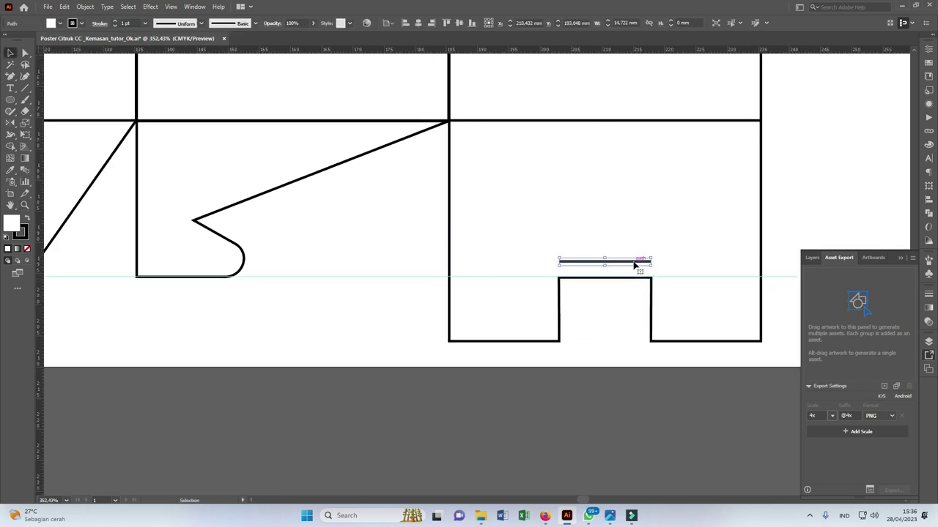
pyautogui.press('Delete')
pyautogui.click(559, 343)
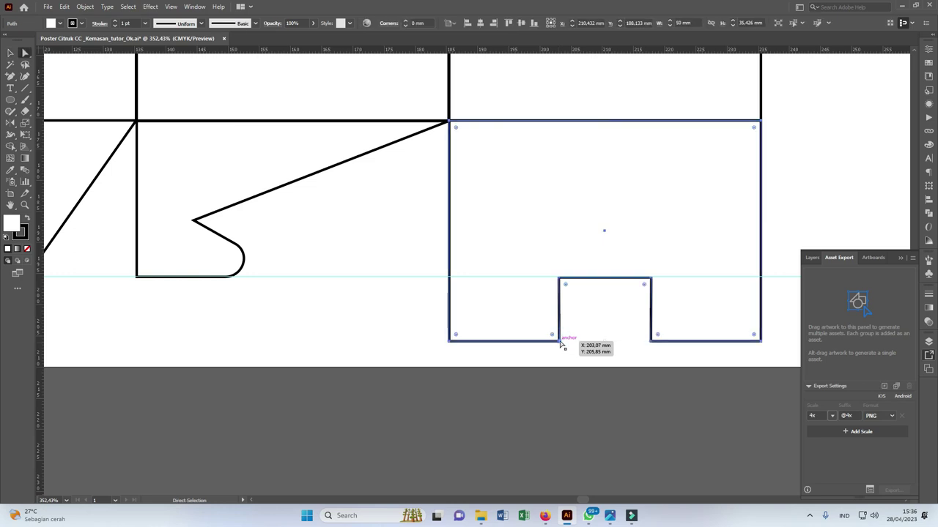
pyautogui.press('a')
pyautogui.click(559, 341)
pyautogui.keyDown('shift'); pyautogui.click(651, 340); pyautogui.keyUp('shift')
pyautogui.moveTo(657, 333)
pyautogui.mouseDown()
pyautogui.moveTo(698, 311)
pyautogui.moveTo(597, 314)
pyautogui.mouseUp()
# Step: Reduce the notch's corner radius to 1.99 mm
pyautogui.press('z')
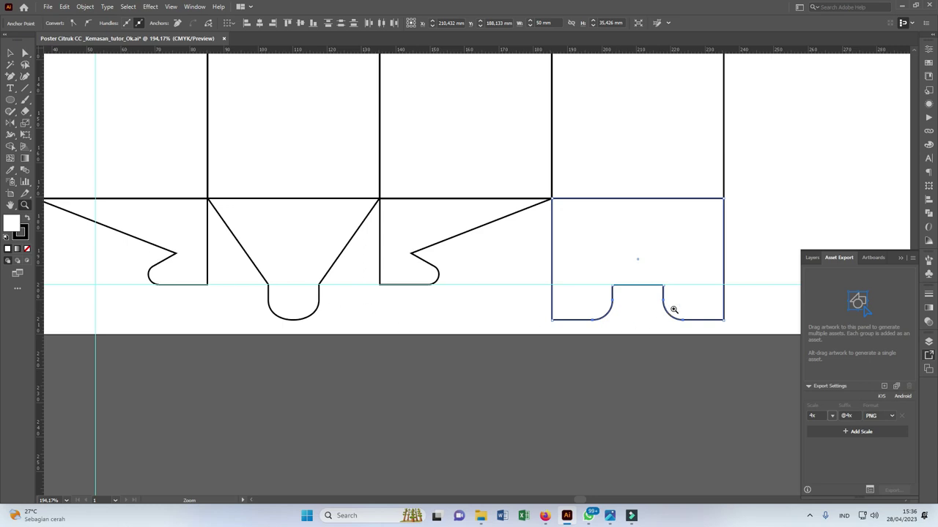
pyautogui.press('a')
pyautogui.moveTo(682, 305); pyautogui.dragTo(669, 311)
pyautogui.scroll(-4, 670, 311)
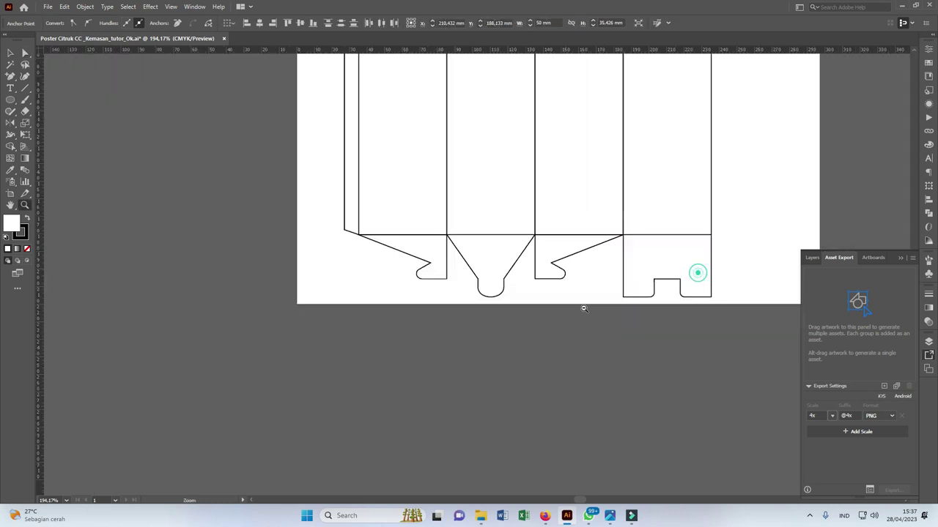
pyautogui.press('v')
pyautogui.click(671, 311)
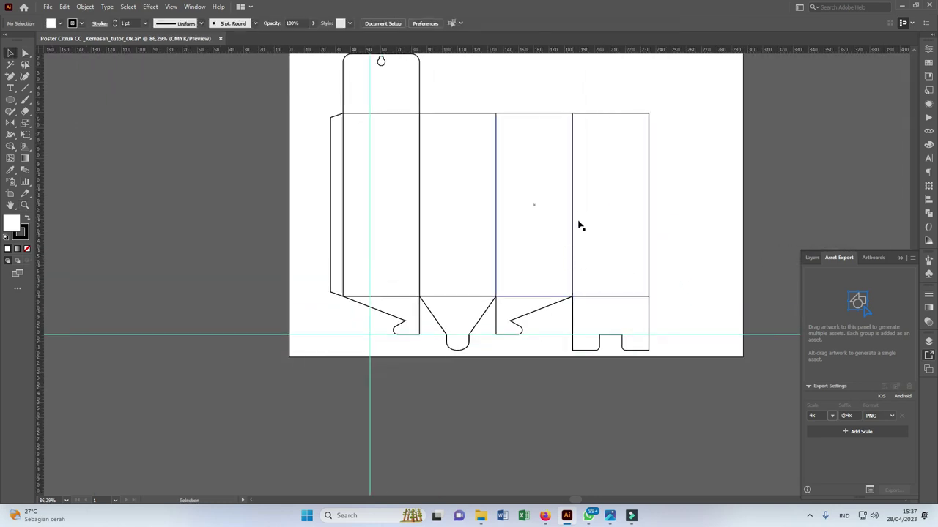
# Step: Recenter the dieline in view and select the second panel rectangle
pyautogui.moveTo(581, 210); pyautogui.dragTo(575, 244)
pyautogui.moveTo(518, 194); pyautogui.dragTo(562, 214)
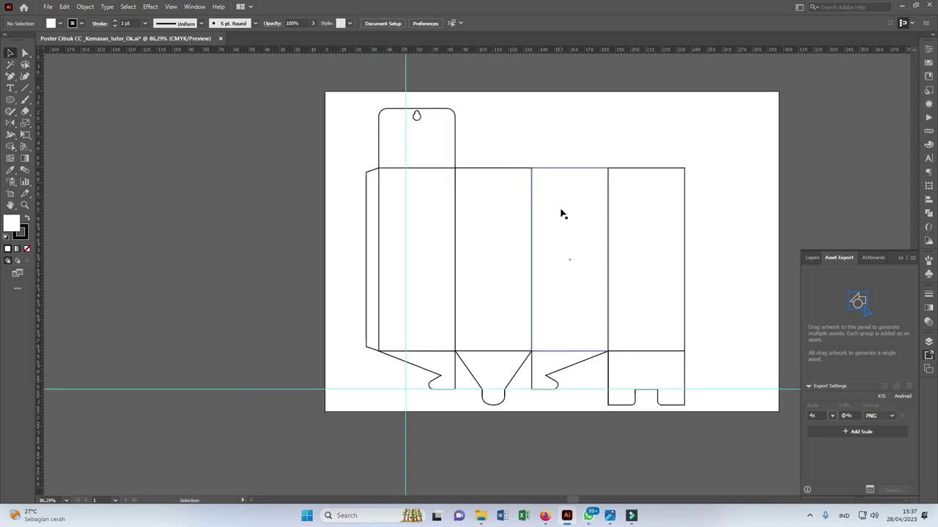
pyautogui.moveTo(508, 184); pyautogui.dragTo(484, 207)
pyautogui.click(471, 199)
pyautogui.scroll(3, 473, 192)
pyautogui.scroll(-2, 510, 184)
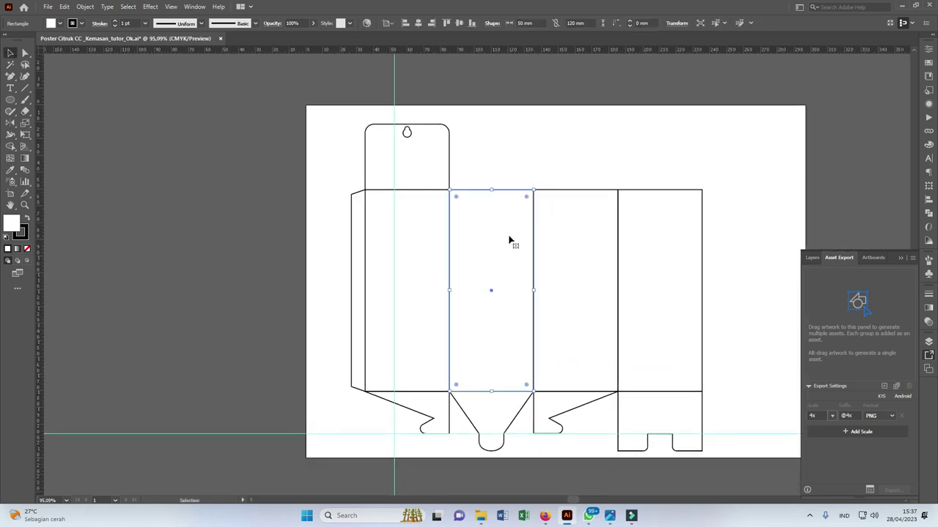
pyautogui.click(447, 432)
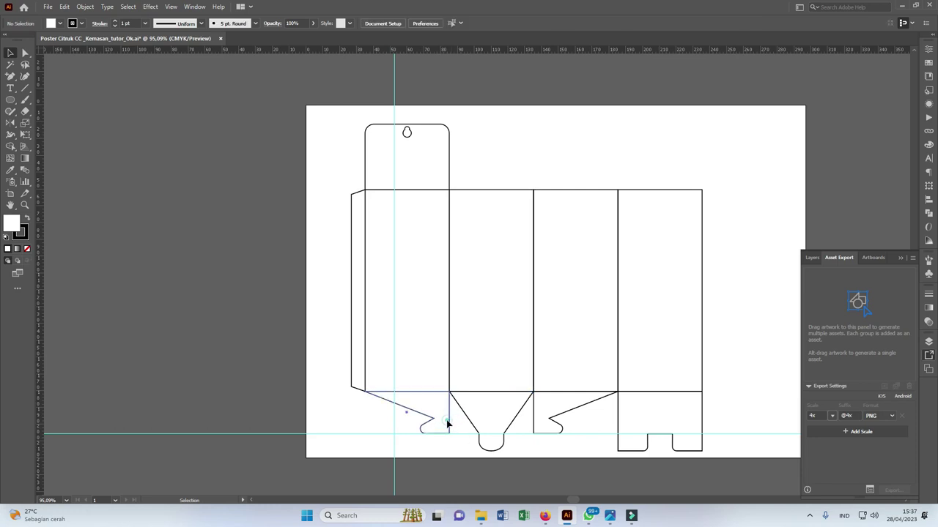
pyautogui.click(449, 425)
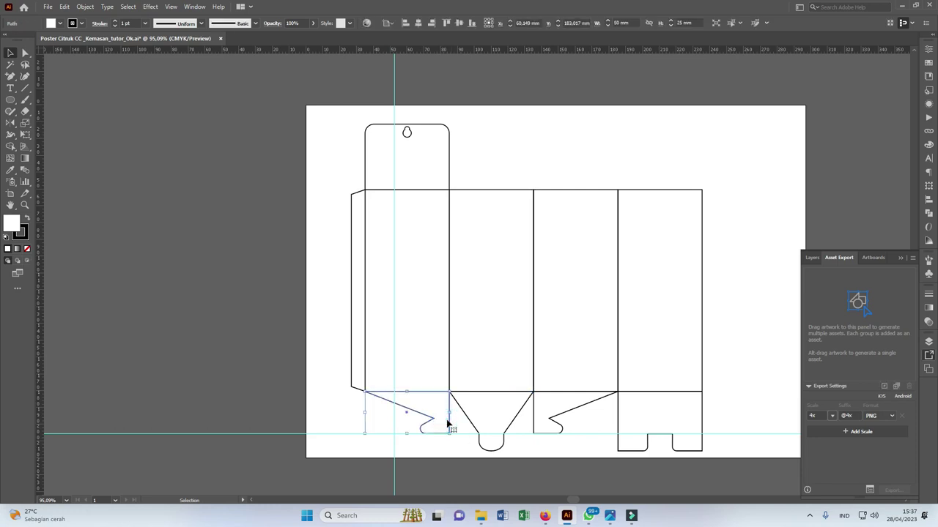
pyautogui.click(494, 239)
pyautogui.press('a')
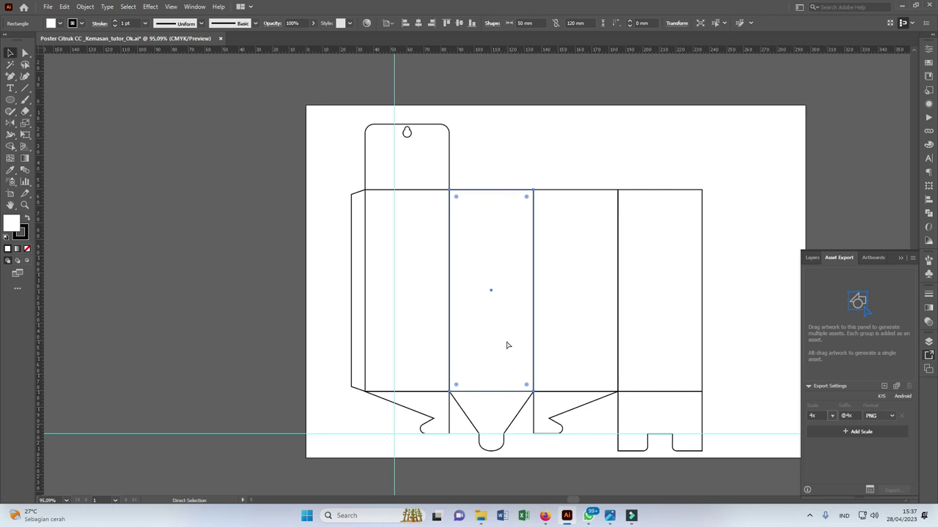
pyautogui.press('v')
pyautogui.click(491, 392)
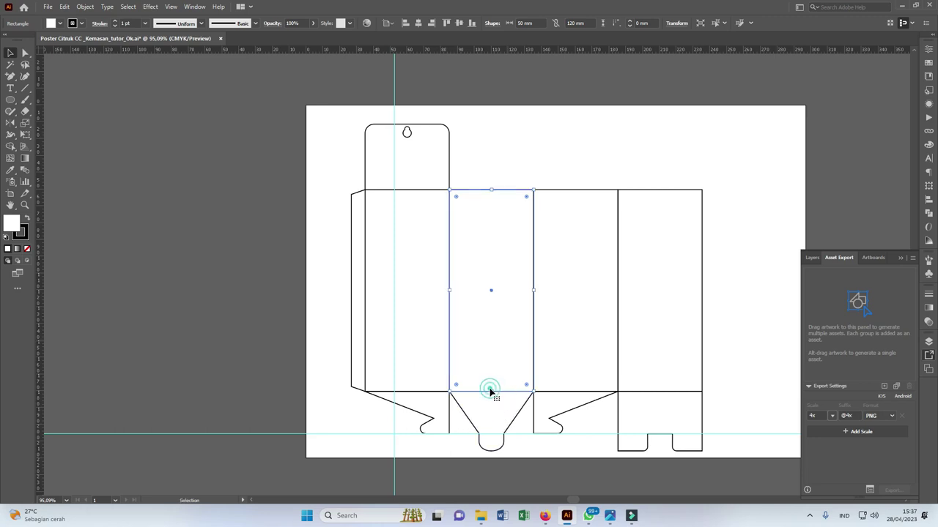
# Step: Copy the second panel upward as a 25 mm-tall rectangle sitting on its top edge
pyautogui.moveTo(492, 392); pyautogui.dragTo(492, 156)
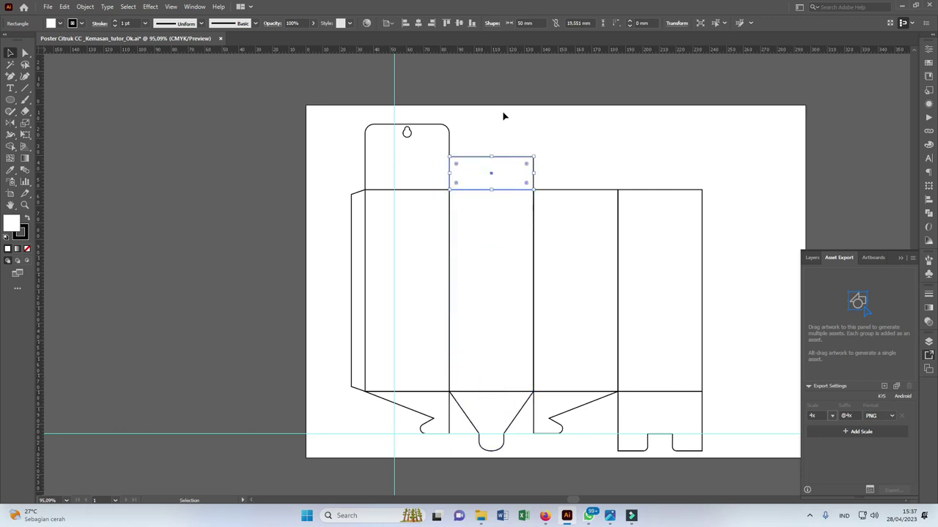
pyautogui.click(572, 19)
pyautogui.write('25')
pyautogui.press('Return')
pyautogui.click(548, 140)
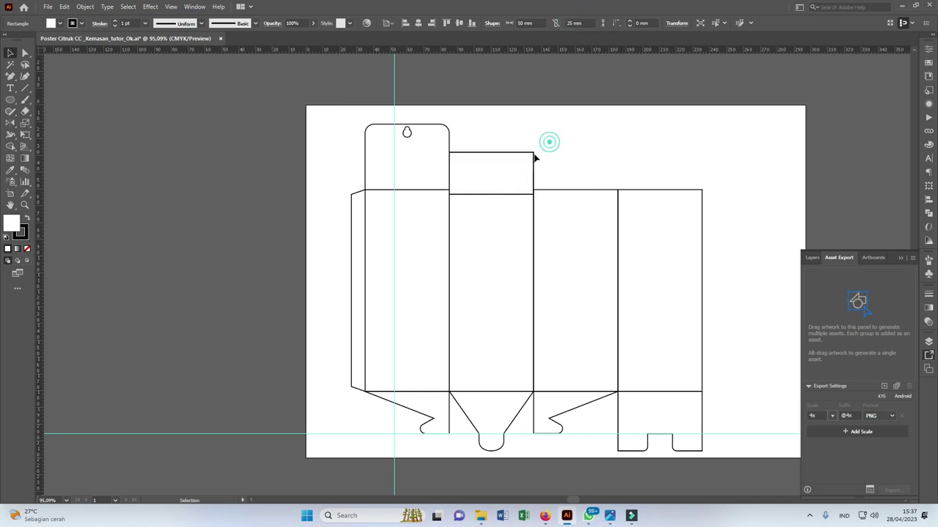
pyautogui.moveTo(517, 156); pyautogui.dragTo(519, 155)
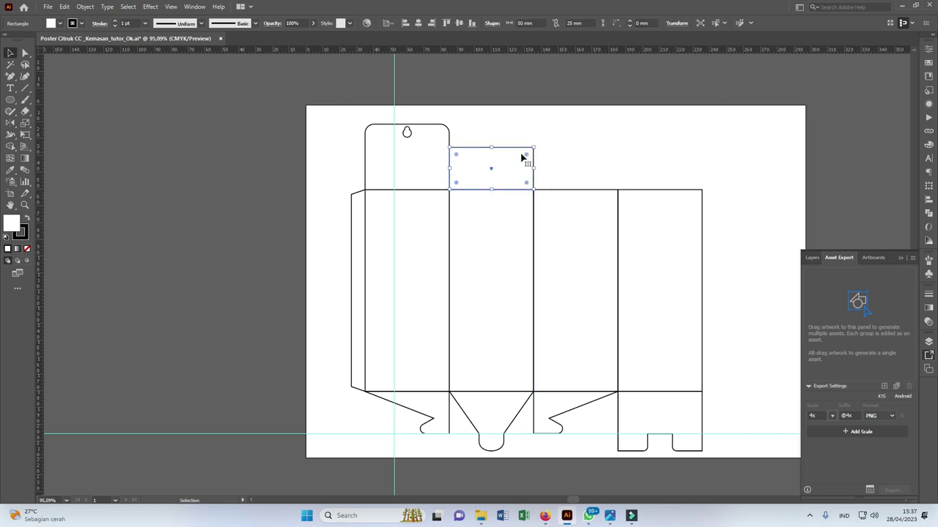
pyautogui.press('z')
pyautogui.click(461, 168)
pyautogui.click(546, 171)
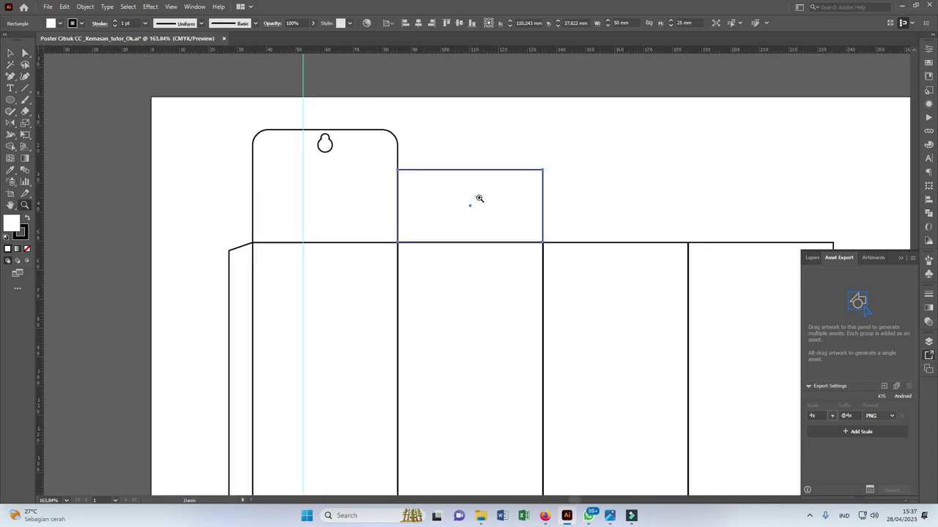
# Step: Slant the flap's right edge inward by moving its top-right corner left
pyautogui.moveTo(479, 198); pyautogui.dragTo(527, 189)
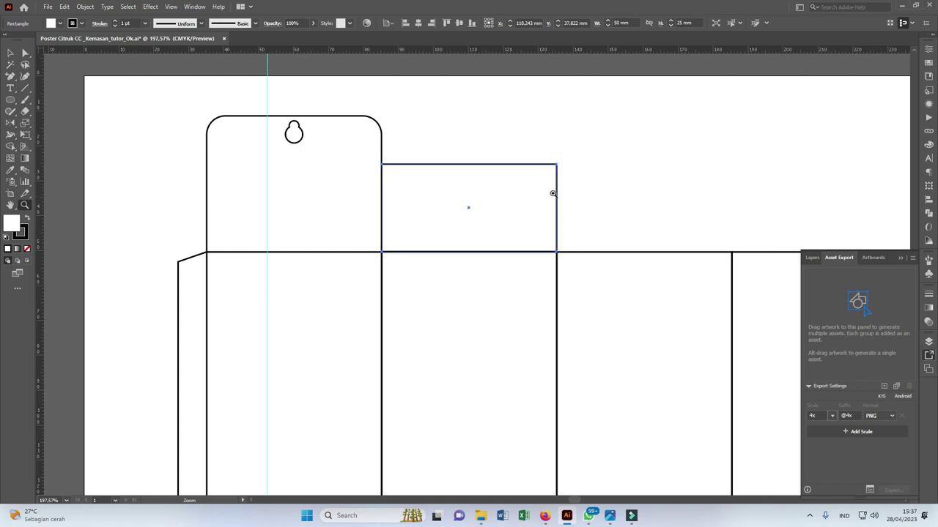
pyautogui.press('a')
pyautogui.click(557, 164)
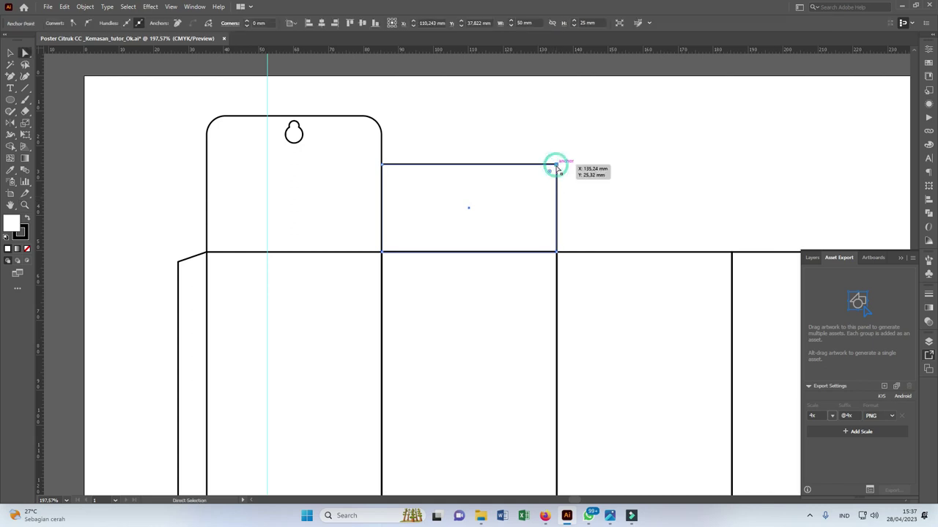
pyautogui.moveTo(556, 166); pyautogui.dragTo(545, 166)
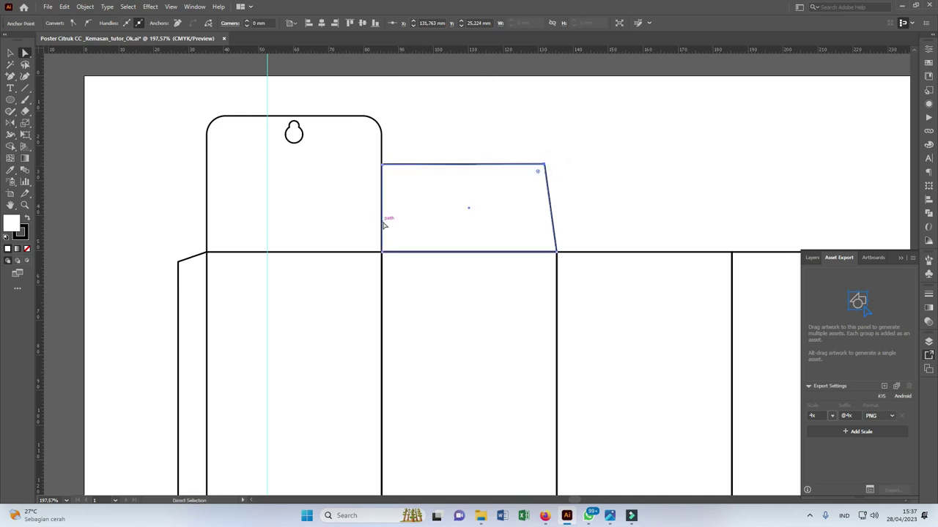
# Step: Add two anchors on the flap's left edge and shift its upper-left corner inward into an angled step
pyautogui.press('+')
pyautogui.click(382, 226)
pyautogui.click(381, 211)
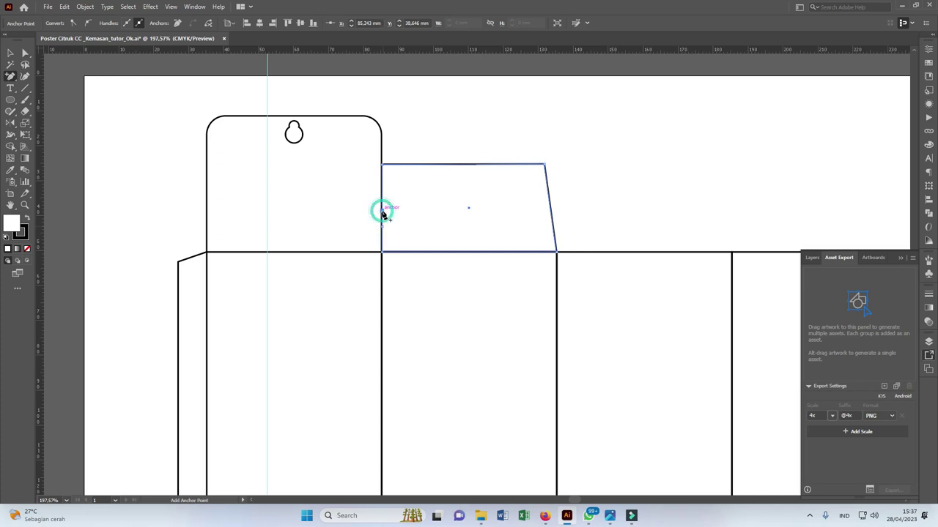
pyautogui.press('a')
pyautogui.click(381, 165)
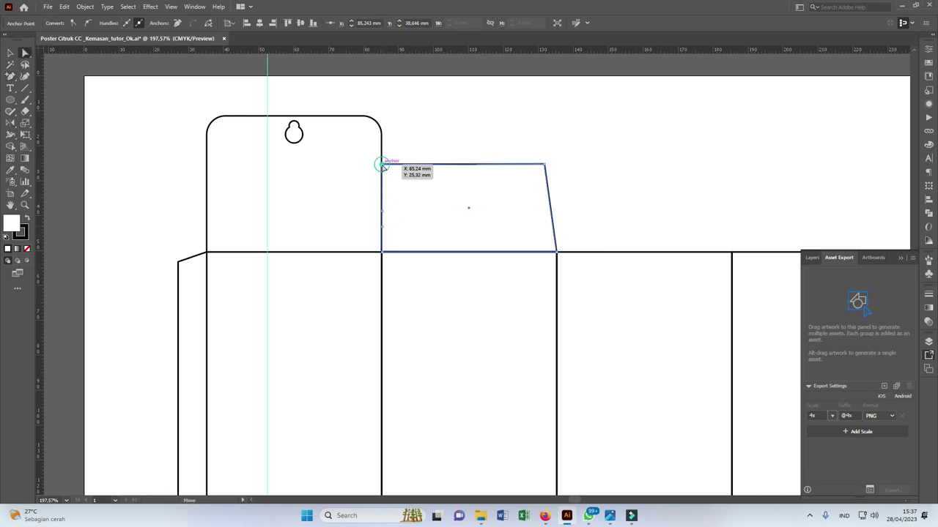
pyautogui.keyDown('shift'); pyautogui.click(382, 211); pyautogui.keyUp('shift')
pyautogui.moveTo(382, 166); pyautogui.dragTo(394, 169)
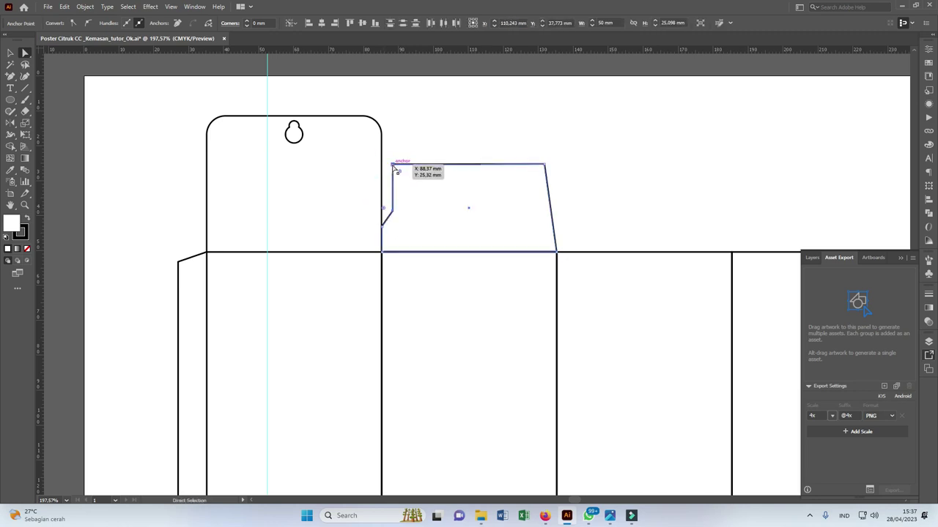
pyautogui.click(396, 157)
pyautogui.moveTo(393, 164); pyautogui.dragTo(403, 165)
pyautogui.scroll(-5, 537, 157)
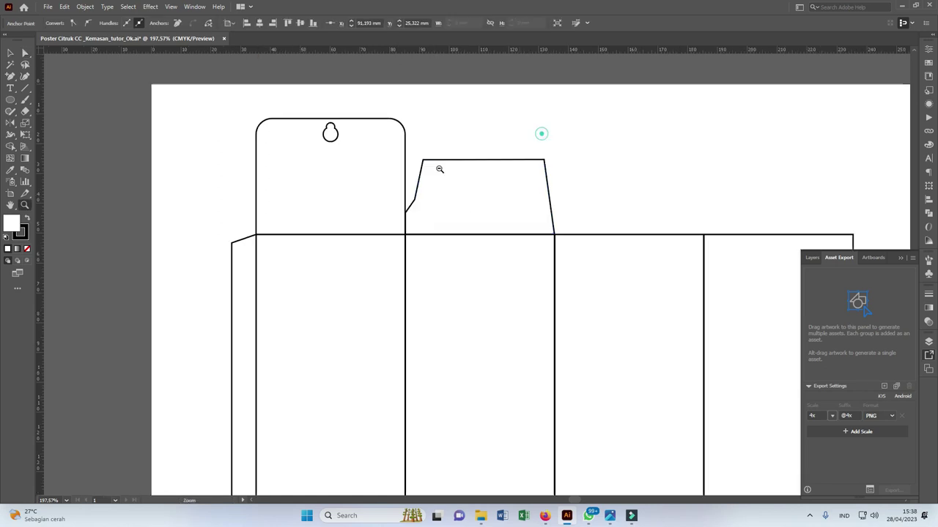
pyautogui.moveTo(537, 156); pyautogui.dragTo(460, 178)
pyautogui.click(412, 205)
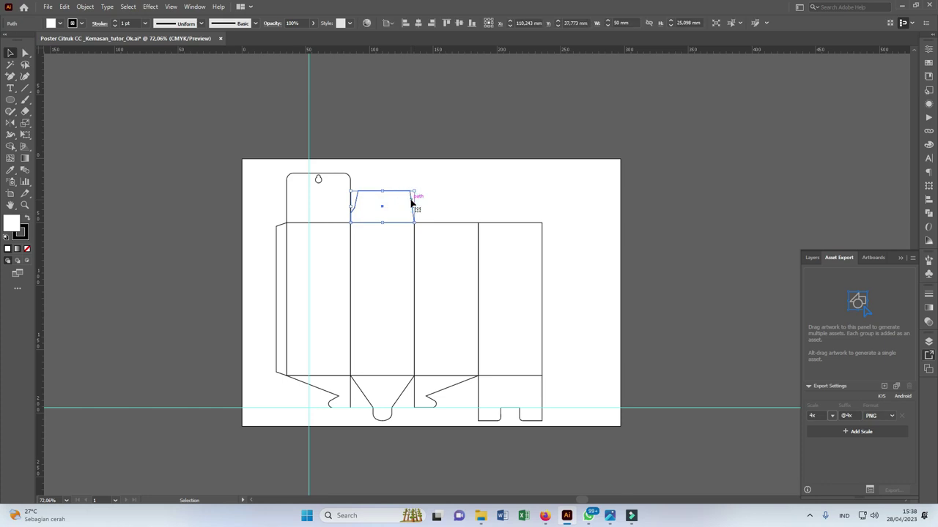
# Step: Copy the tapered flap onto the fourth panel's top and reflect it left to right
pyautogui.moveTo(412, 204); pyautogui.dragTo(542, 199)
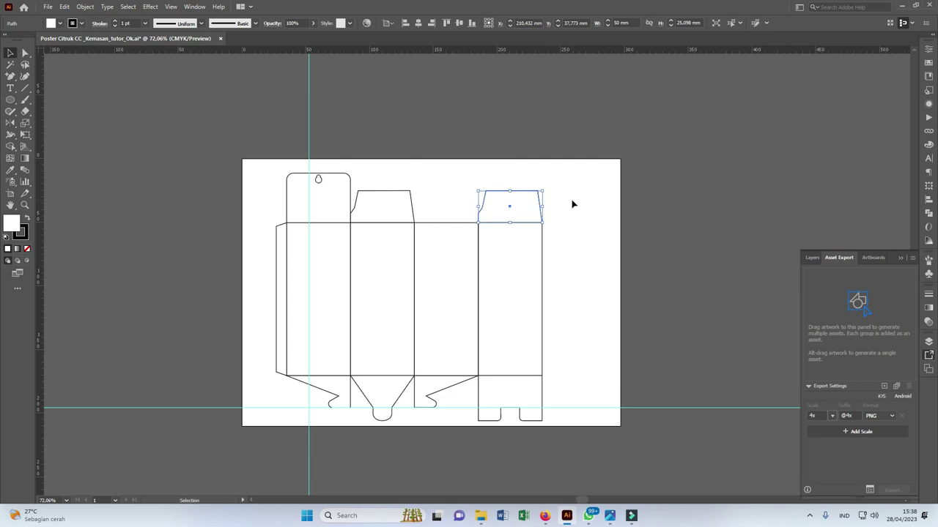
pyautogui.press('o')
pyautogui.moveTo(532, 211); pyautogui.dragTo(475, 198)
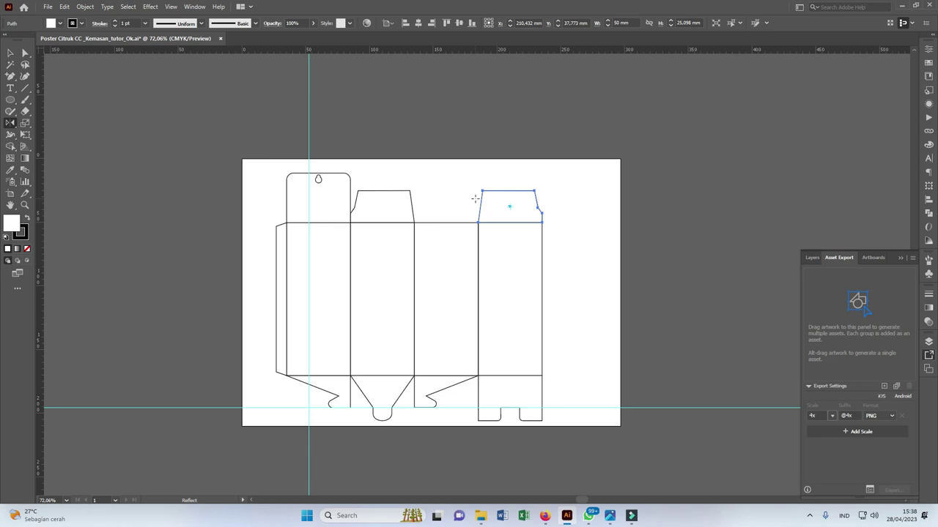
pyautogui.press('v')
pyautogui.click(468, 175)
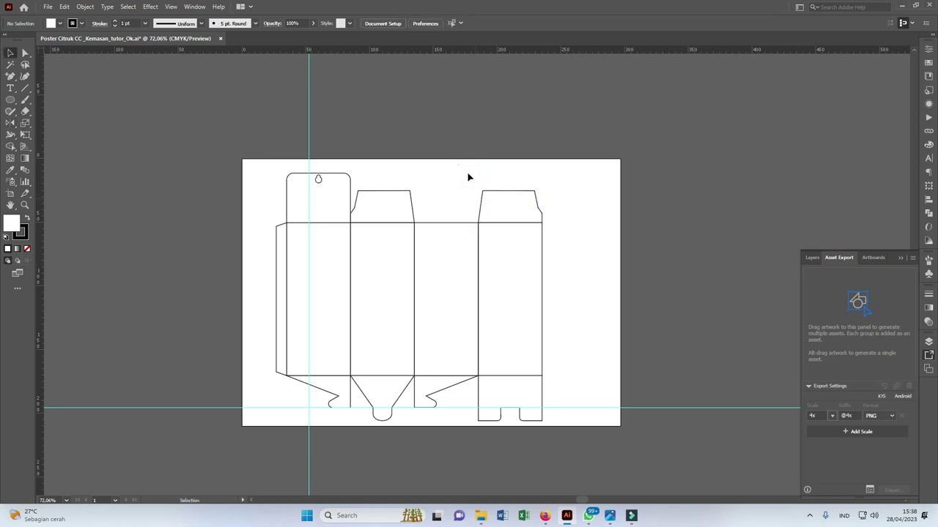
pyautogui.moveTo(456, 184); pyautogui.dragTo(462, 184)
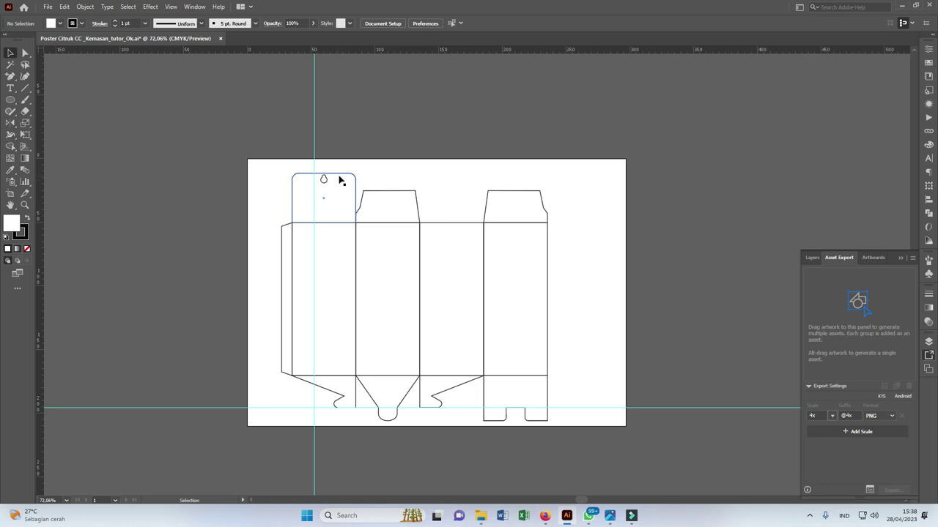
pyautogui.moveTo(398, 200); pyautogui.dragTo(389, 209)
pyautogui.click(442, 238)
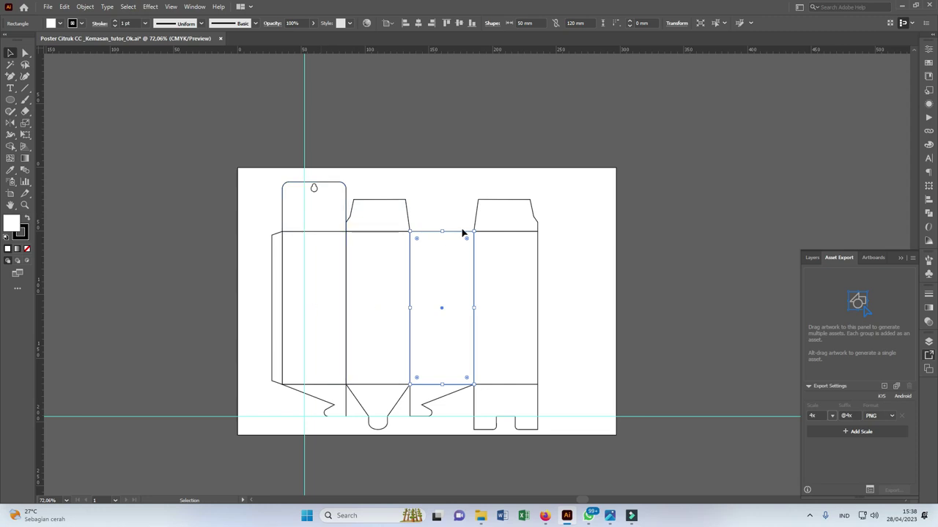
# Step: Create a 50 mm-tall square above the third panel, flush with its top edge
pyautogui.press('ctrl')
pyautogui.moveTo(442, 383); pyautogui.dragTo(442, 185)
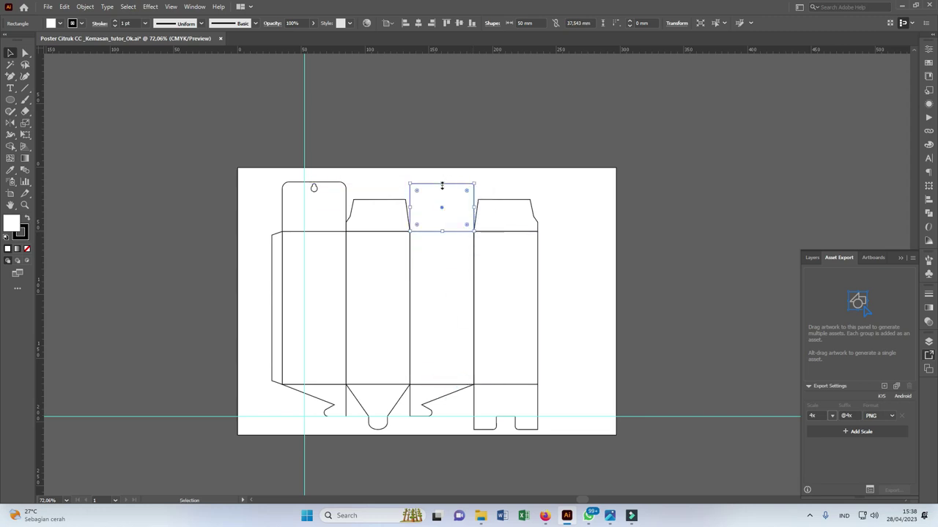
pyautogui.doubleClick(572, 22)
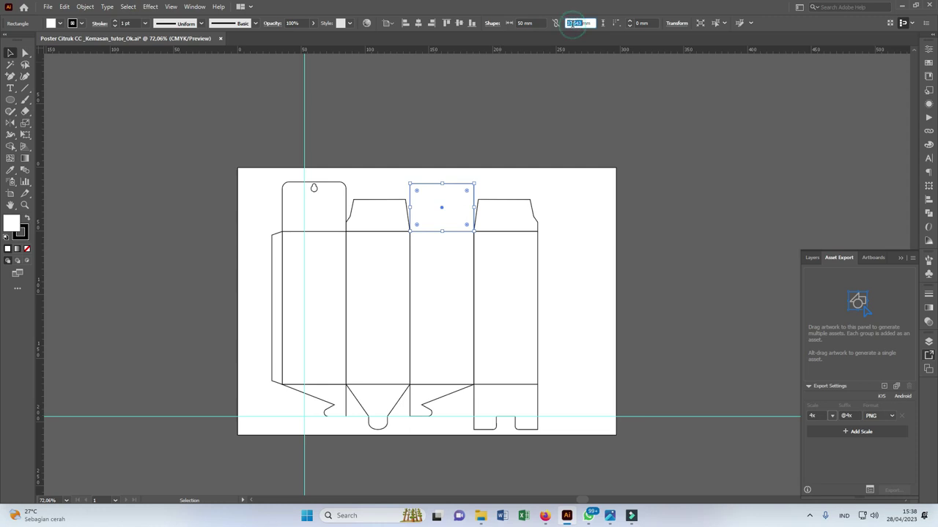
pyautogui.write('50')
pyautogui.press('Return')
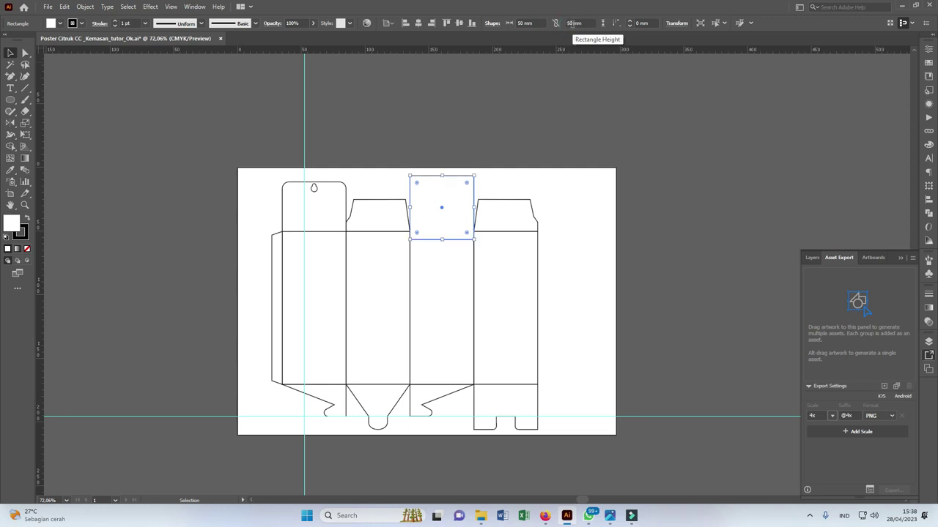
pyautogui.keyDown('ctrl'); pyautogui.keyDown('space'); pyautogui.click(469, 208); pyautogui.keyUp('space'); pyautogui.keyUp('ctrl')
pyautogui.moveTo(487, 184); pyautogui.dragTo(490, 171)
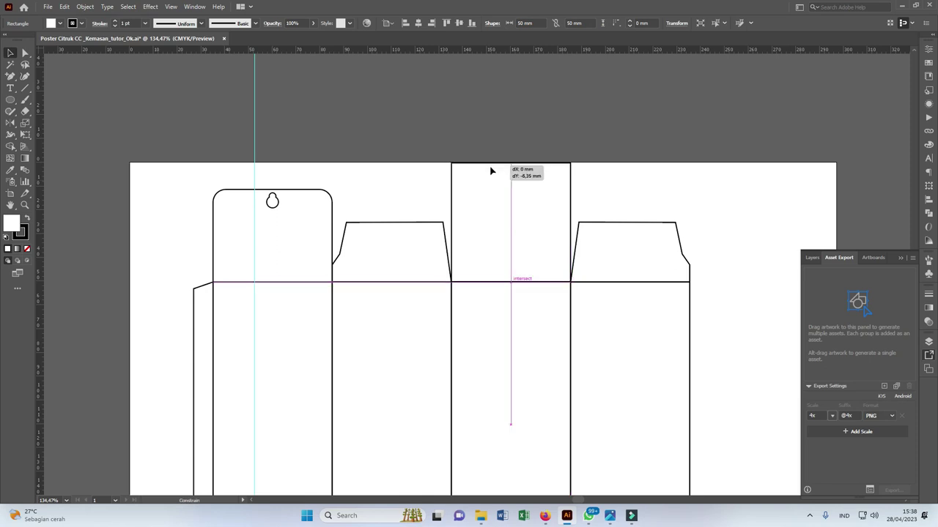
pyautogui.click(367, 284)
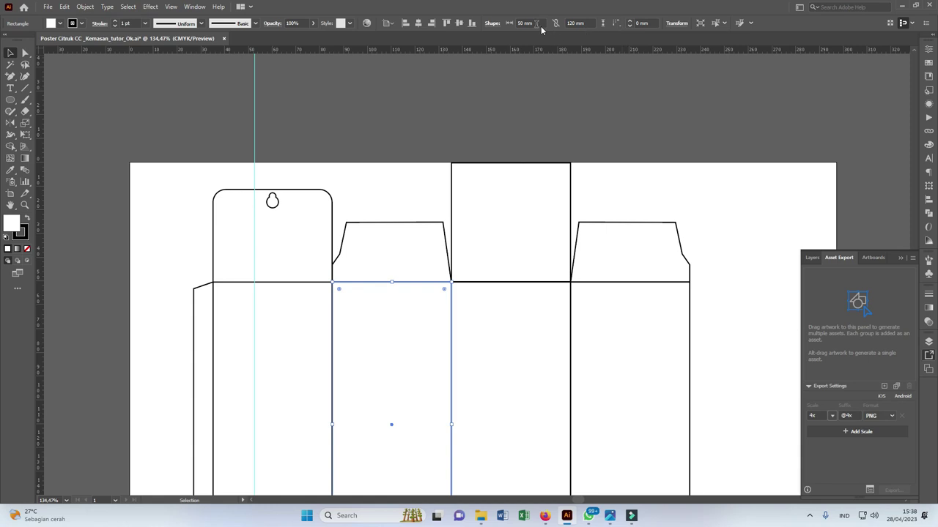
pyautogui.click(507, 178)
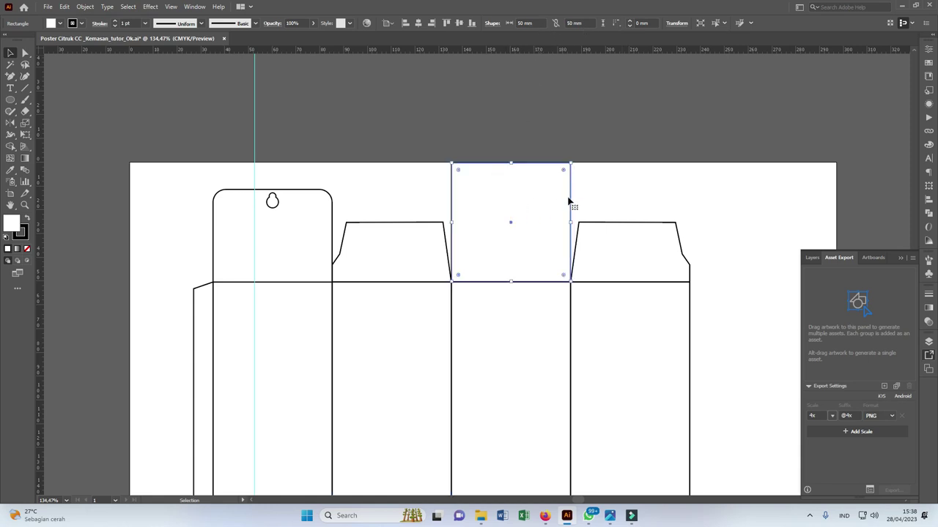
# Step: Start a thin 50 mm-wide strip above the square by copying its bottom edge upward
pyautogui.press('z')
pyautogui.moveTo(591, 176); pyautogui.dragTo(488, 200)
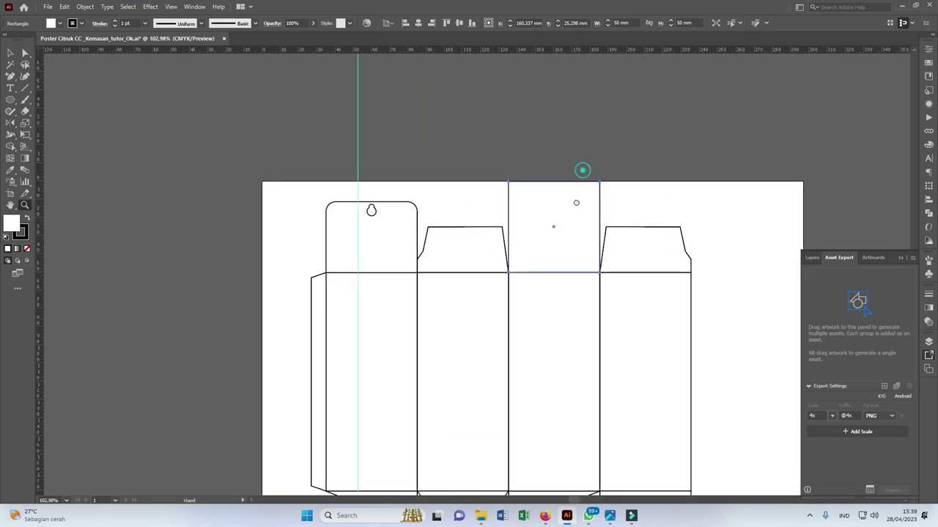
pyautogui.moveTo(539, 188)
pyautogui.mouseDown()
pyautogui.moveTo(543, 236)
pyautogui.moveTo(526, 259)
pyautogui.mouseUp()
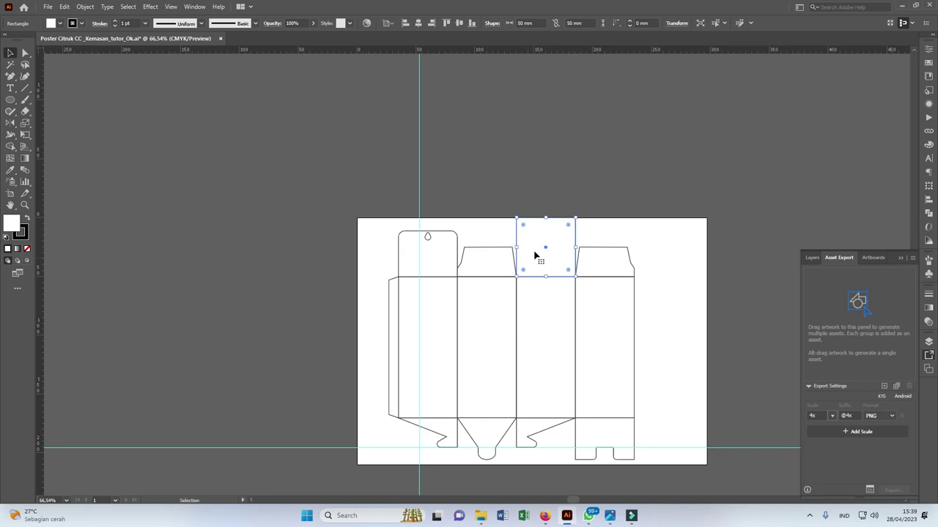
pyautogui.moveTo(522, 218)
pyautogui.mouseDown()
pyautogui.moveTo(566, 229)
pyautogui.moveTo(550, 233)
pyautogui.mouseUp()
pyautogui.press('v')
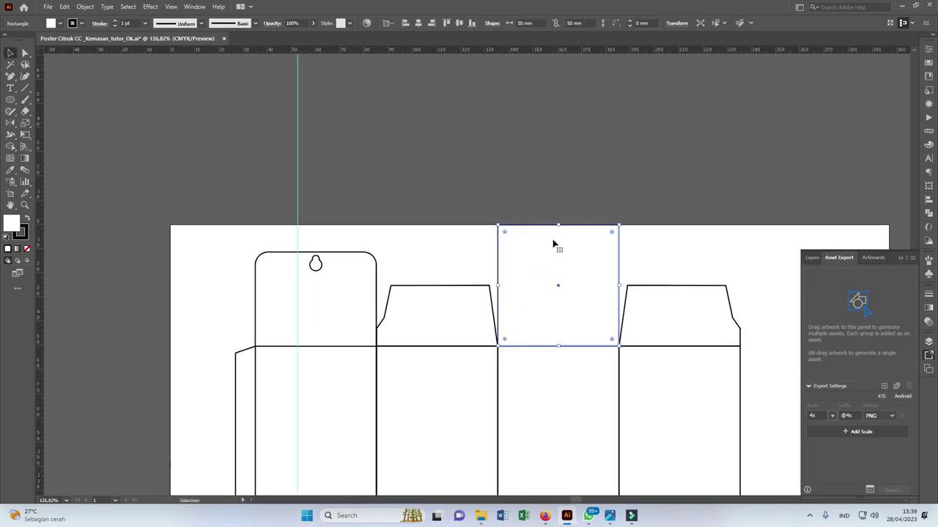
pyautogui.press('a')
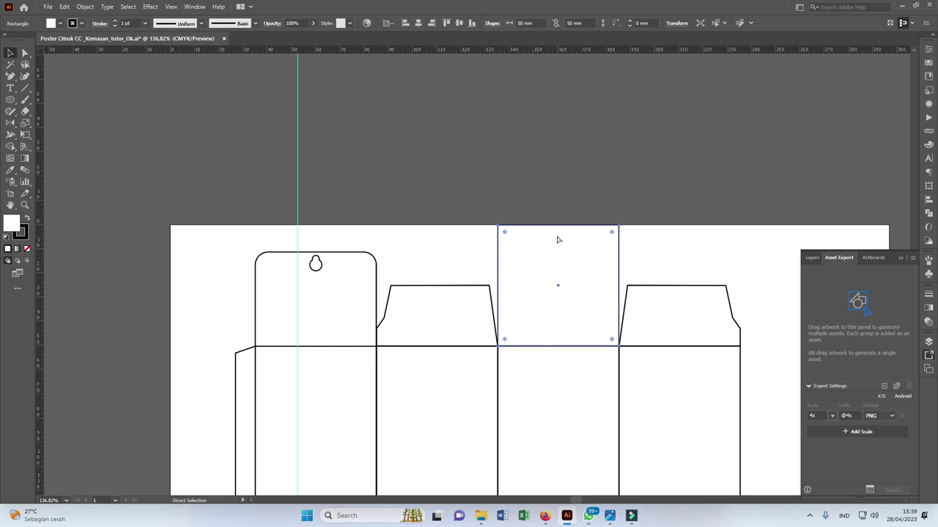
pyautogui.press('v')
pyautogui.moveTo(559, 341); pyautogui.dragTo(562, 197)
# Step: Set the strip to 10 mm tall and round both of its top corners
pyautogui.click(576, 23)
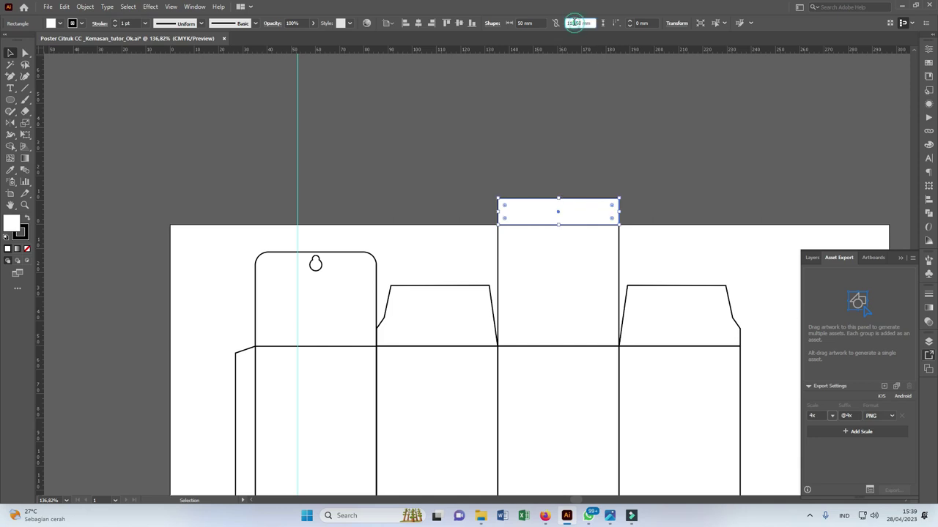
pyautogui.write('0')
pyautogui.press('Return')
pyautogui.moveTo(517, 210); pyautogui.dragTo(564, 233)
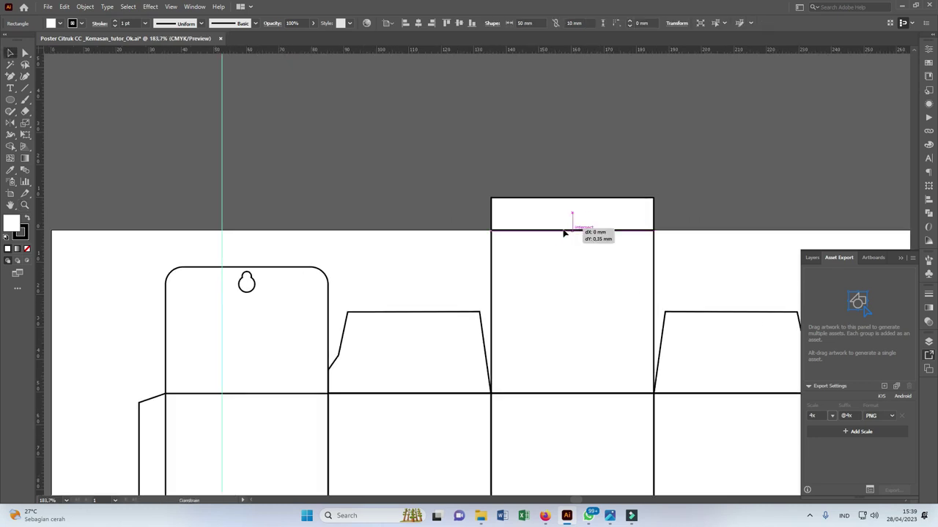
pyautogui.moveTo(498, 198); pyautogui.dragTo(550, 199)
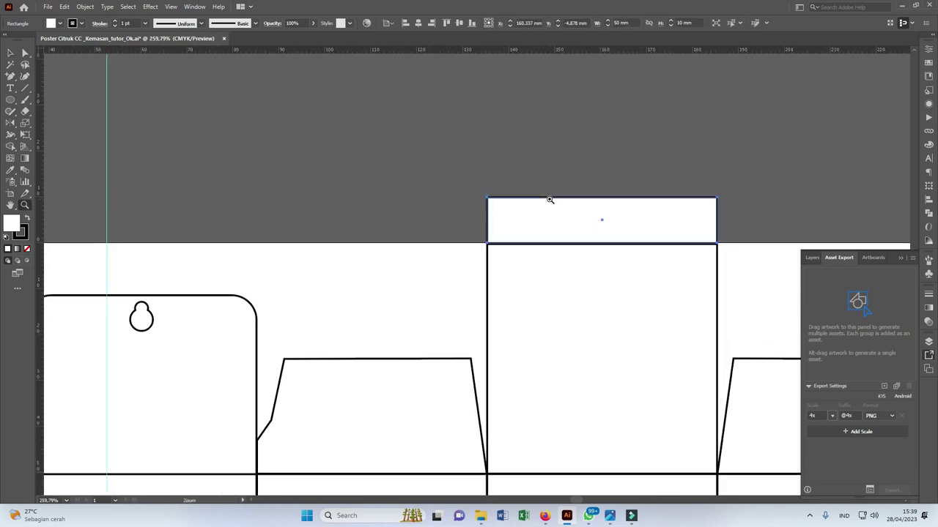
pyautogui.press('a')
pyautogui.click(488, 199)
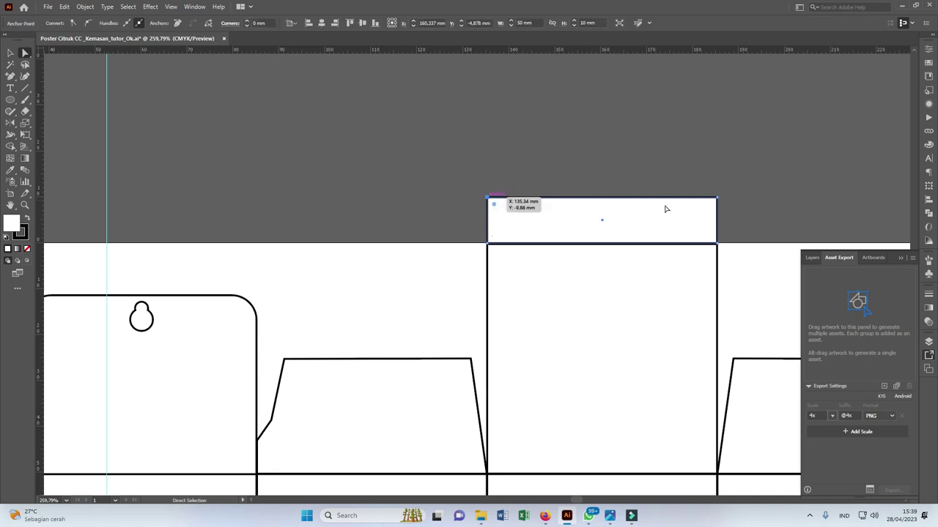
pyautogui.keyDown('shift'); pyautogui.click(716, 199); pyautogui.keyUp('shift')
pyautogui.moveTo(710, 205); pyautogui.dragTo(706, 209)
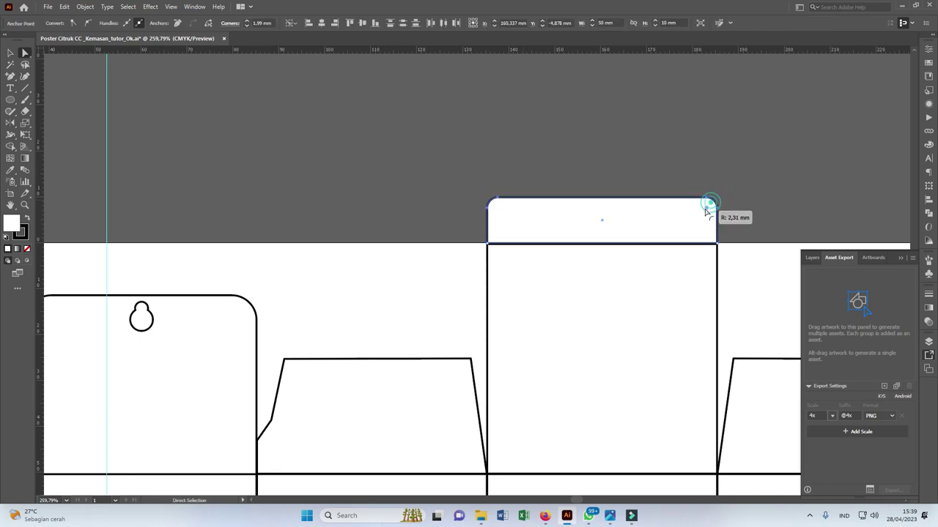
pyautogui.press('z')
pyautogui.moveTo(610, 247); pyautogui.dragTo(274, 239)
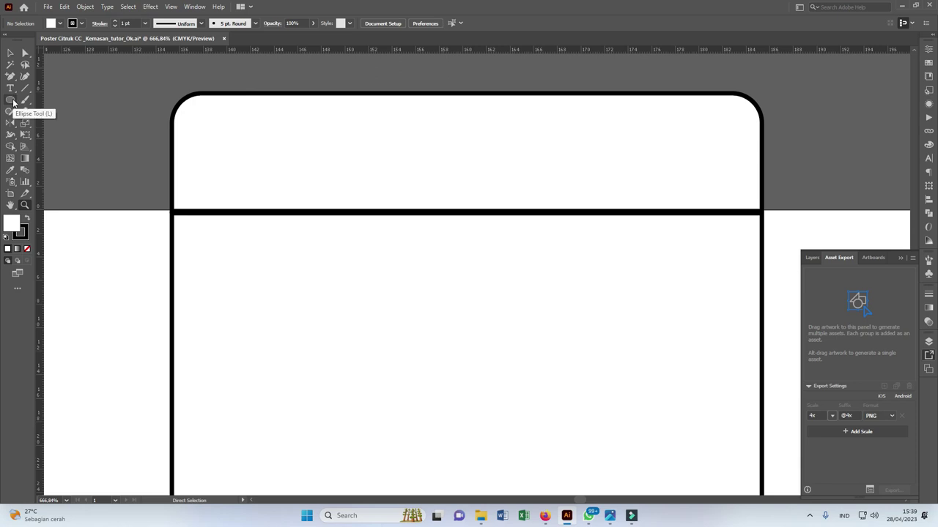
# Step: Draw a small 2.469 × 0.706 mm rounded pill slot at the flap's left fold corner
pyautogui.moveTo(13, 103); pyautogui.dragTo(43, 112)
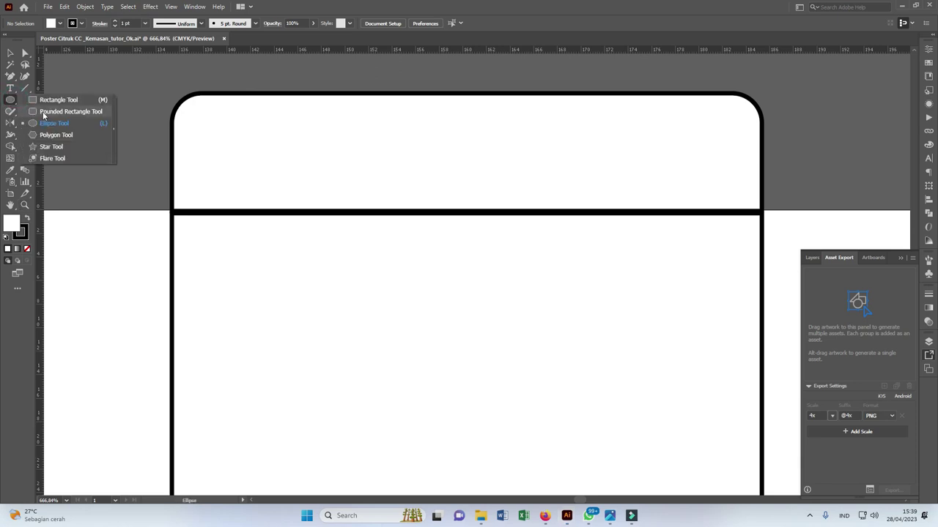
pyautogui.moveTo(162, 187)
pyautogui.mouseDown()
pyautogui.moveTo(214, 196)
pyautogui.moveTo(227, 221)
pyautogui.mouseUp()
pyautogui.scroll(3, 134, 182)
pyautogui.press('v')
pyautogui.moveTo(296, 220); pyautogui.dragTo(268, 223)
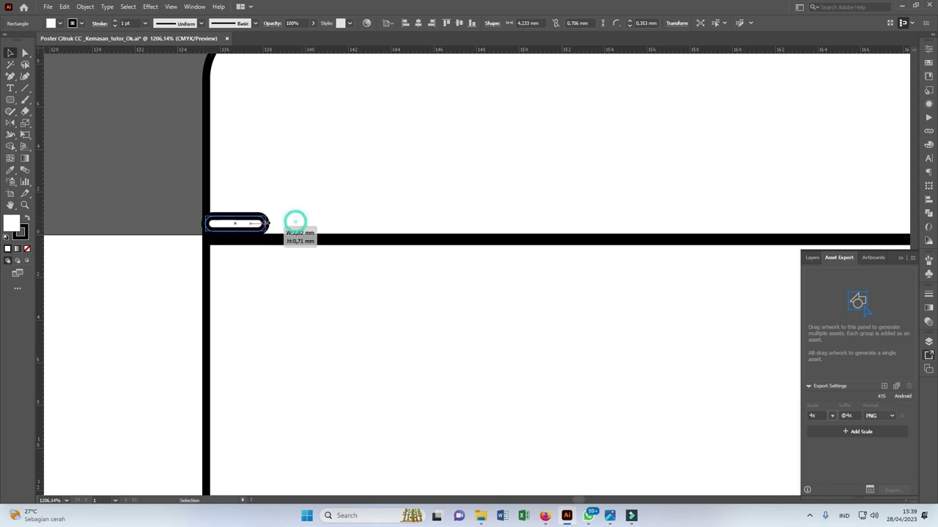
pyautogui.keyDown('alt'); pyautogui.scroll(-3, 325, 183); pyautogui.keyUp('alt')
pyautogui.scroll(2, 303, 188)
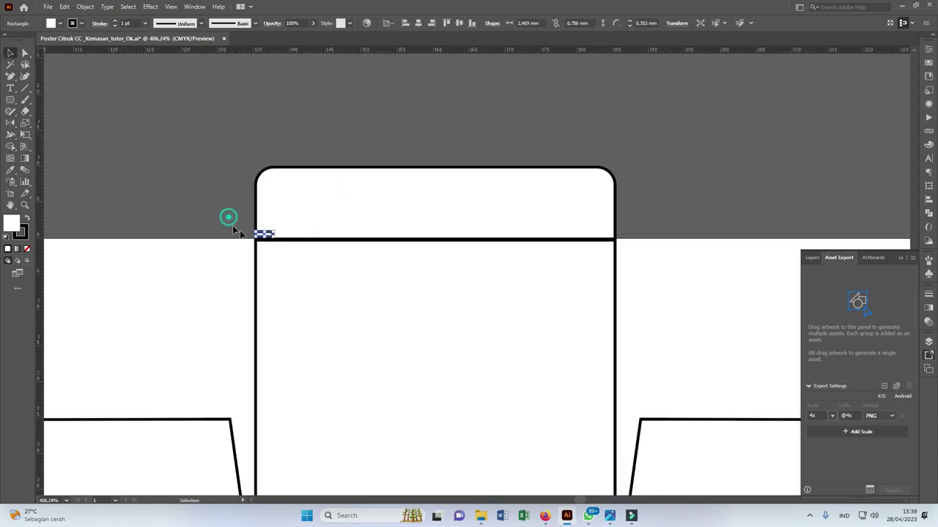
pyautogui.click(264, 234)
pyautogui.click(279, 217)
pyautogui.click(226, 224)
# Step: Copy the pill along the fold line and right-align it to the top flap's end
pyautogui.moveTo(279, 235); pyautogui.dragTo(440, 234)
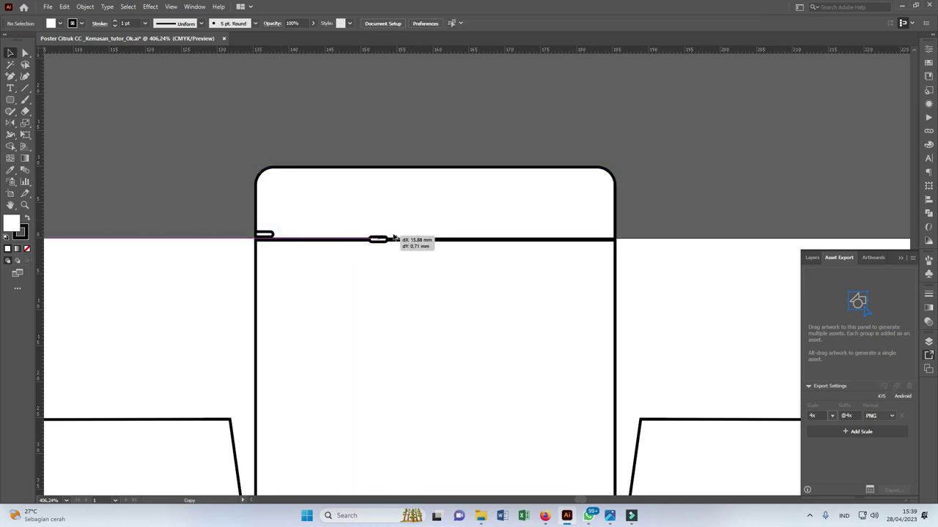
pyautogui.click(477, 213)
pyautogui.click(431, 23)
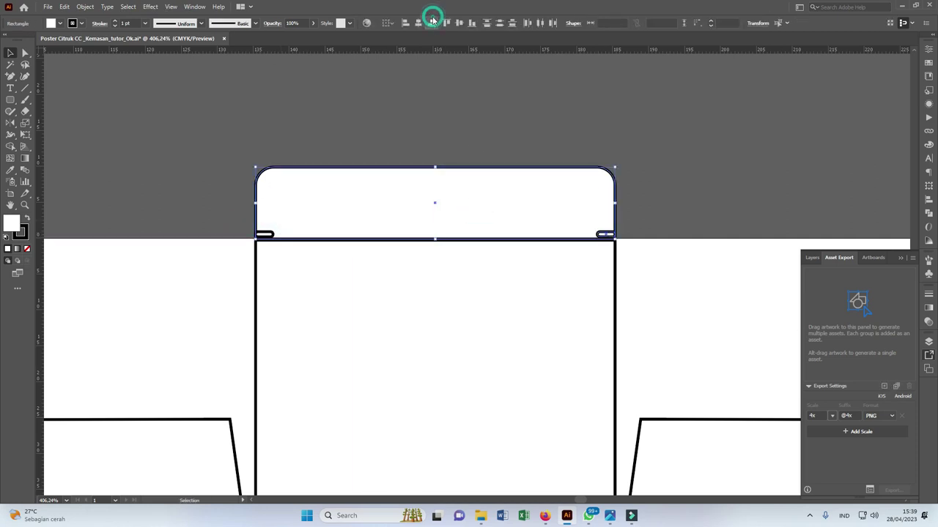
pyautogui.click(599, 97)
pyautogui.click(608, 233)
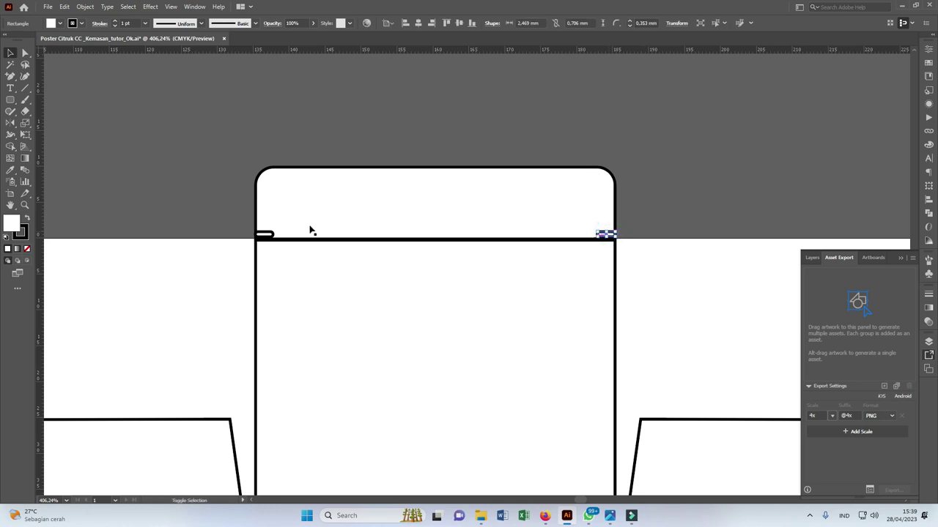
pyautogui.keyDown('shift'); pyautogui.click(264, 234); pyautogui.keyUp('shift')
pyautogui.keyDown('shift'); pyautogui.click(267, 208); pyautogui.keyUp('shift')
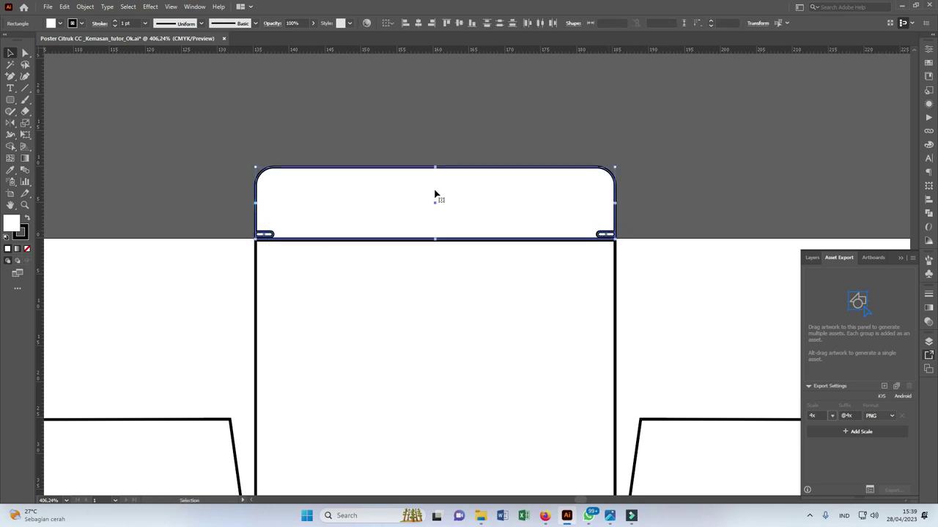
pyautogui.press('z')
pyautogui.moveTo(168, 244)
pyautogui.mouseDown()
pyautogui.moveTo(392, 262)
pyautogui.moveTo(289, 258)
pyautogui.mouseUp()
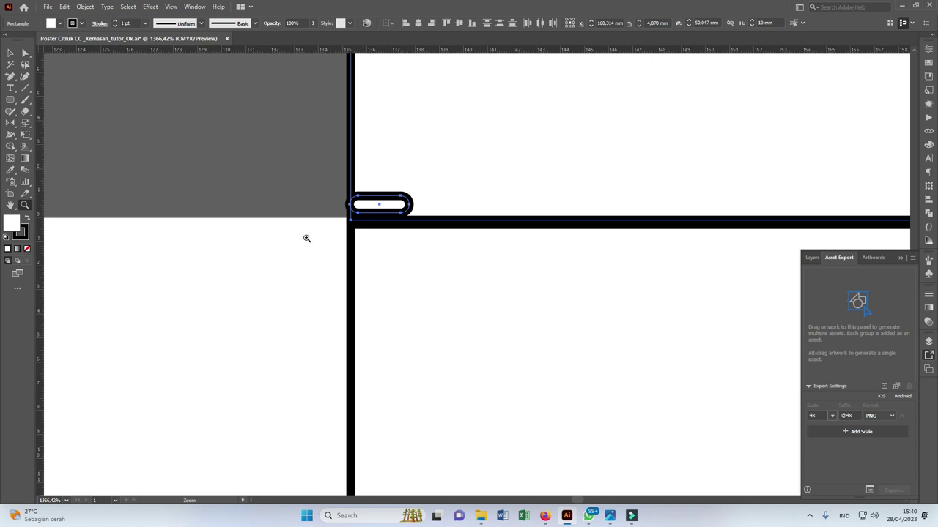
# Step: Merge the left slot pill into the top tuck flap shape with Shape Builder
pyautogui.click(11, 146)
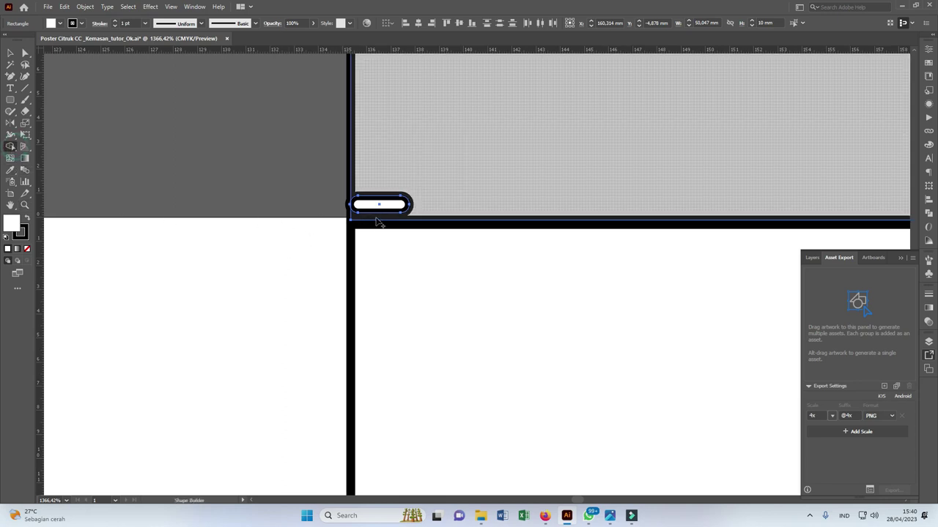
pyautogui.click(368, 208)
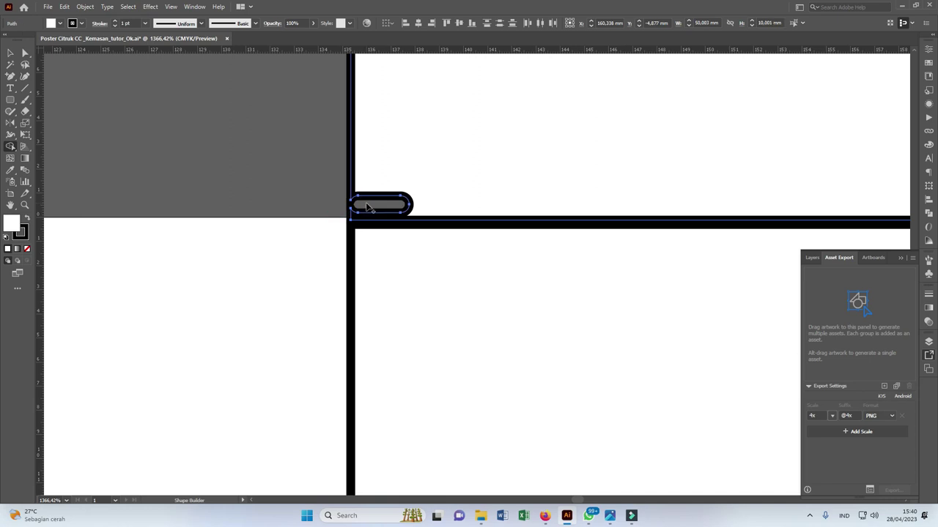
pyautogui.press('z')
pyautogui.moveTo(299, 224); pyautogui.dragTo(230, 222)
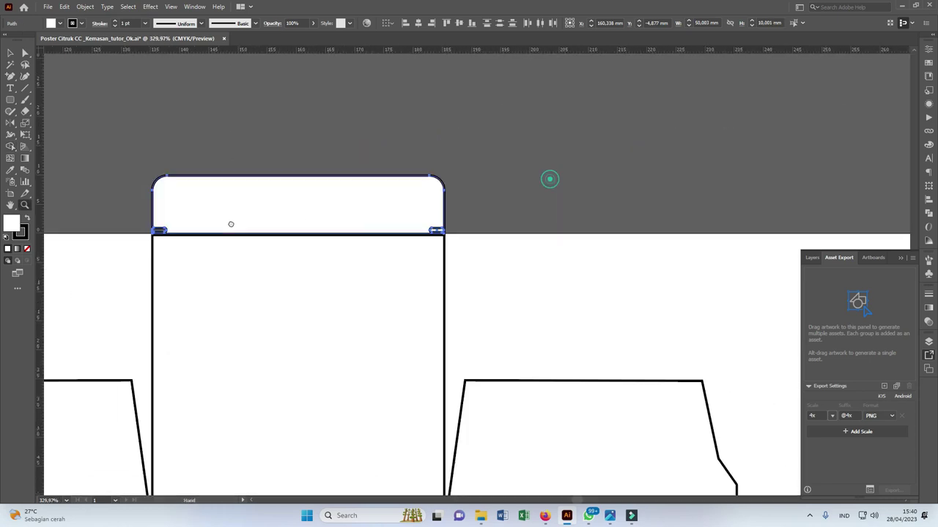
pyautogui.click(387, 231)
# Step: Nudge the small right slot pill into the flap's right corner
pyautogui.press('v')
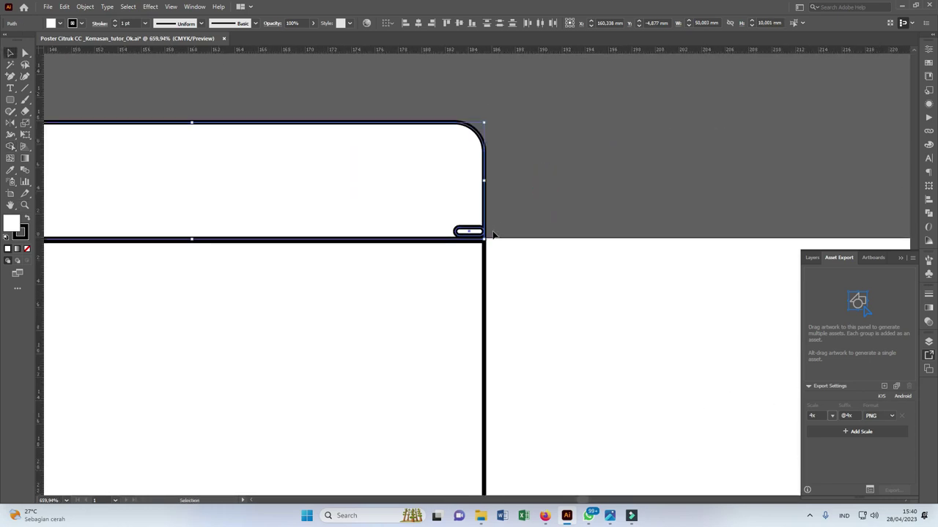
pyautogui.click(10, 147)
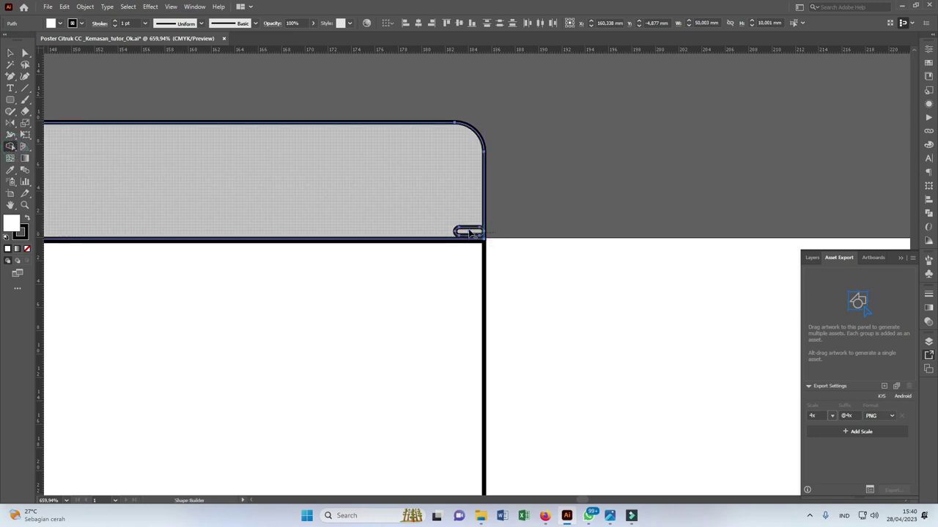
pyautogui.moveTo(440, 224); pyautogui.dragTo(546, 233)
pyautogui.press('v')
pyautogui.click(557, 241)
pyautogui.moveTo(542, 241)
pyautogui.mouseDown()
pyautogui.moveTo(555, 240)
pyautogui.moveTo(539, 239)
pyautogui.mouseUp()
# Step: Move the right slot pill across toward the flap's left side
pyautogui.press('z')
pyautogui.scroll(-3, 484, 238)
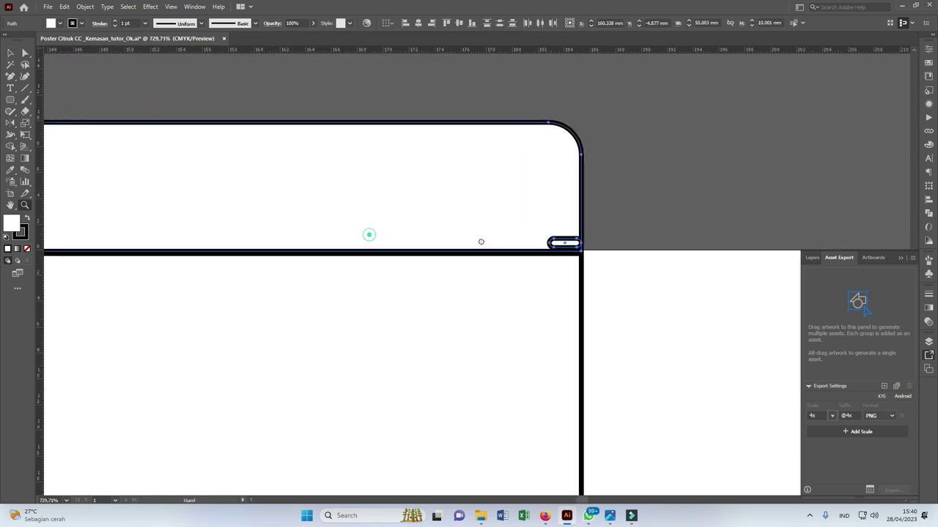
pyautogui.scroll(-2, 551, 220)
pyautogui.scroll(-2, 515, 224)
pyautogui.press('v')
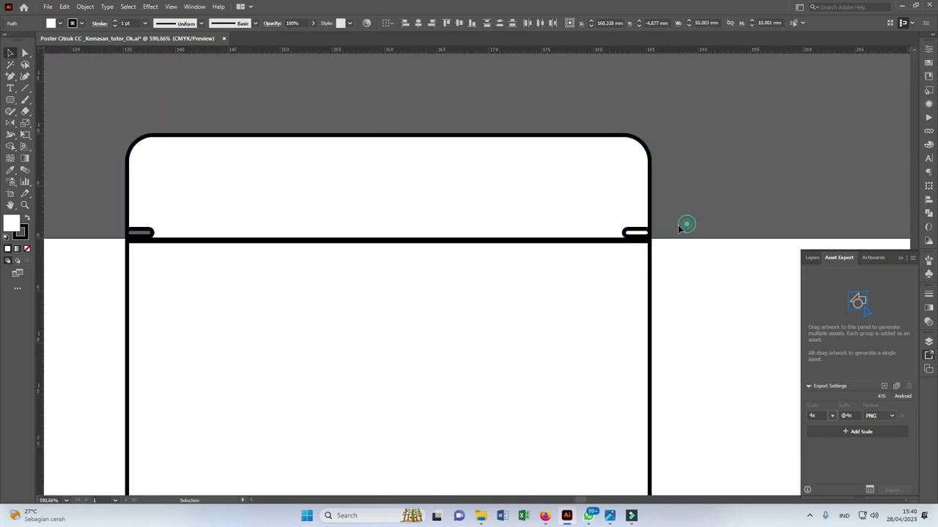
pyautogui.moveTo(634, 233); pyautogui.dragTo(139, 233)
# Step: Widen the pill past the flap's left edge and copy it straight across to the right end
pyautogui.moveTo(114, 203); pyautogui.dragTo(348, 230)
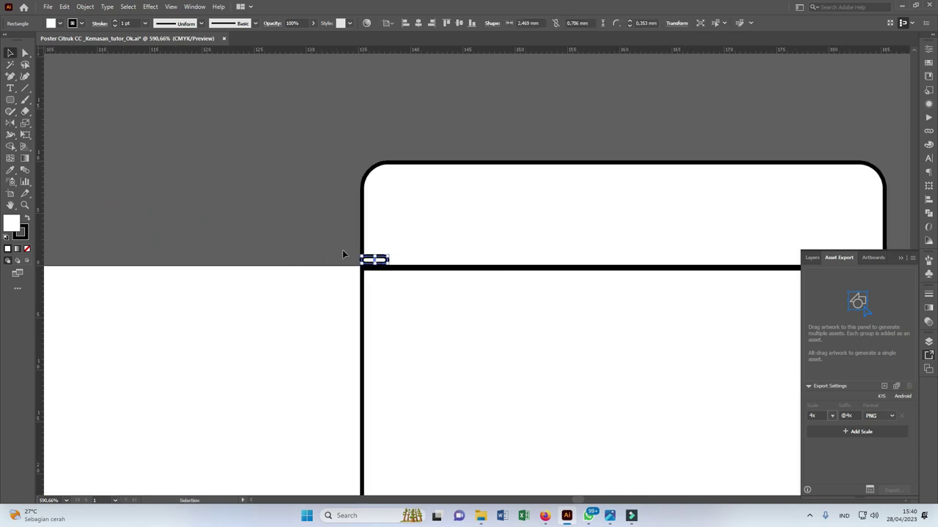
pyautogui.scroll(2, 330, 247)
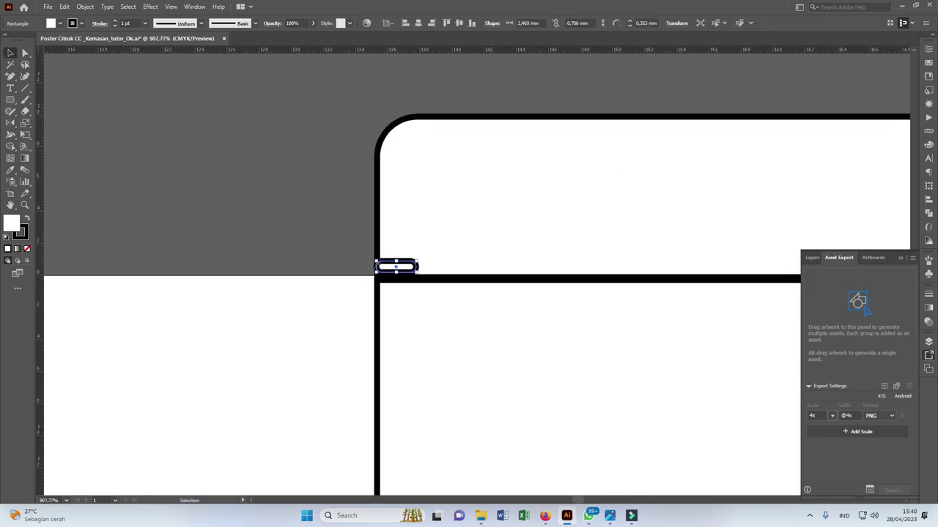
pyautogui.scroll(3, 344, 253)
pyautogui.moveTo(399, 279); pyautogui.dragTo(377, 279)
pyautogui.scroll(-3, 377, 264)
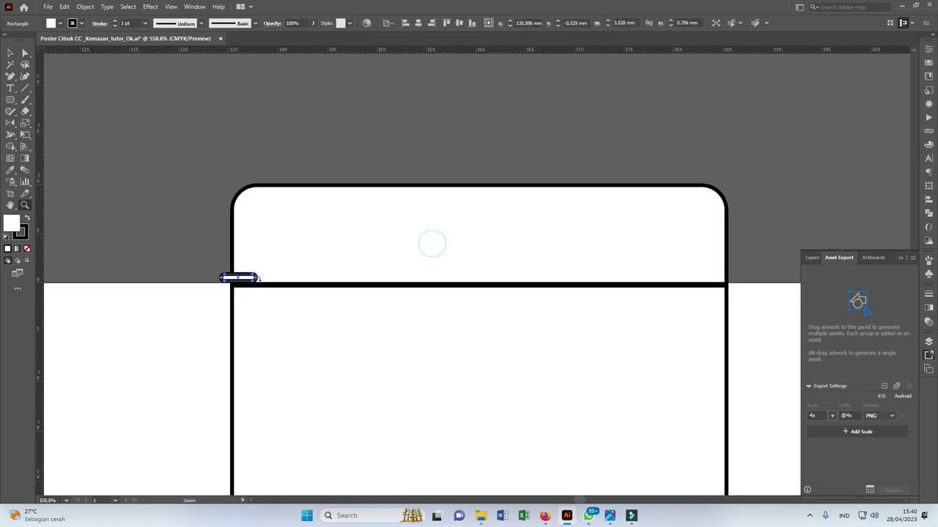
pyautogui.moveTo(249, 280); pyautogui.dragTo(725, 279)
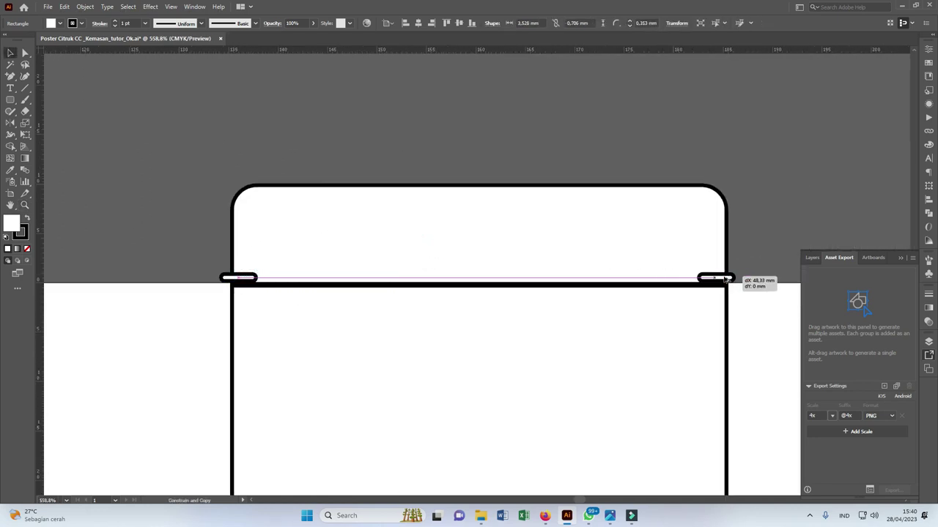
# Step: Centre both pills on the flap horizontally and trim their overhangs past the flap's sides
pyautogui.keyDown('shift'); pyautogui.click(239, 277); pyautogui.keyUp('shift')
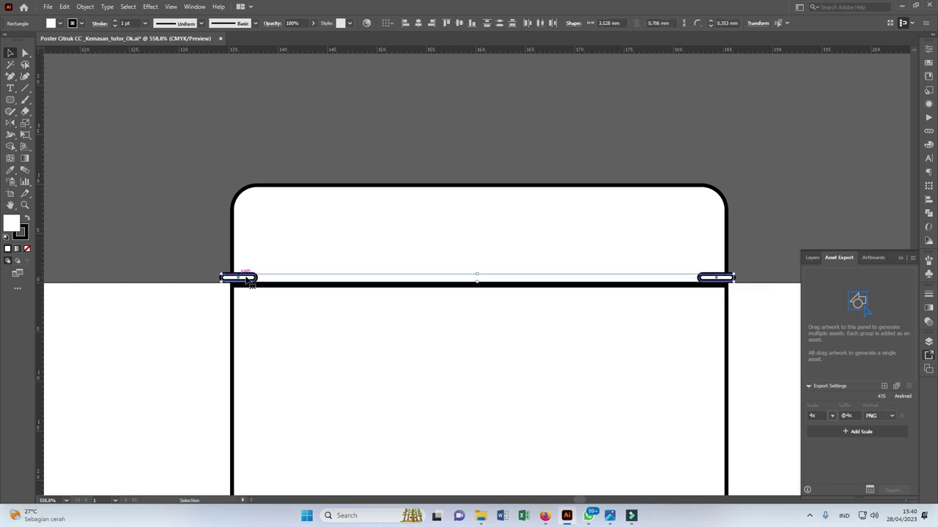
pyautogui.keyDown('shift'); pyautogui.click(496, 189); pyautogui.keyUp('shift')
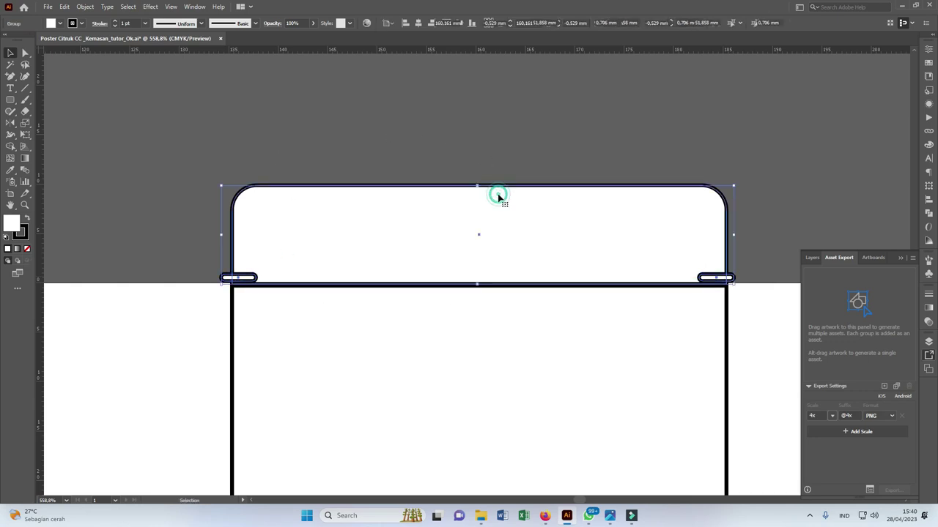
pyautogui.click(418, 23)
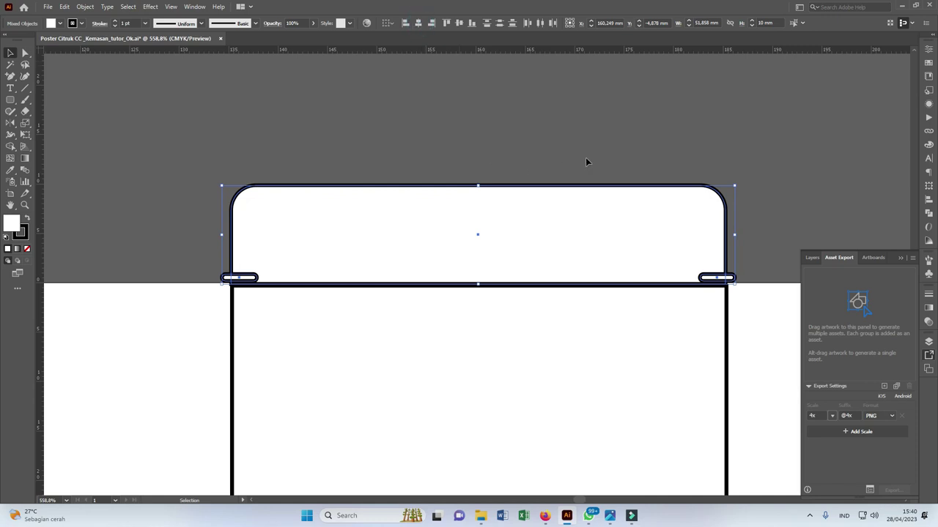
pyautogui.click(11, 146)
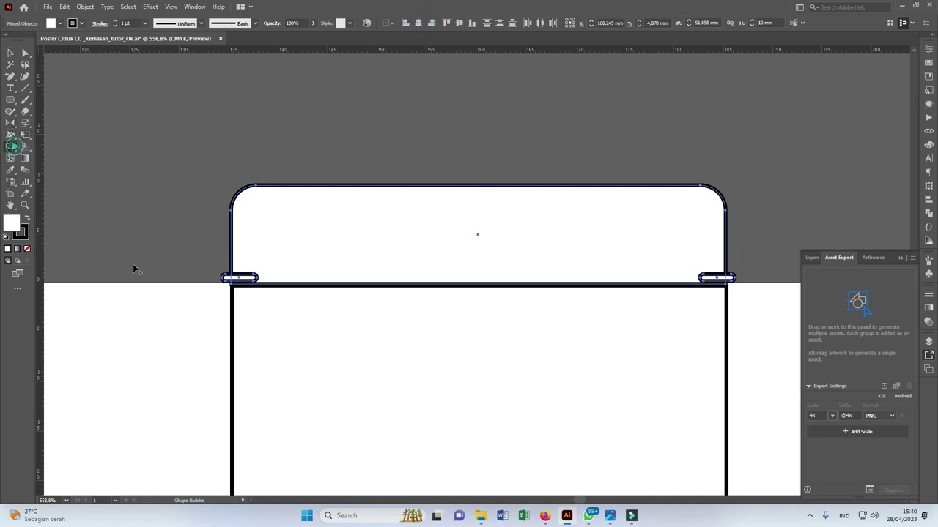
pyautogui.keyDown('alt'); pyautogui.click(218, 277); pyautogui.keyUp('alt')
pyautogui.keyDown('alt'); pyautogui.click(731, 278); pyautogui.keyUp('alt')
# Step: Align the top tuck flap centrally with the panel below
pyautogui.press('v')
pyautogui.click(748, 252)
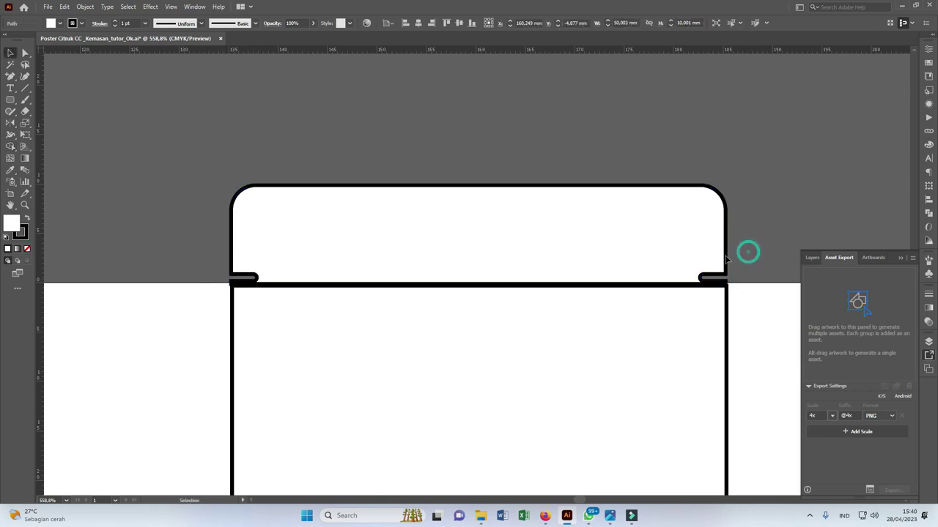
pyautogui.keyDown('shift'); pyautogui.click(728, 307); pyautogui.keyUp('shift')
pyautogui.click(431, 22)
# Step: Deselect, zoom out and recentre the view on the complete box dieline
pyautogui.click(596, 94)
pyautogui.scroll(-5, 674, 115)
pyautogui.scroll(-2, 552, 198)
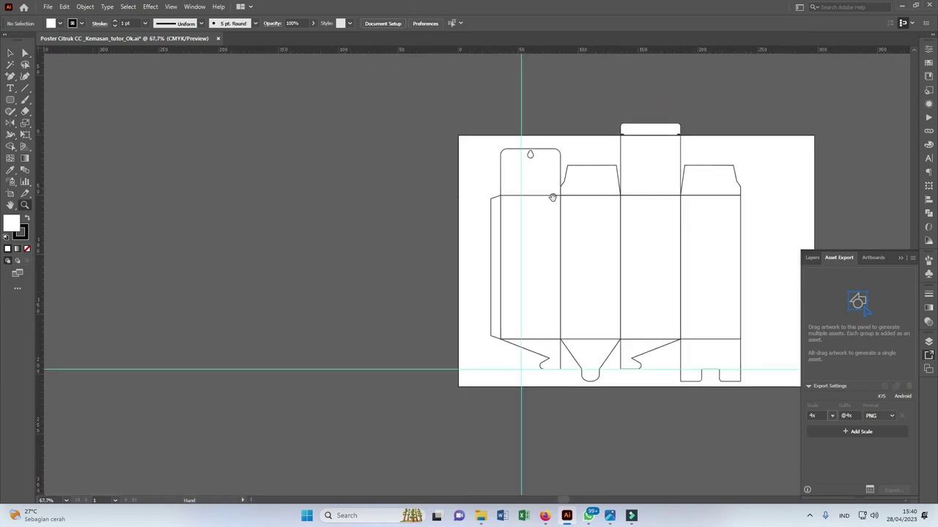
pyautogui.moveTo(553, 197); pyautogui.dragTo(536, 214)
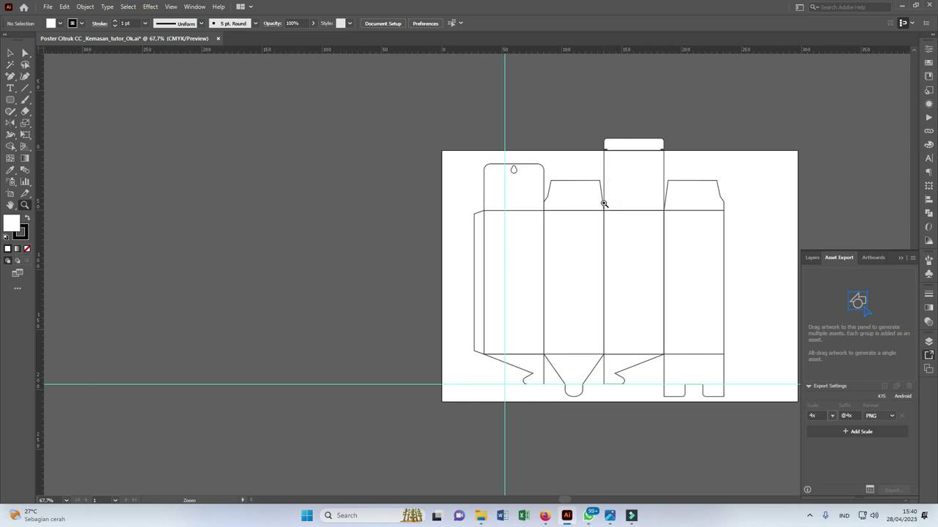